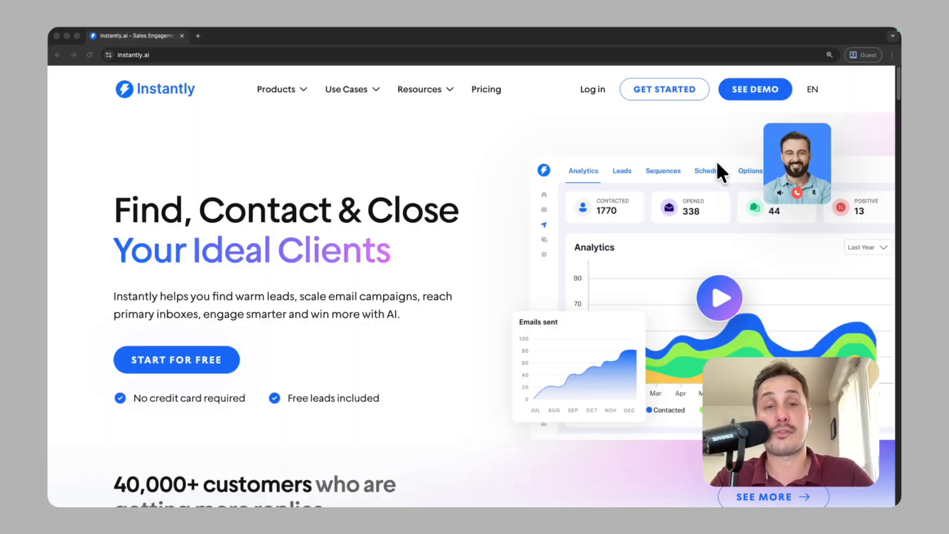
- Add the domain successgivemeleads.com and continue to ordering its email accounts
click(252, 347)
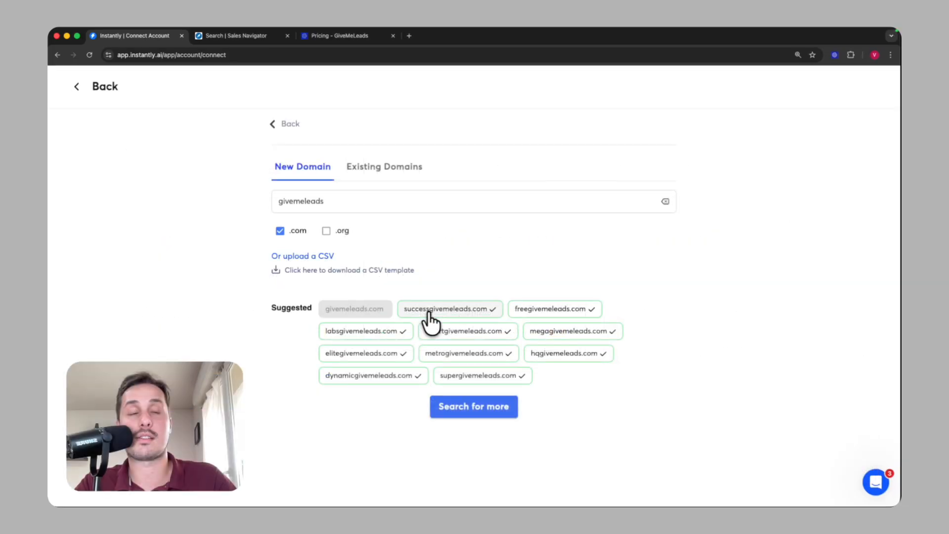
click(436, 309)
scroll(593, 329, down, 3)
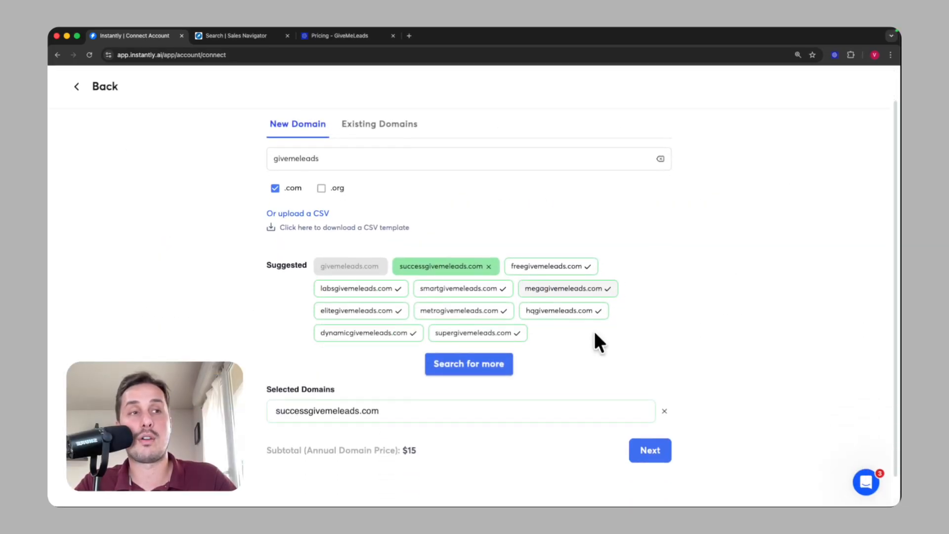
click(646, 427)
scroll(506, 366, down, 3)
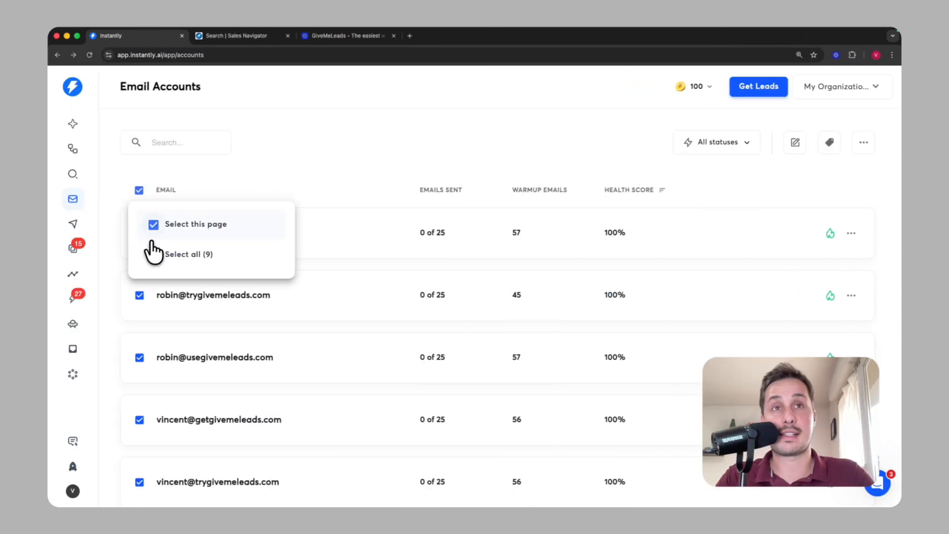
- Bulk-set the daily warmup limit to 10 for all 9 email accounts
click(158, 254)
click(795, 142)
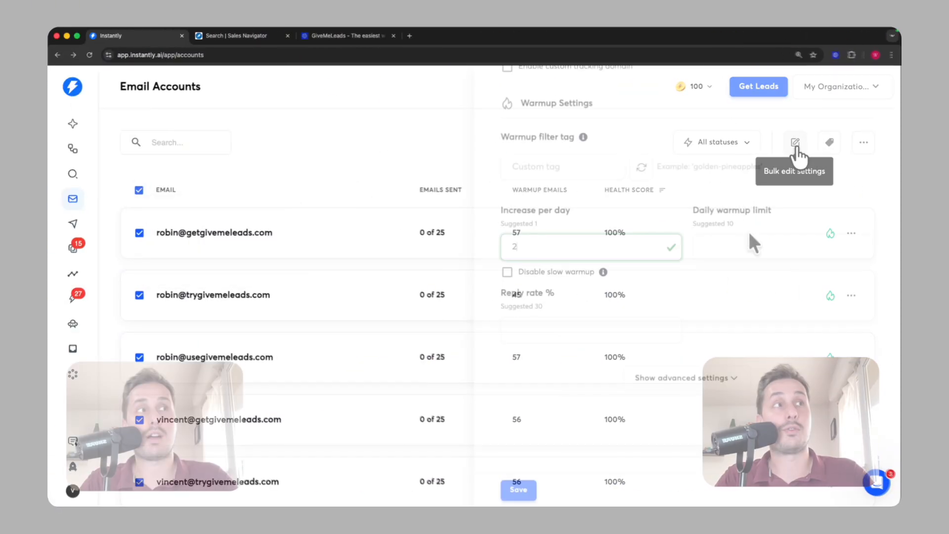
click(742, 245)
text(10)
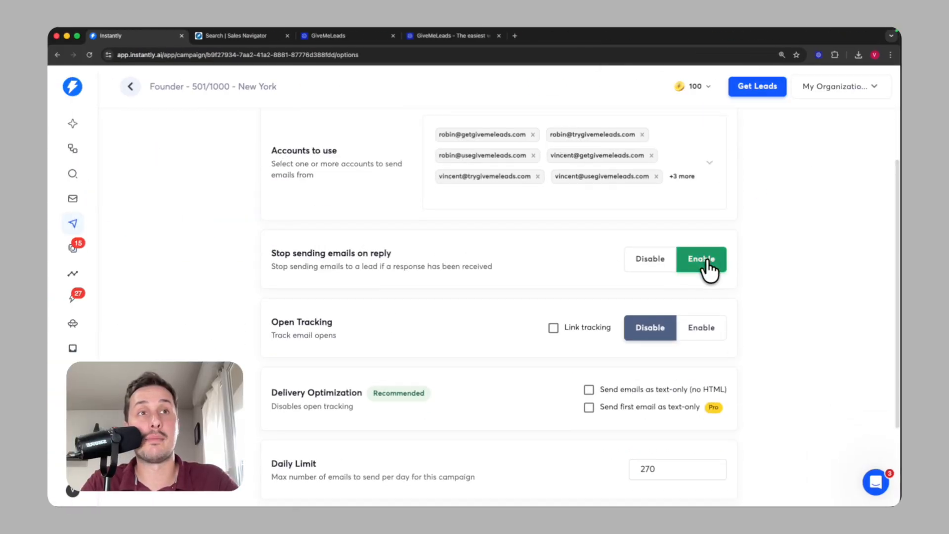
- Go through the campaign setup and write the sequence text mentioning LinkedIn Sales Nav
scroll(710, 267, down, 2)
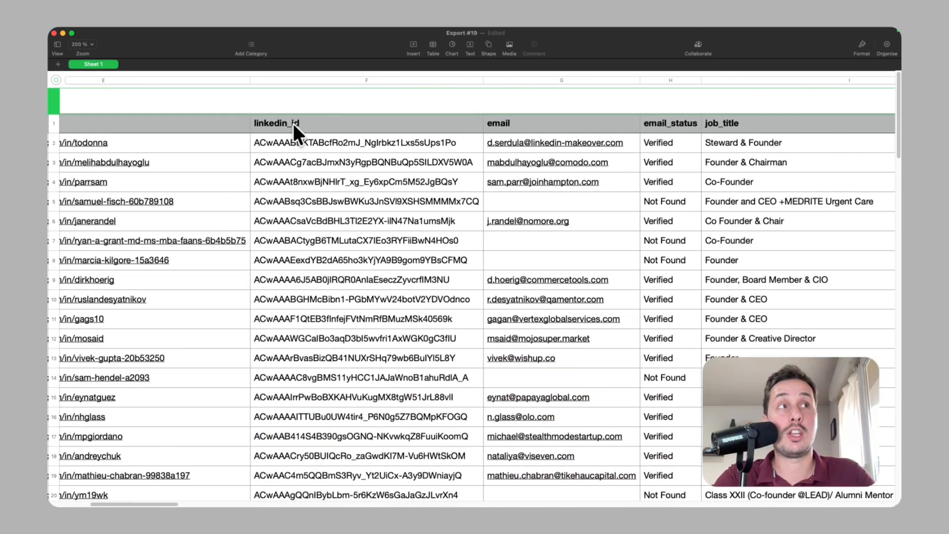
scroll(293, 124, right, 5)
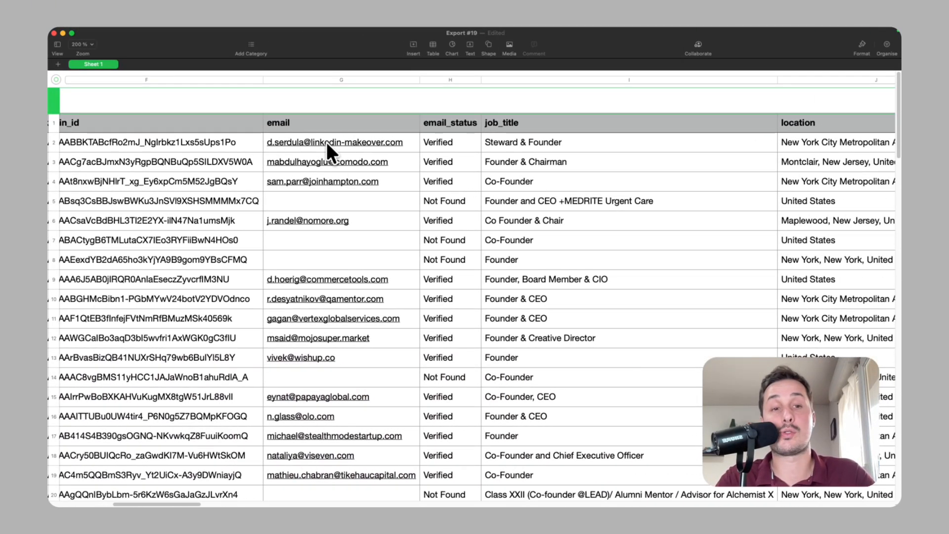
scroll(451, 218, down, 3)
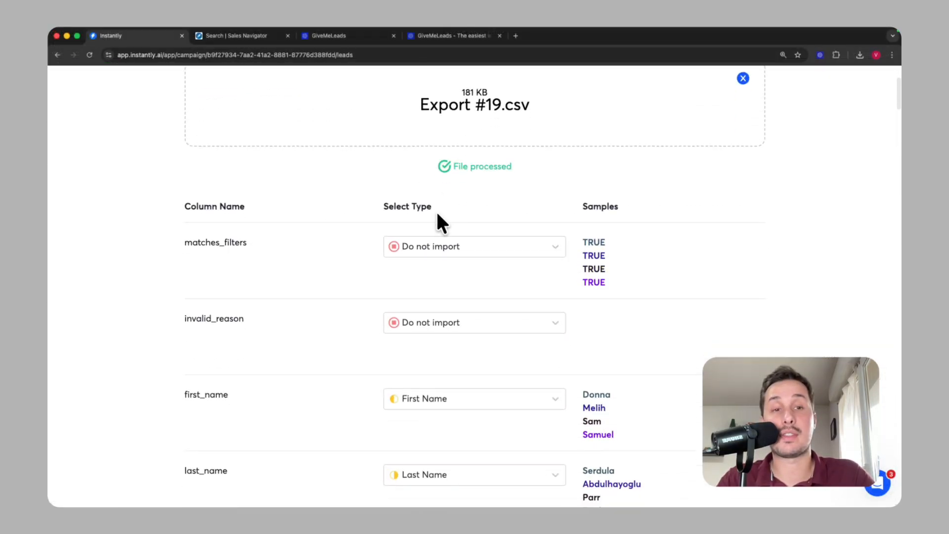
scroll(442, 222, down, 1)
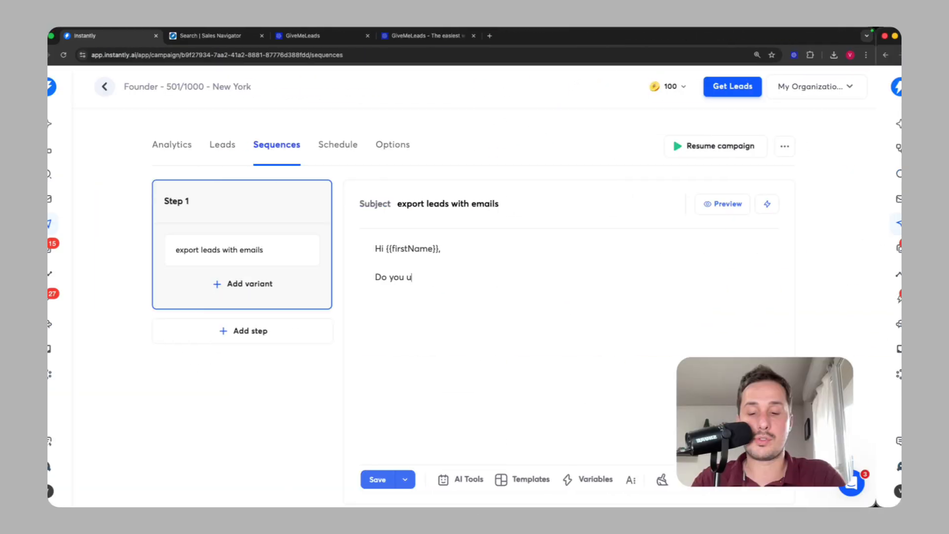
text(se L)
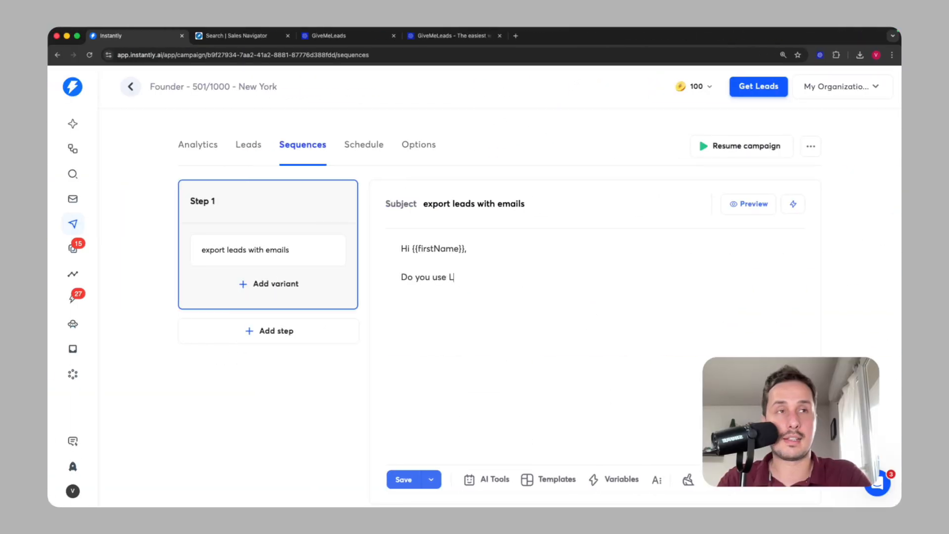
text(inkedIn Sales Nav)
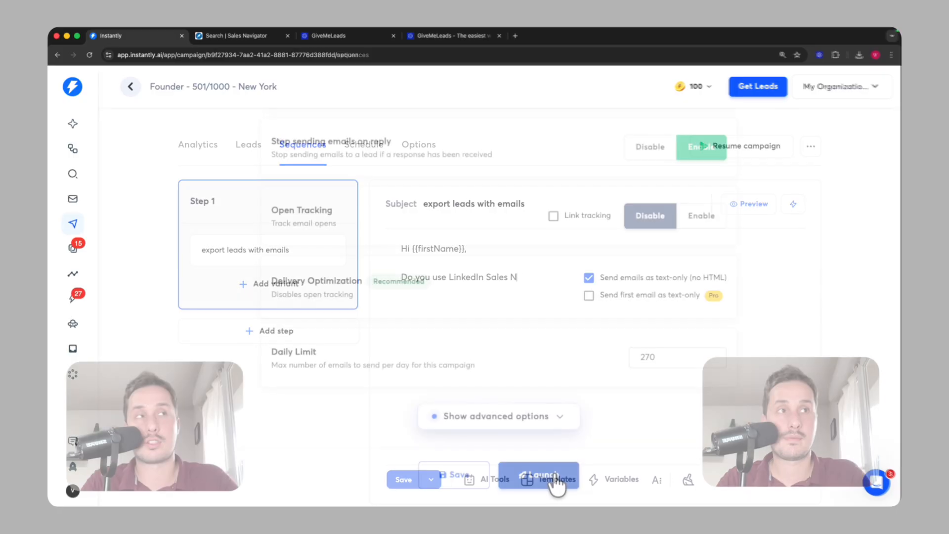
- Publish the Founder - 501/1000 - New York campaign and open the most recent reply
click(551, 474)
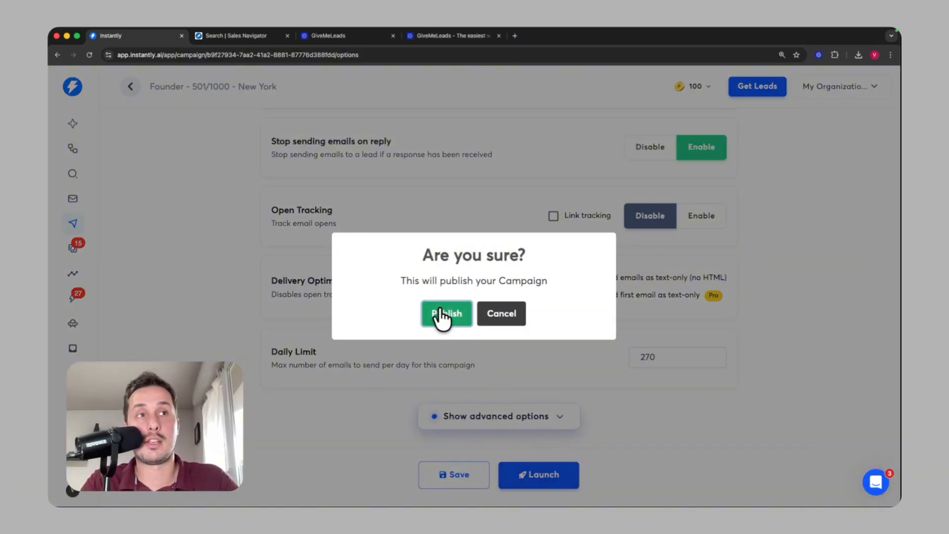
click(442, 316)
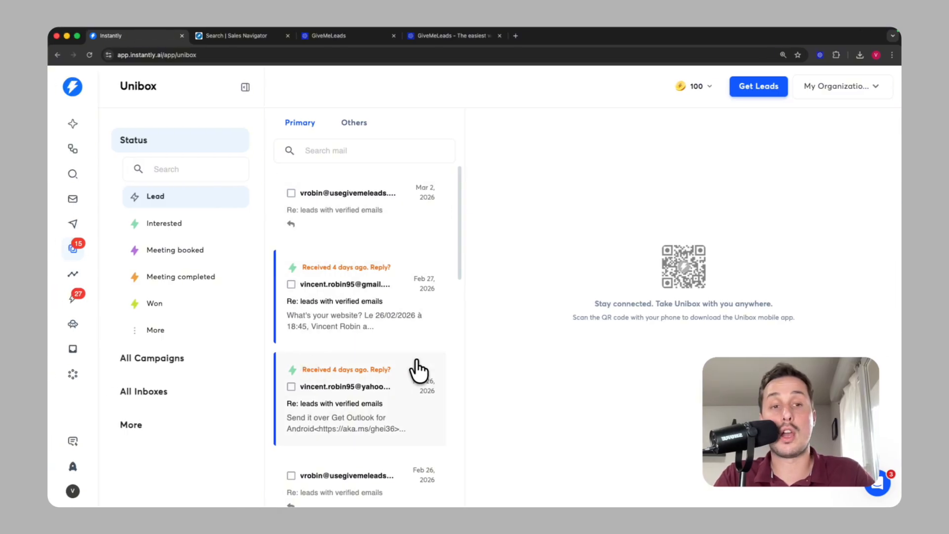
click(365, 227)
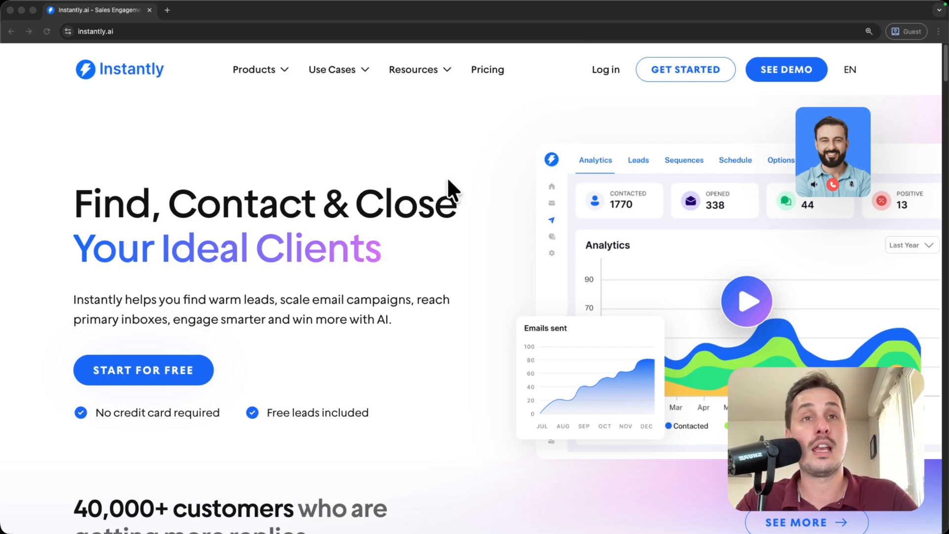
- Create a free Instantly account with the account email and password, accepting the terms
click(229, 357)
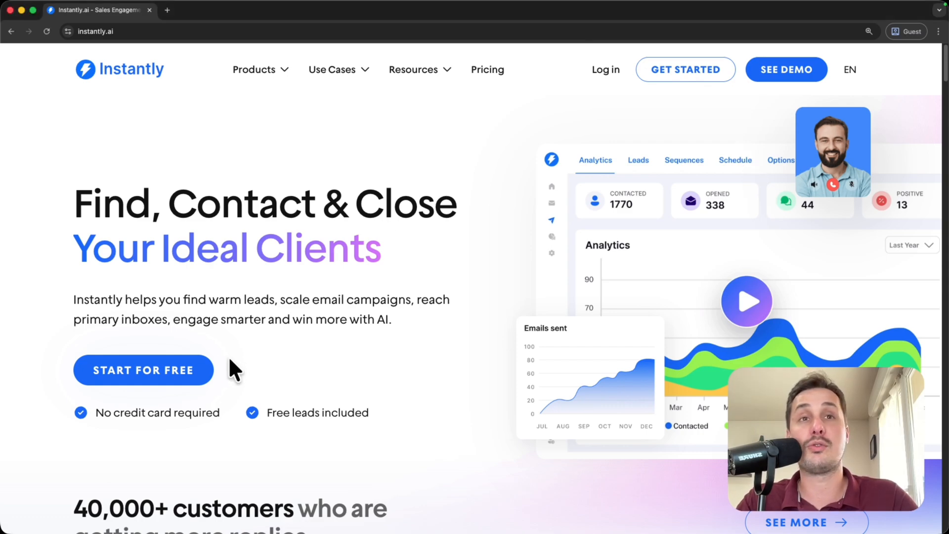
click(155, 370)
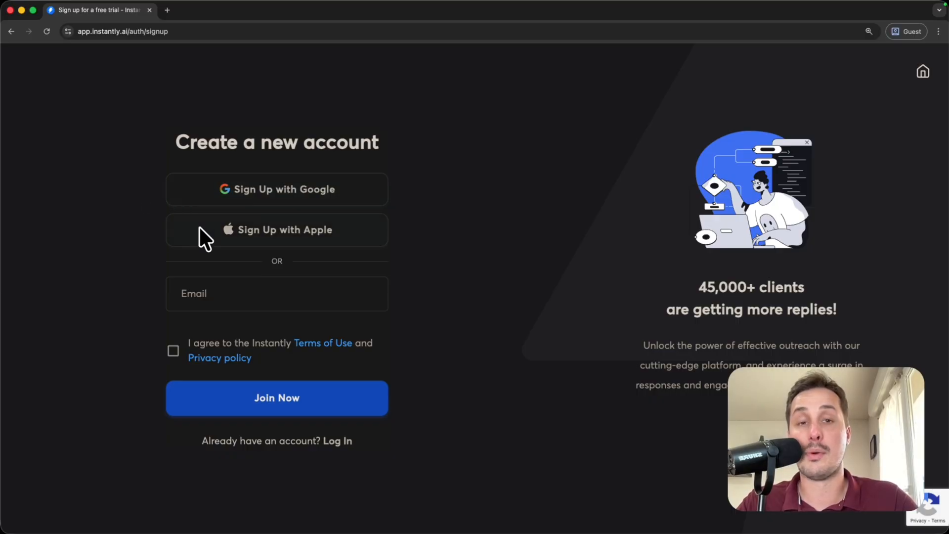
click(231, 299)
click(280, 322)
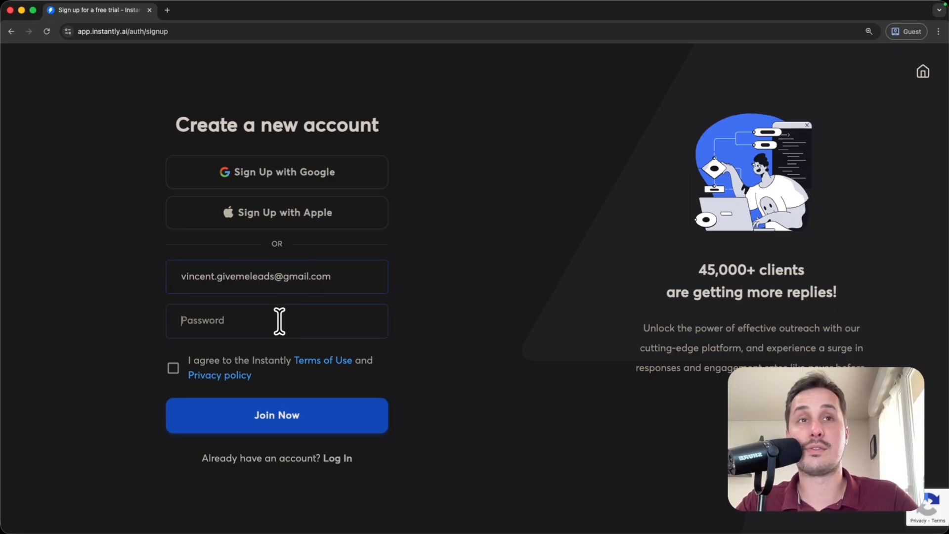
text(*******************)
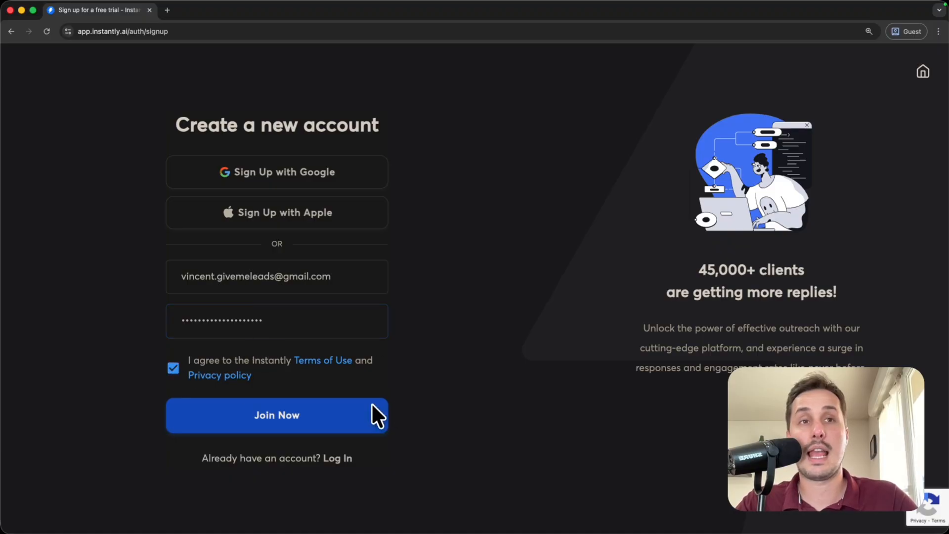
click(293, 416)
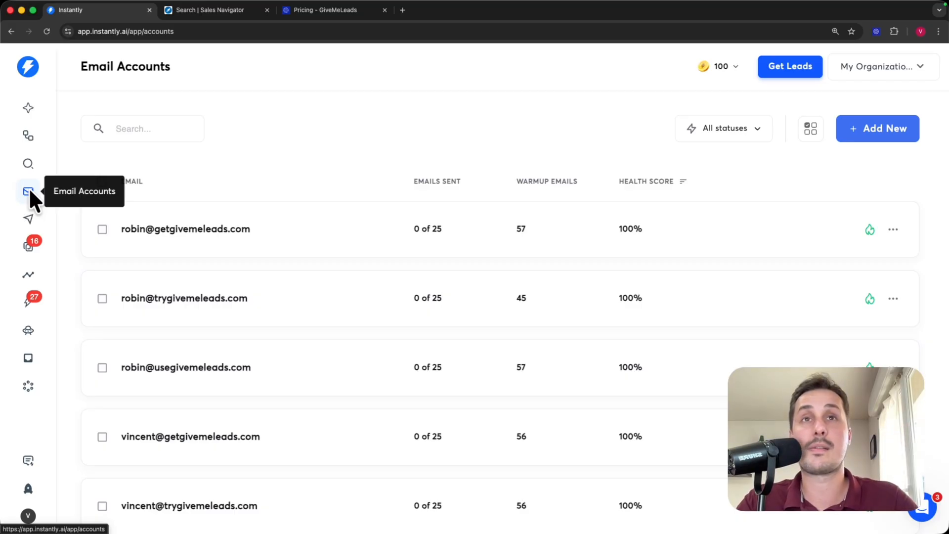
- Go from Campaigns to the Unibox replies inbox, then open the account menu
click(27, 216)
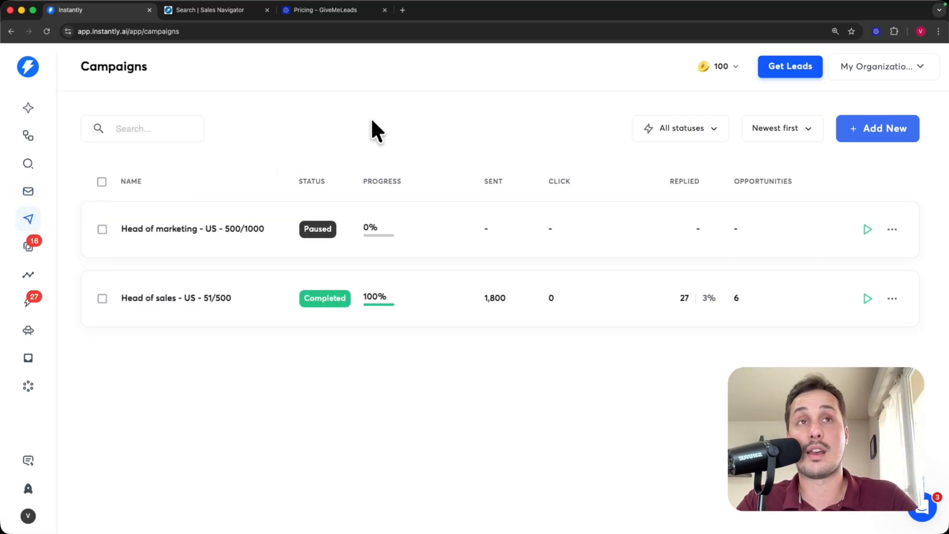
click(29, 243)
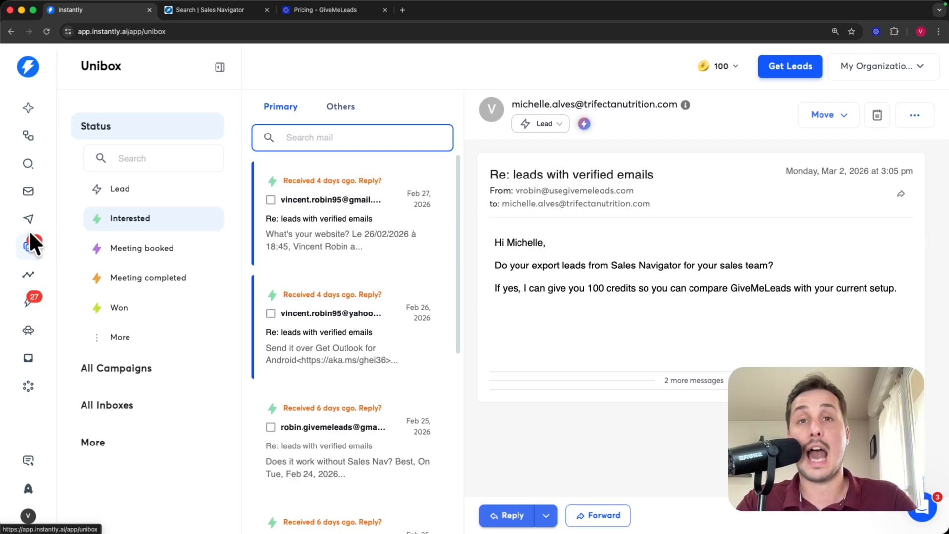
click(27, 516)
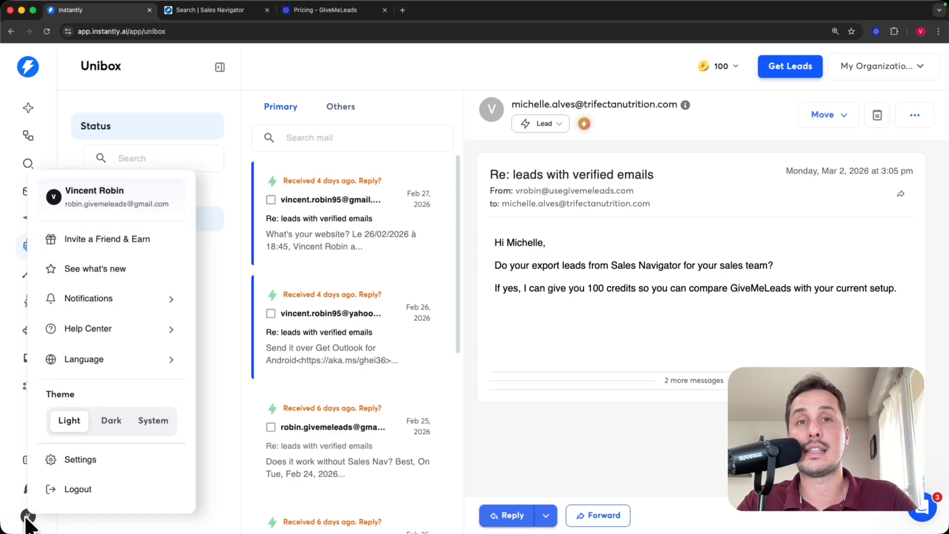
click(82, 455)
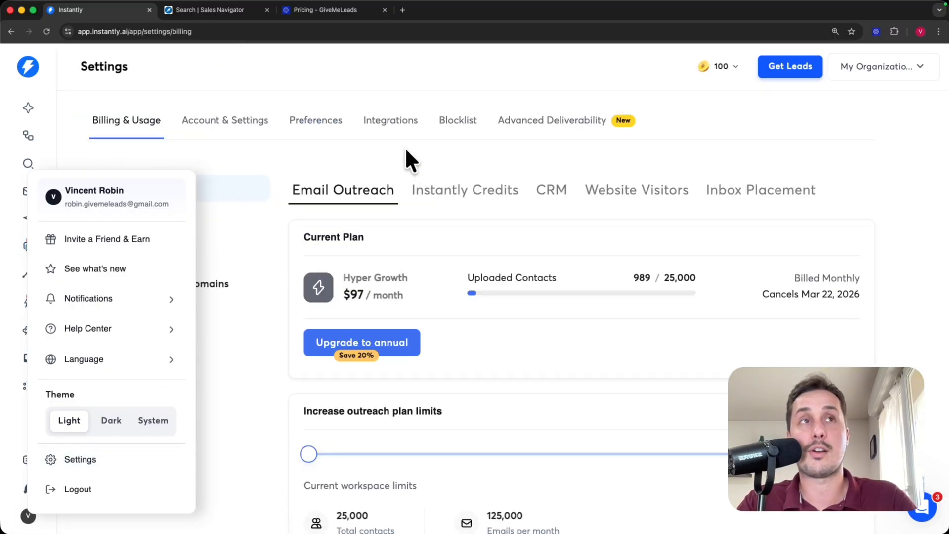
click(229, 332)
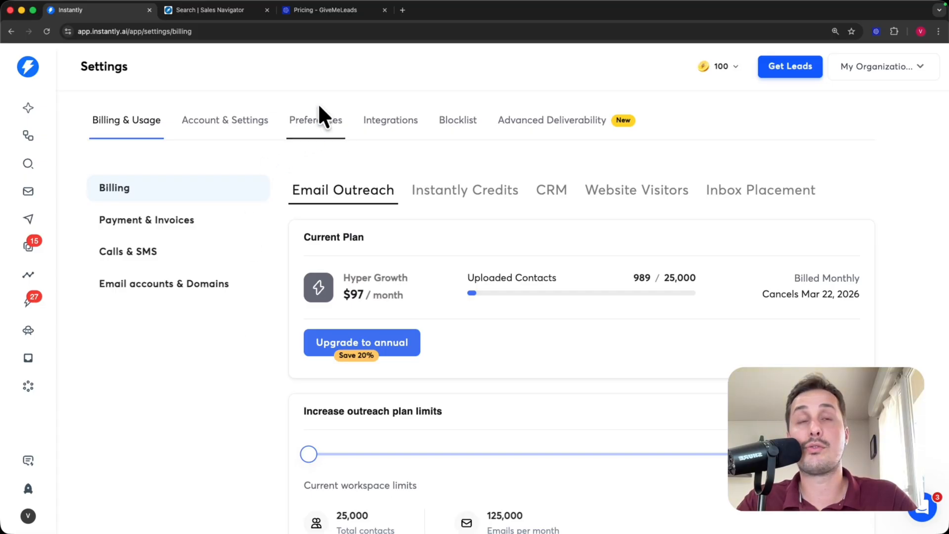
click(322, 120)
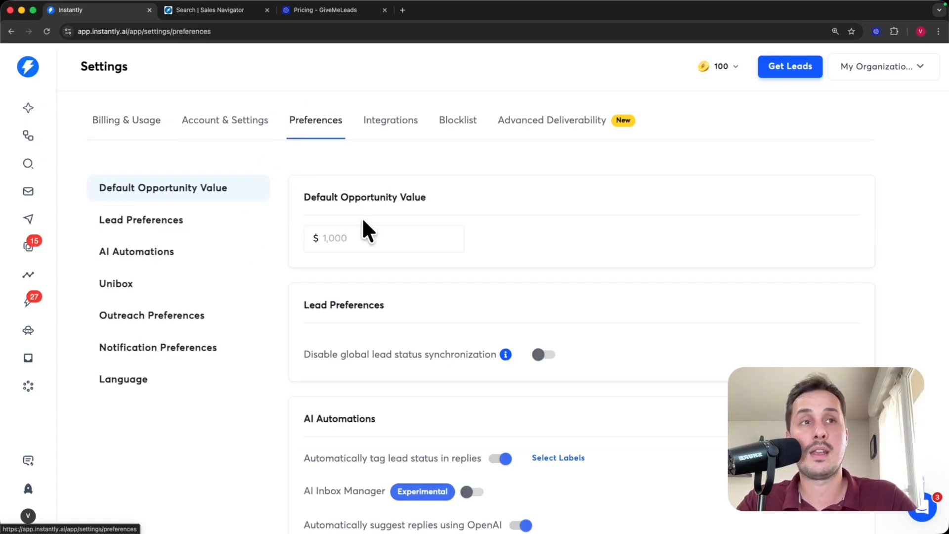
scroll(369, 220, down, 9)
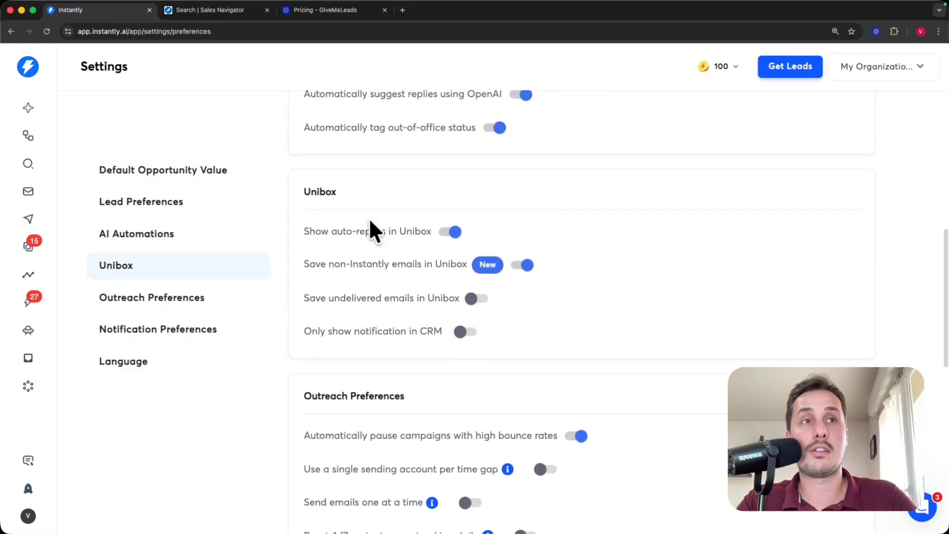
scroll(369, 220, down, 5)
scroll(331, 301, down, 1)
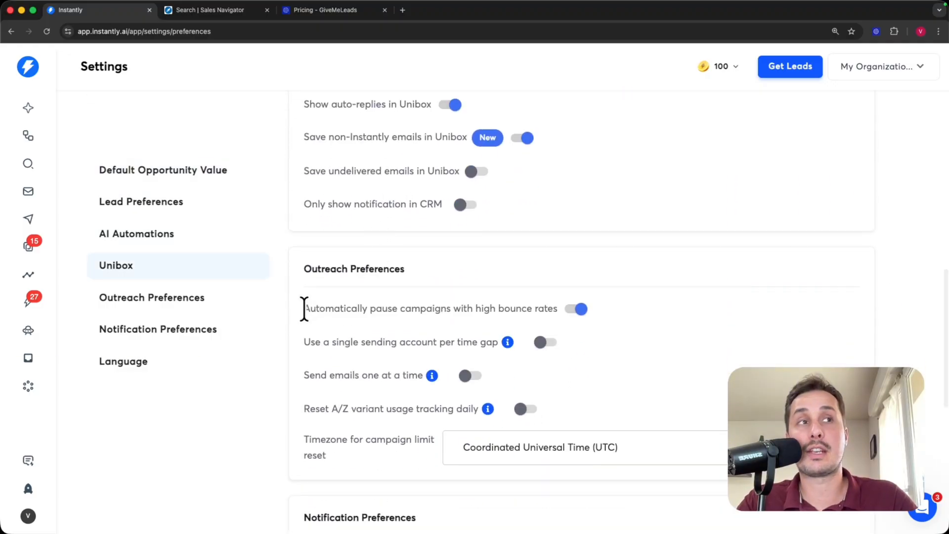
drag(304, 309, 544, 307)
click(646, 319)
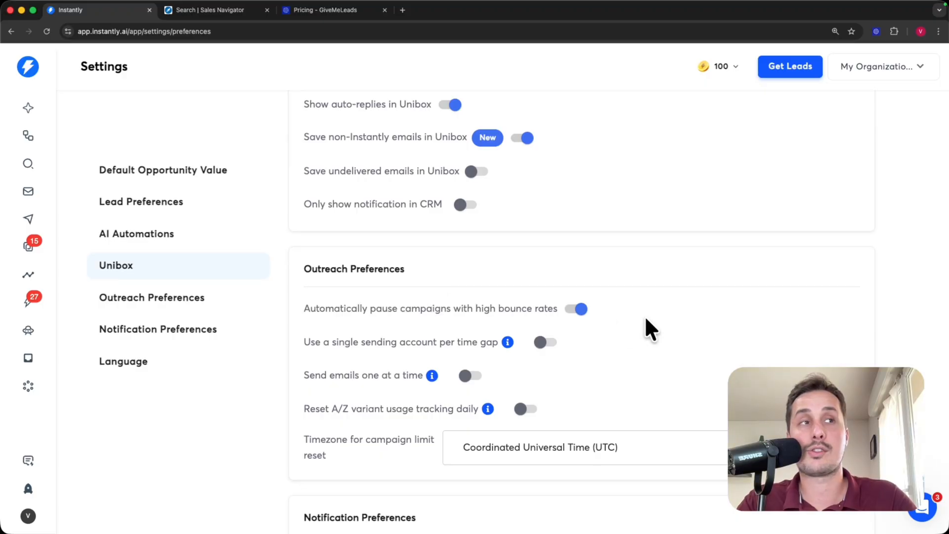
click(577, 309)
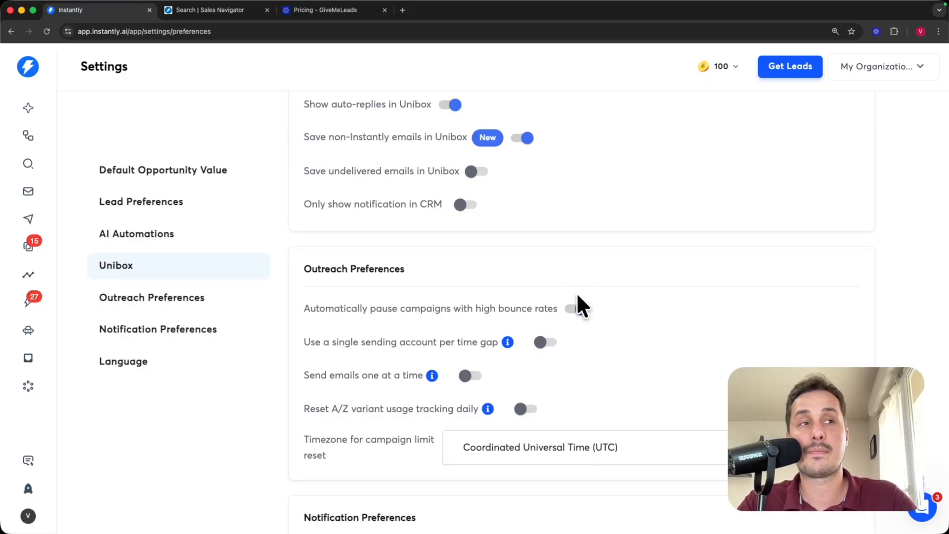
scroll(378, 196, down, 6)
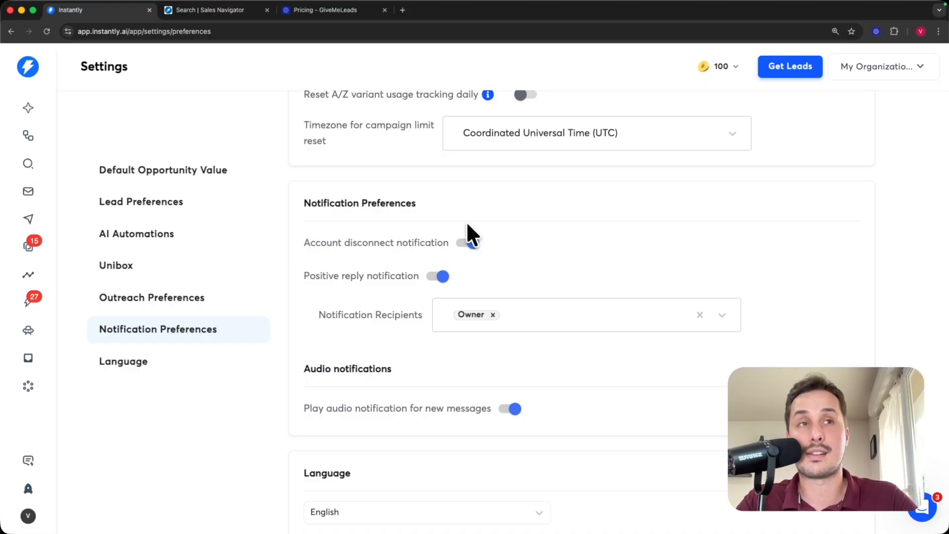
scroll(409, 364, up, 10)
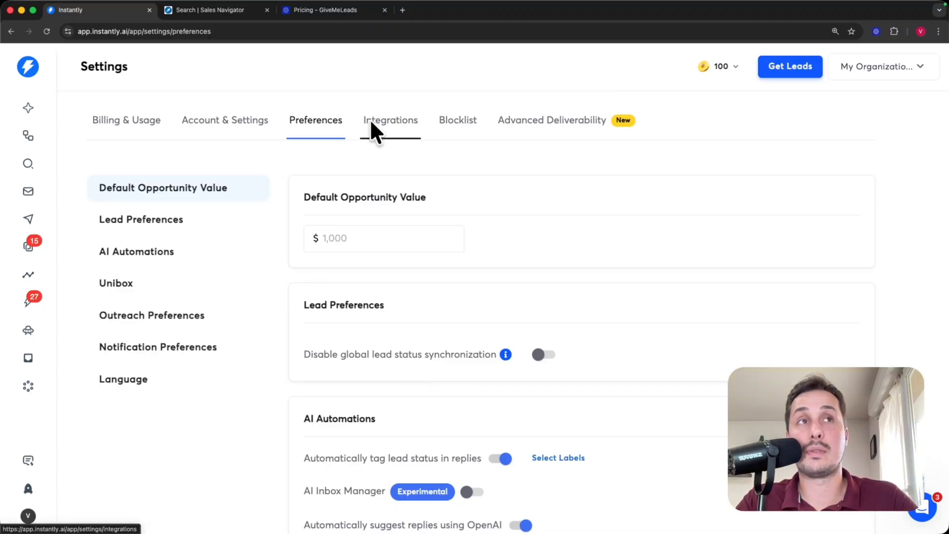
- Show Settings Integrations and browse the App Integrations list: Apollo, HubSpot, Pipedrive, Salesforce
click(383, 129)
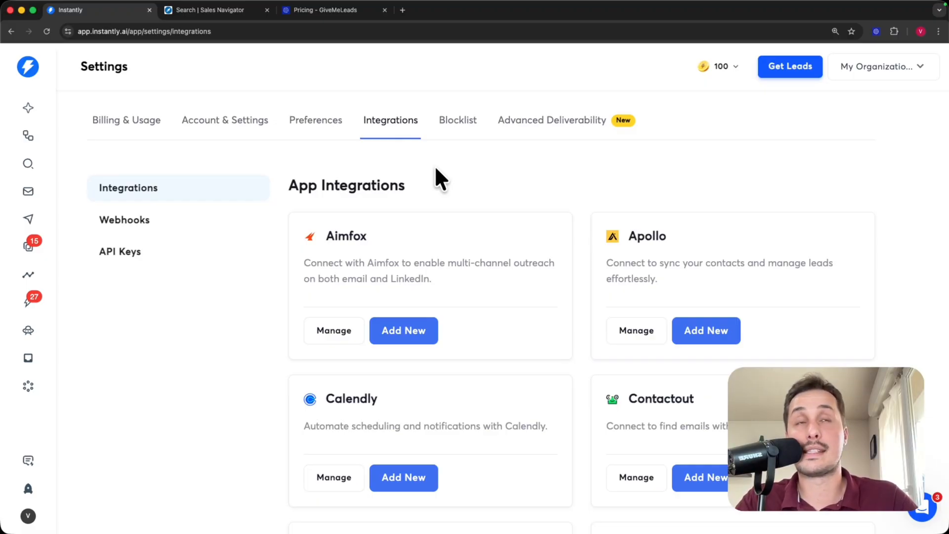
scroll(491, 201, down, 5)
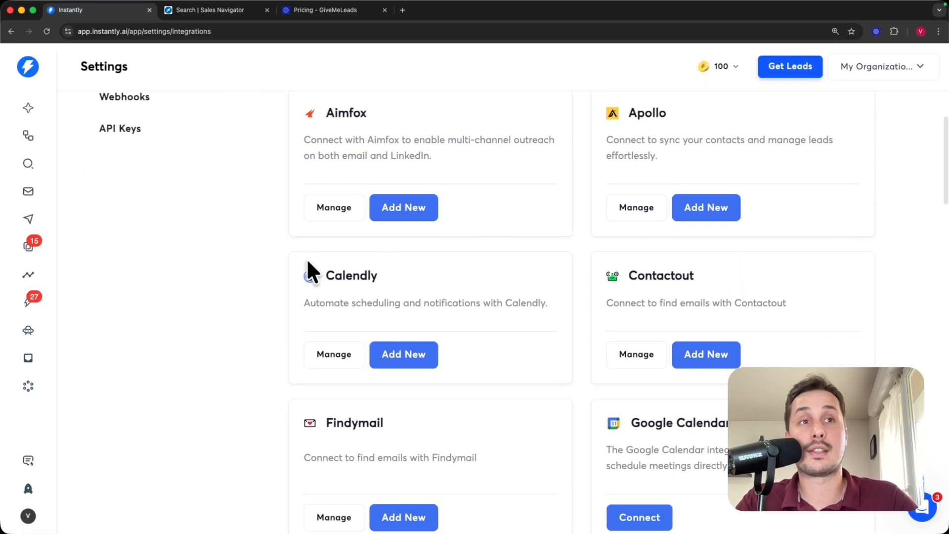
scroll(737, 296, down, 6)
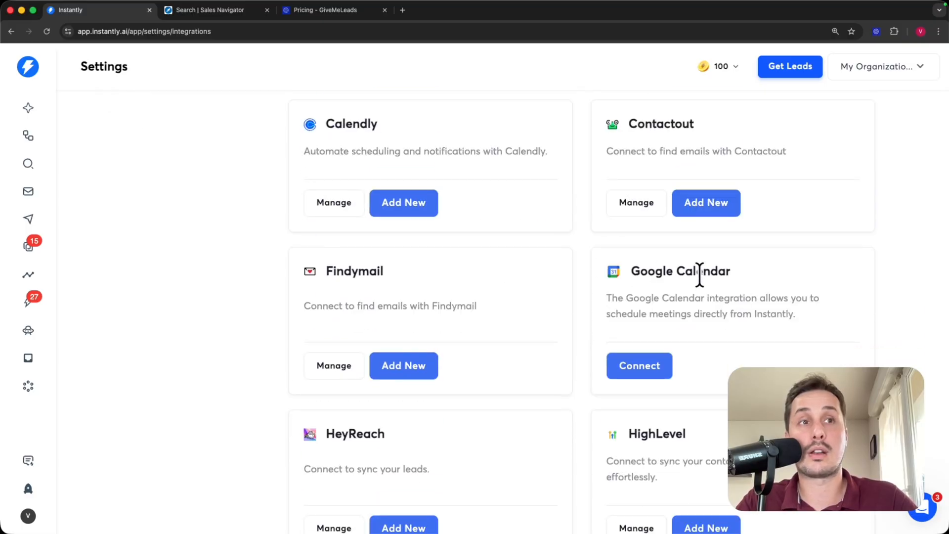
scroll(699, 276, down, 9)
scroll(501, 279, down, 7)
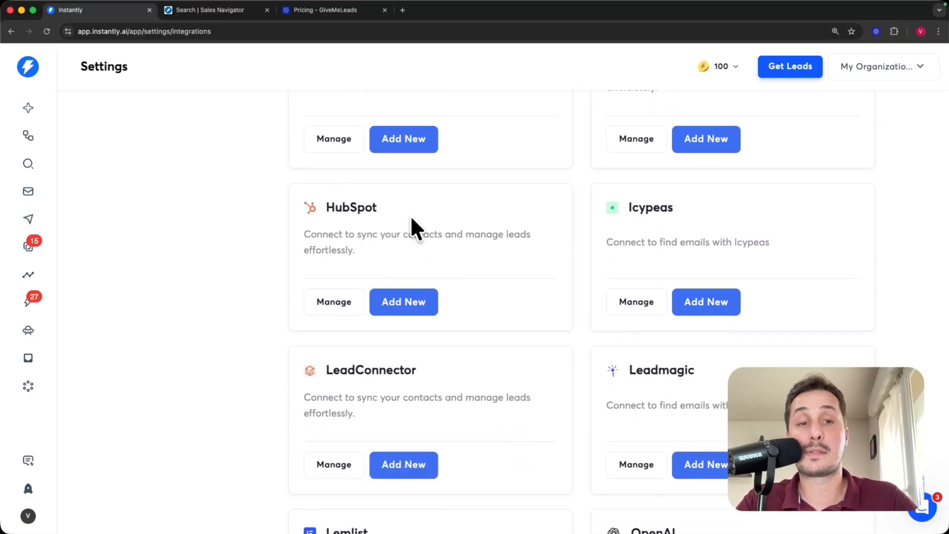
scroll(438, 283, down, 20)
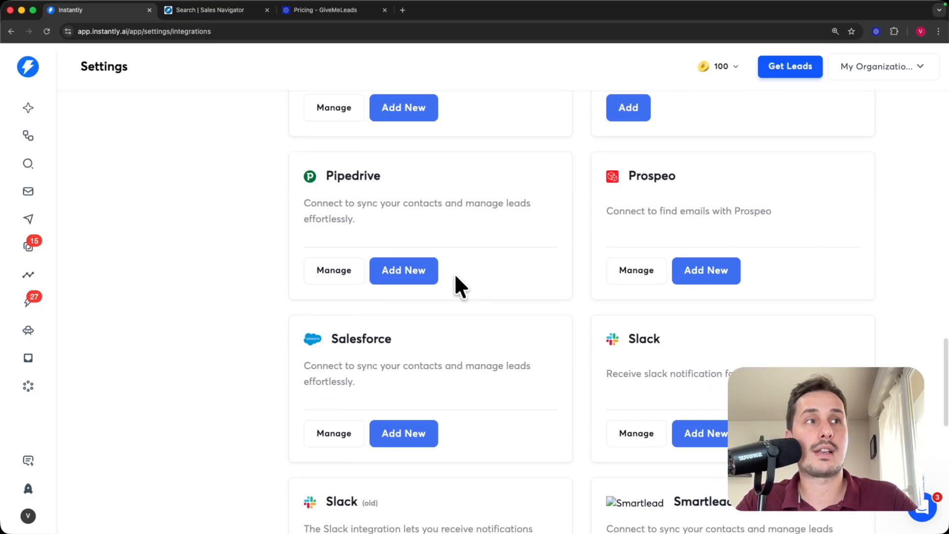
scroll(618, 257, down, 4)
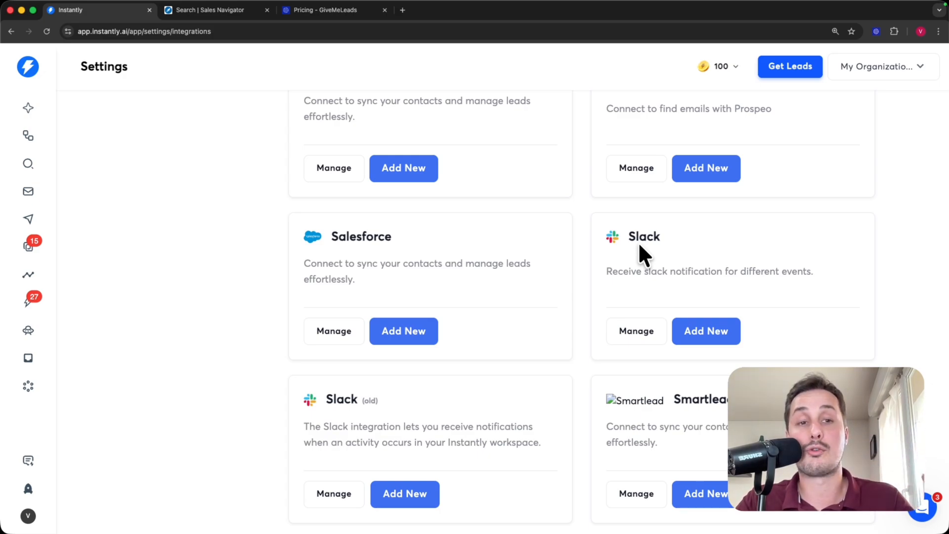
scroll(666, 225, down, 1)
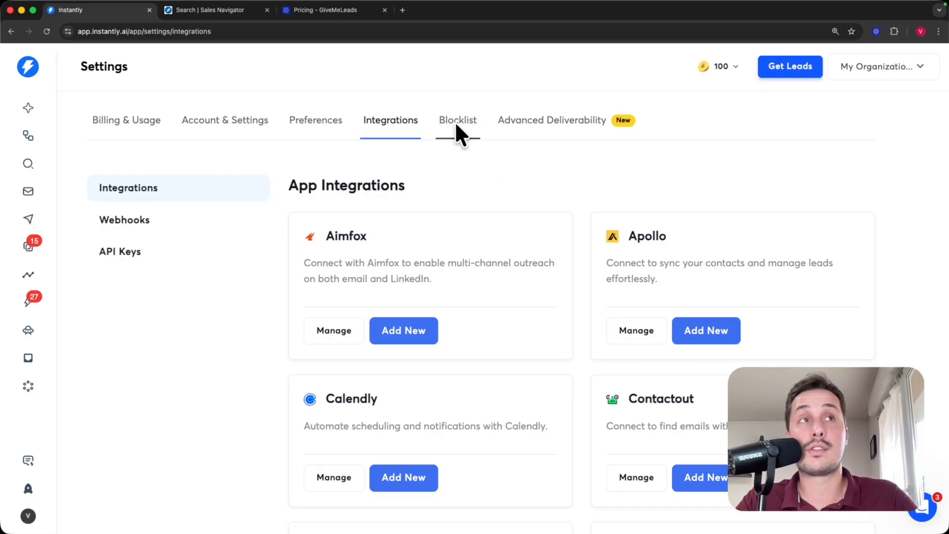
- Manually import a single email address into the Blocklist and confirm the import
click(455, 121)
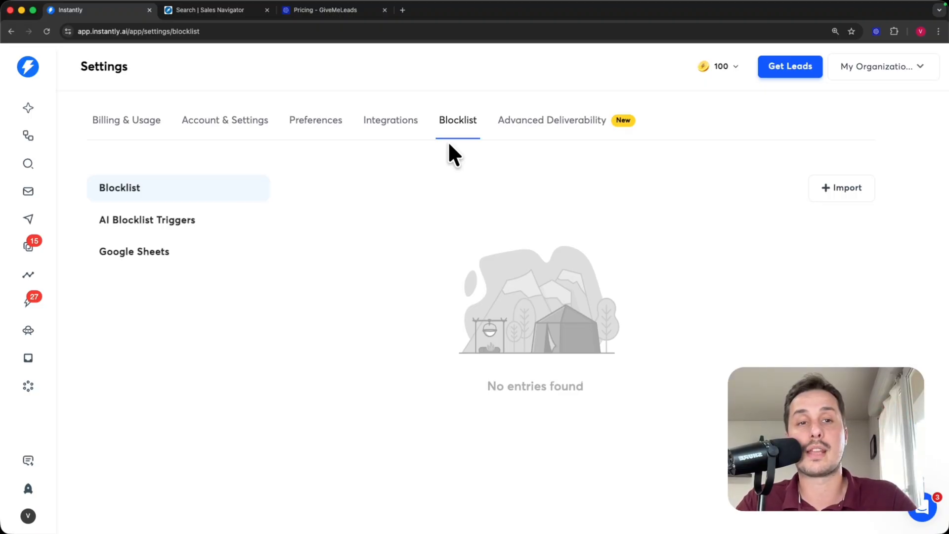
click(847, 190)
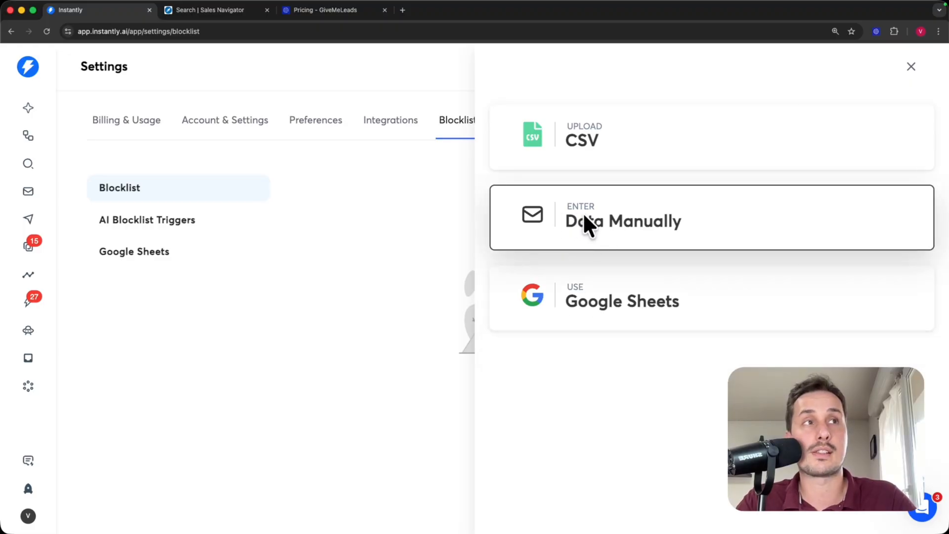
click(625, 214)
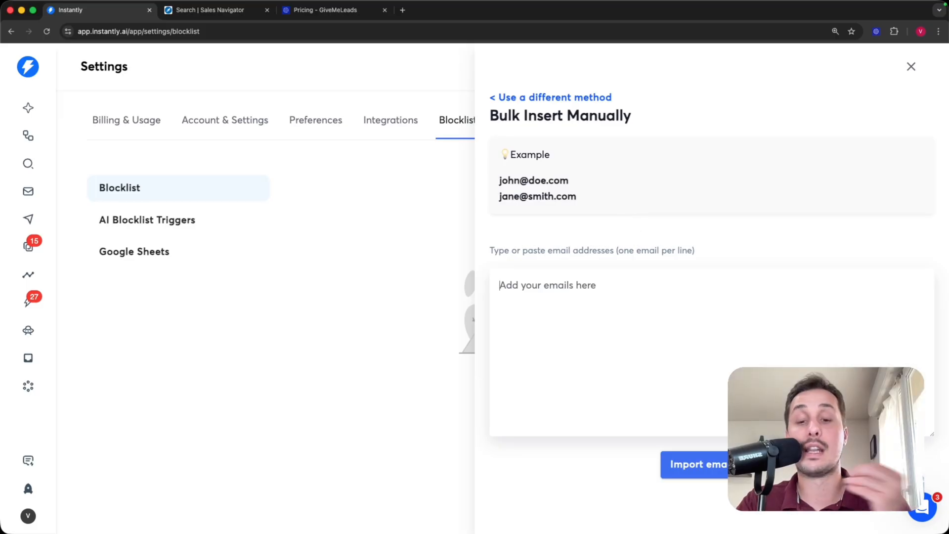
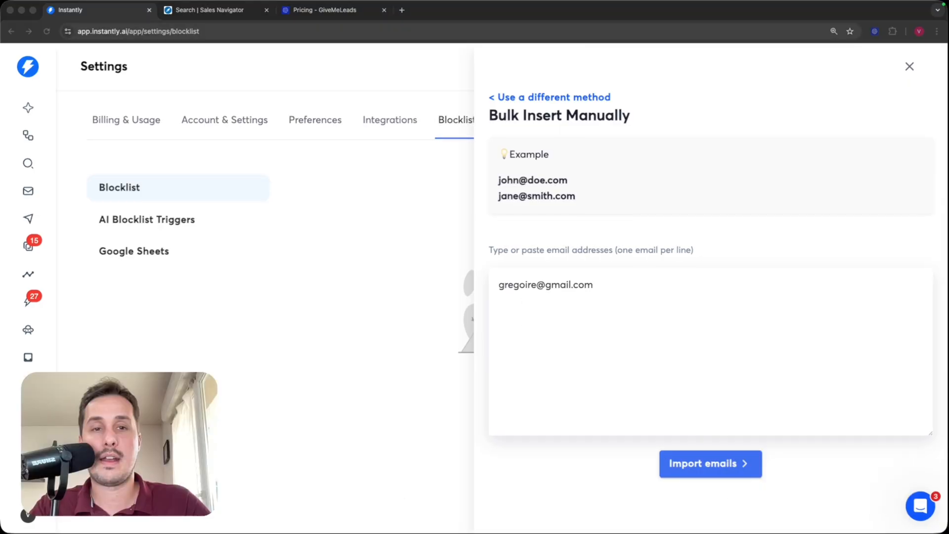
click(782, 476)
click(727, 470)
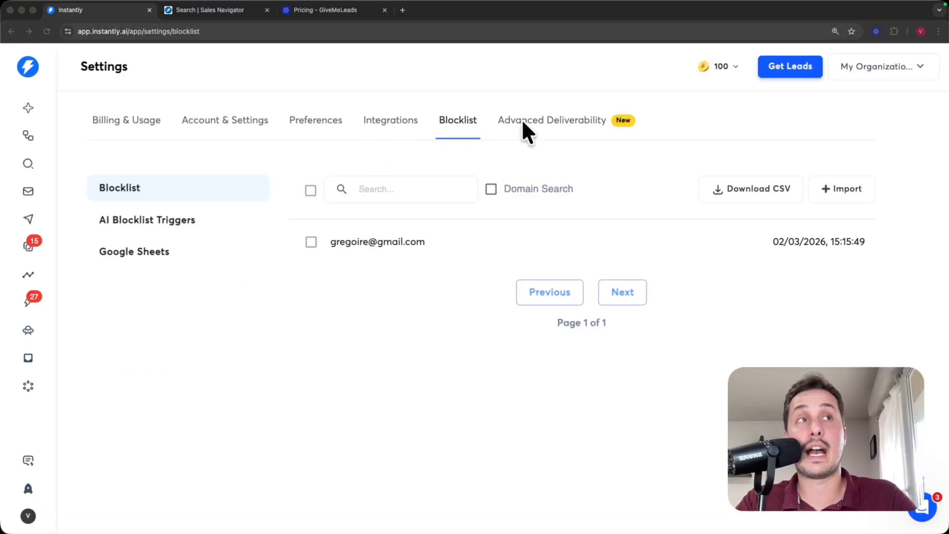
click(553, 124)
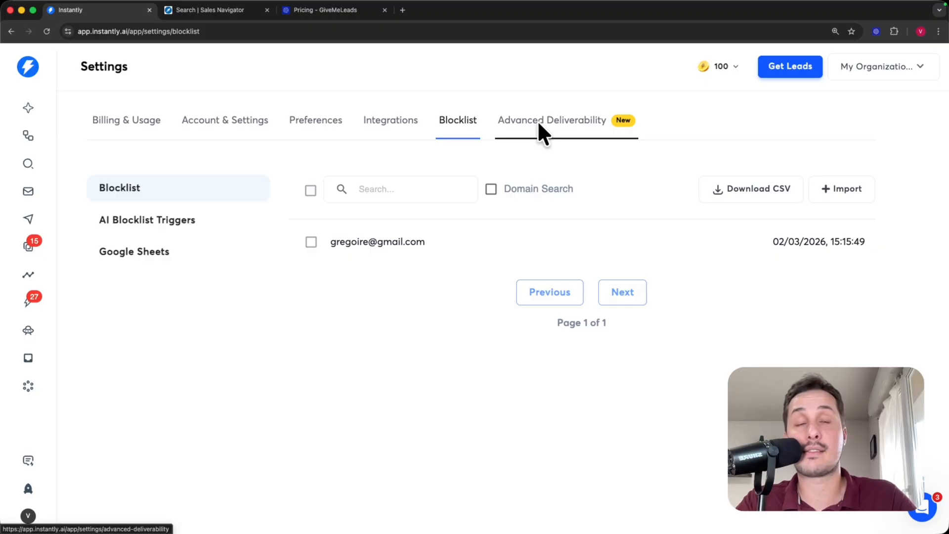
click(542, 129)
- Review the Deliverability Optimization options: Disable Open Tracking and text-only first emails
scroll(540, 148, down, 3)
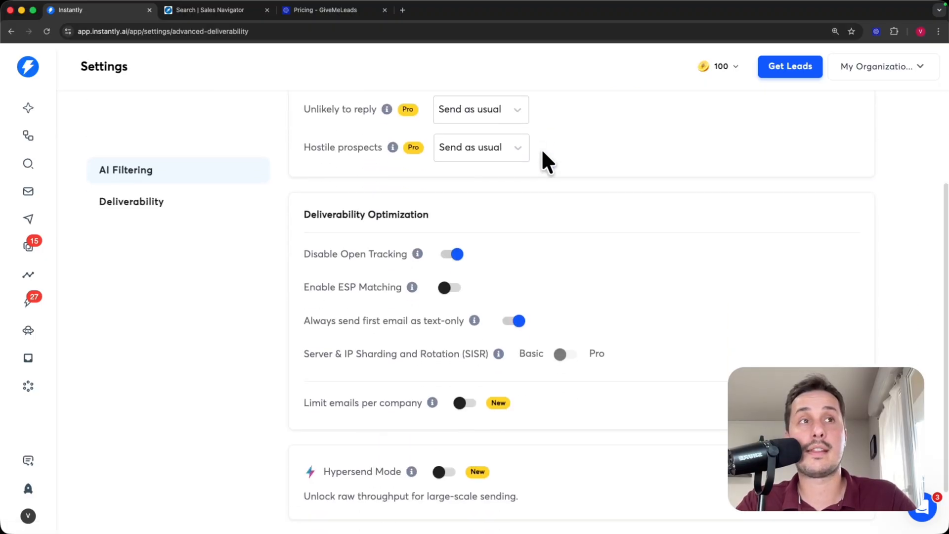
drag(303, 236, 417, 244)
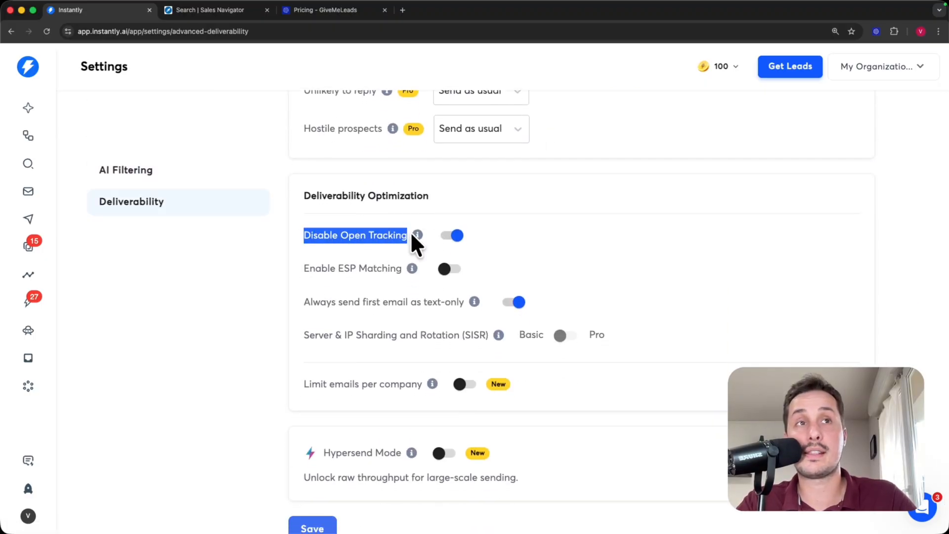
click(398, 227)
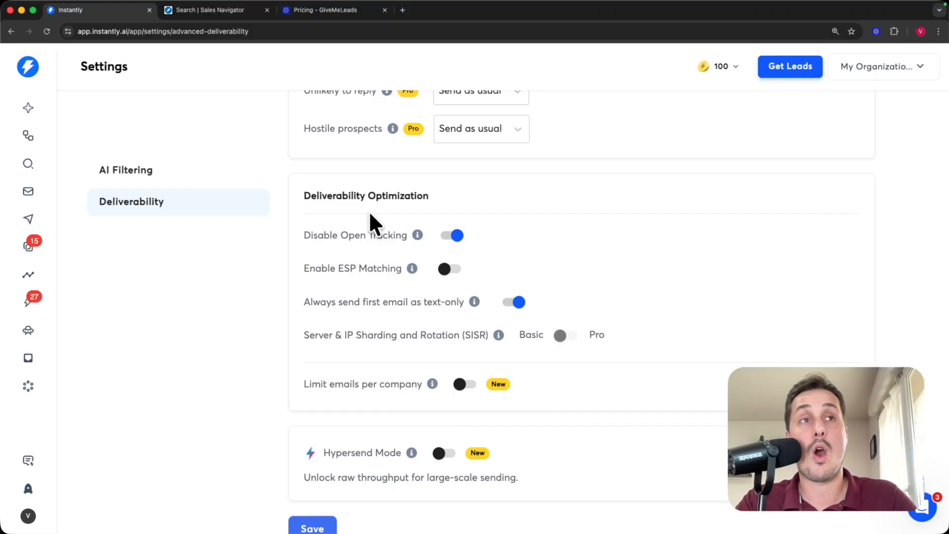
drag(304, 235, 454, 228)
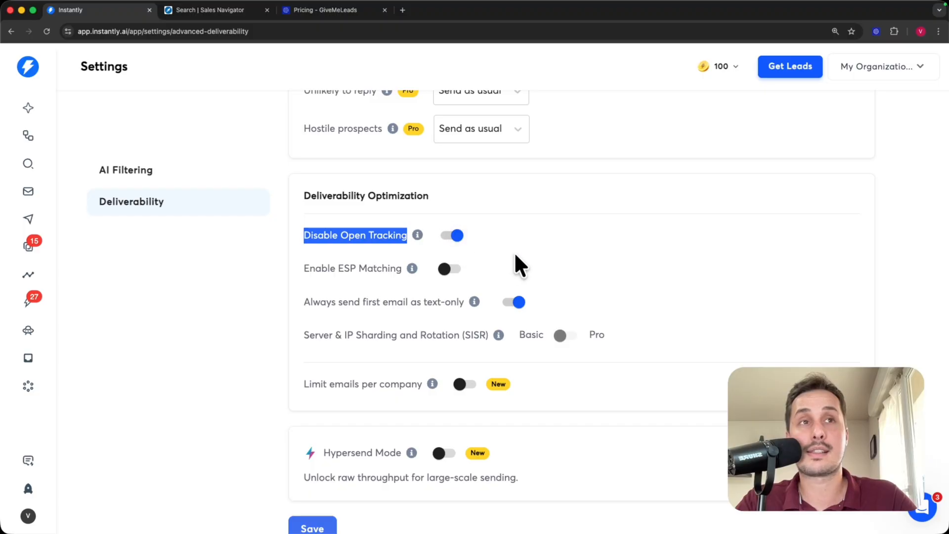
scroll(516, 256, down, 1)
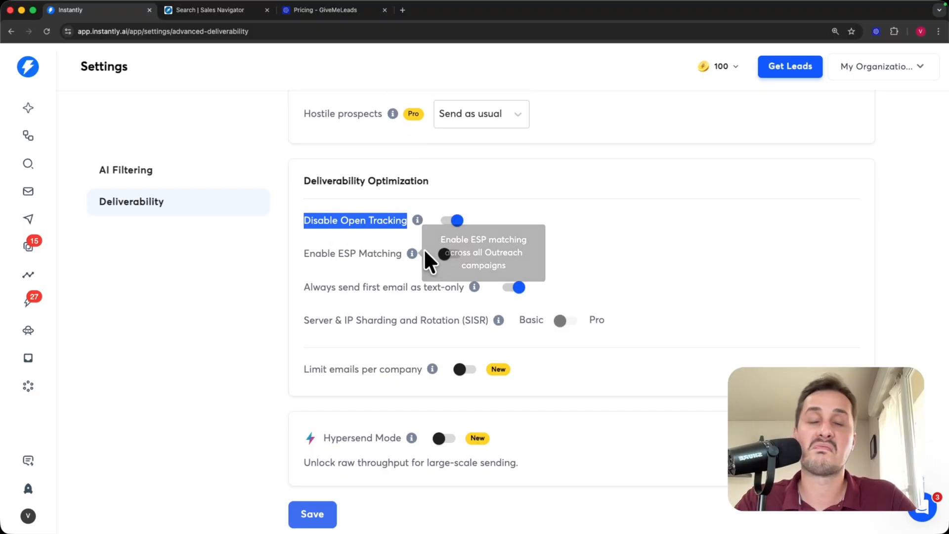
scroll(466, 249, down, 1)
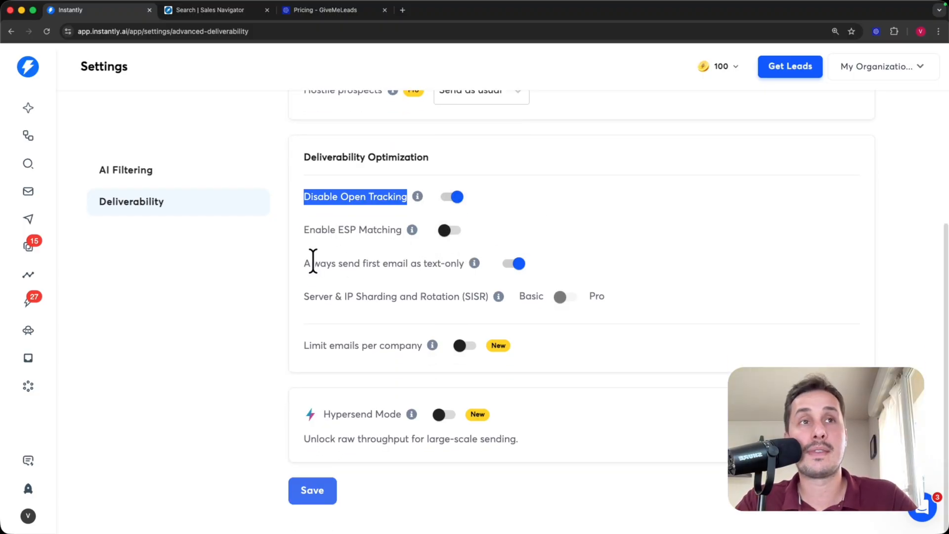
drag(305, 263, 356, 264)
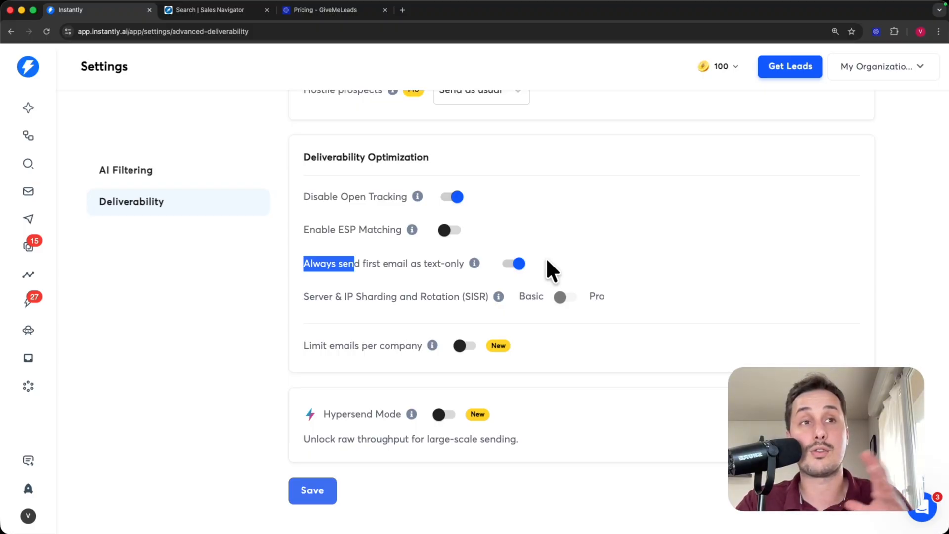
scroll(310, 222, up, 2)
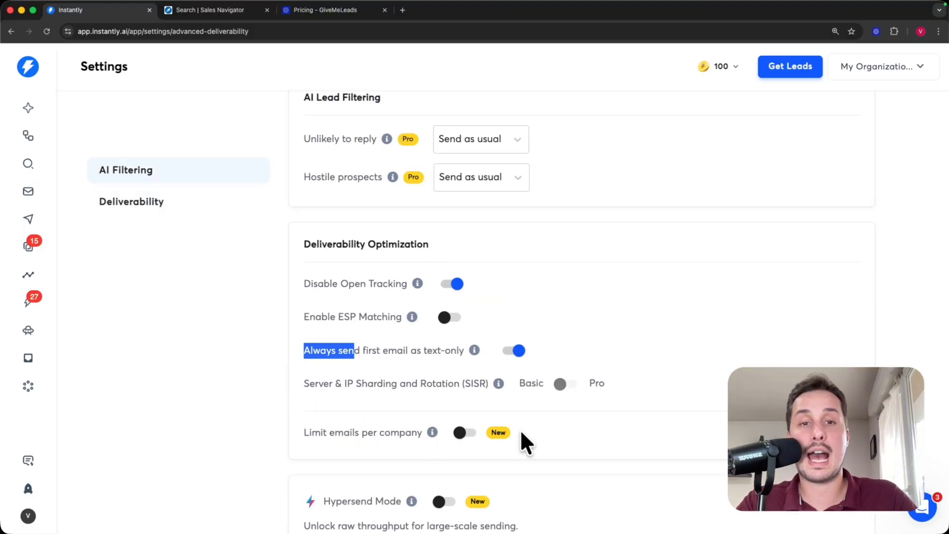
scroll(586, 326, down, 2)
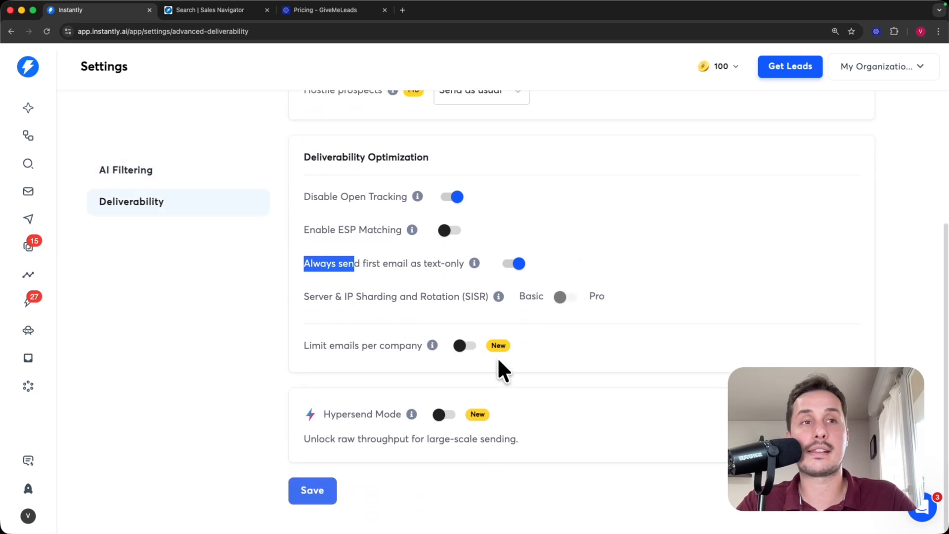
- Save the deliverability settings and show the Email Accounts list
click(316, 490)
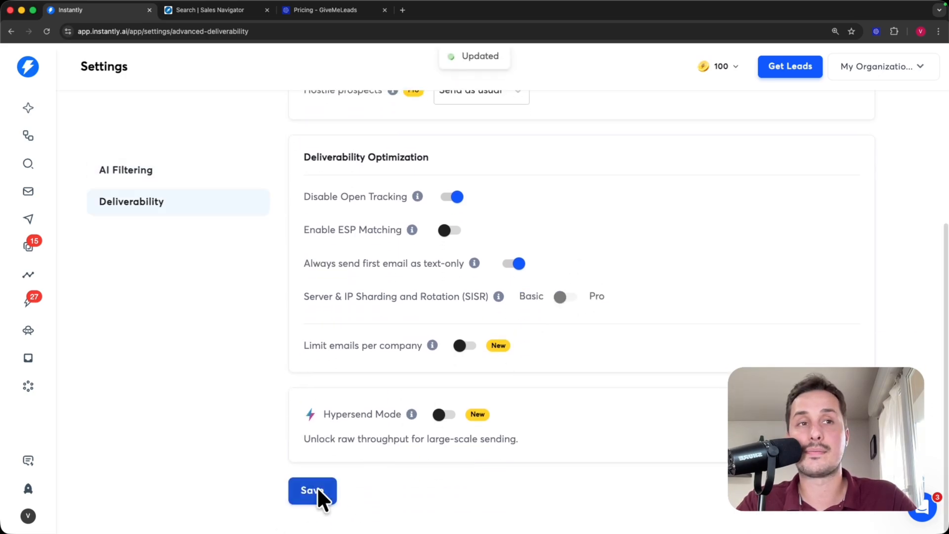
scroll(588, 359, down, 2)
scroll(588, 364, down, 1)
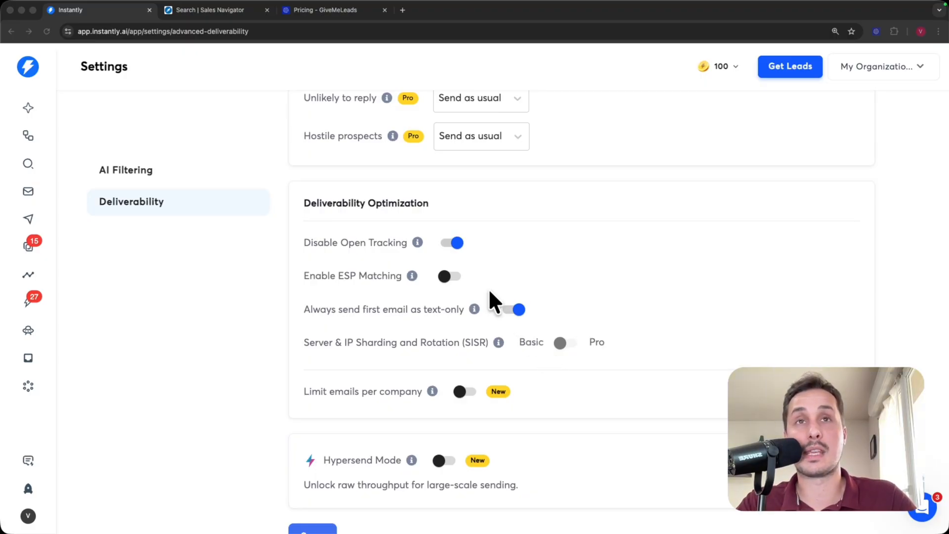
click(24, 192)
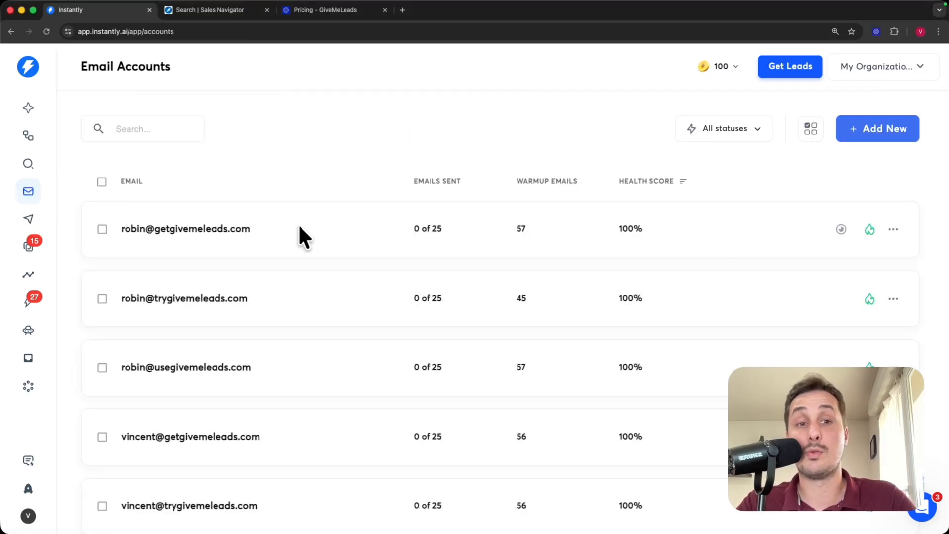
- Start adding a new email account from Email Accounts, then switch to the Miro board
scroll(300, 229, down, 6)
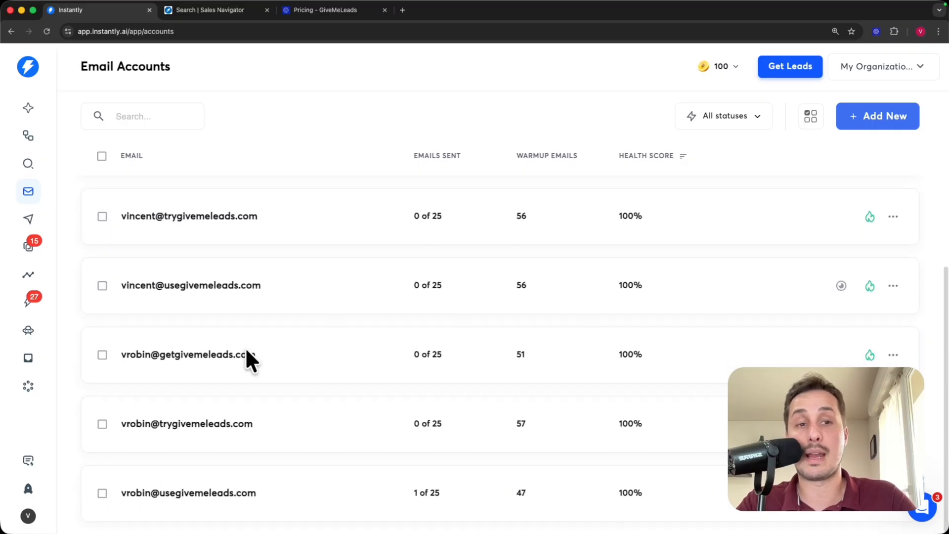
scroll(238, 373, up, 5)
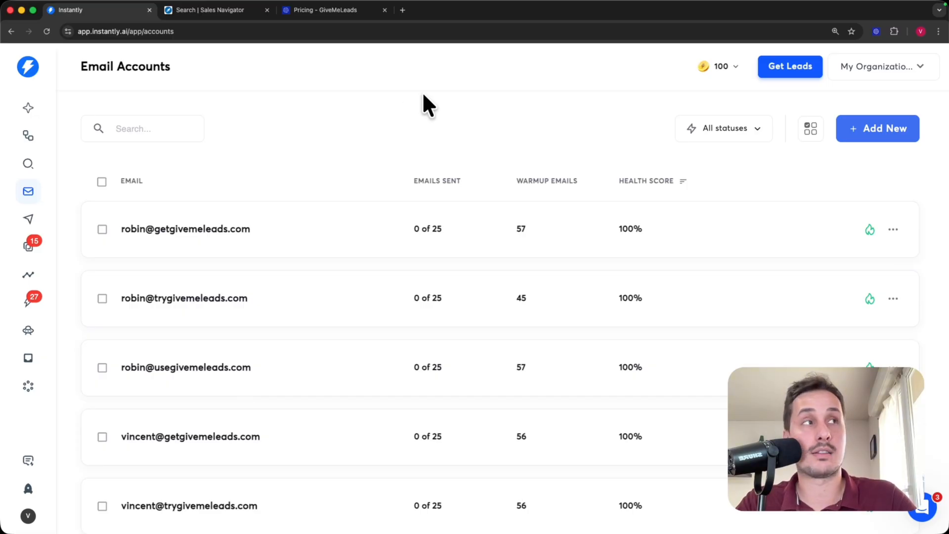
click(871, 136)
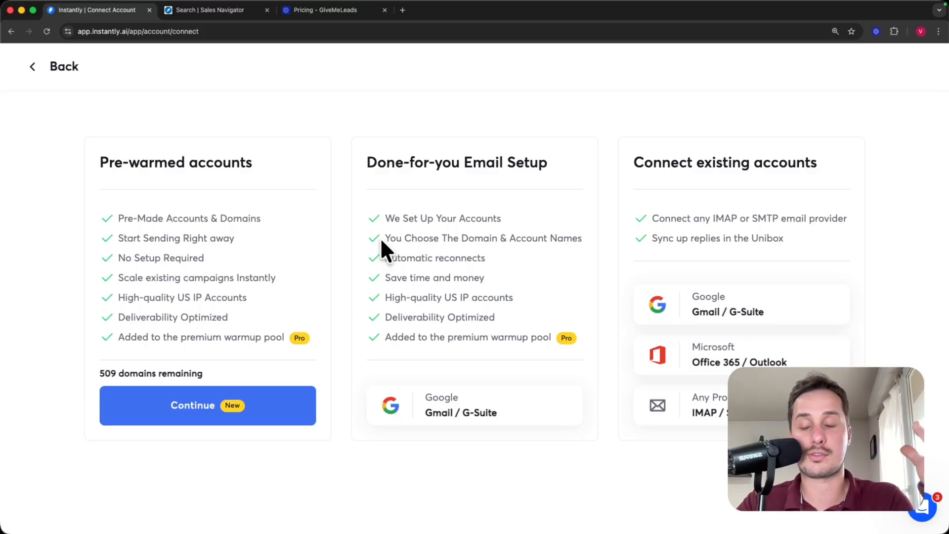
key(super+Tab)
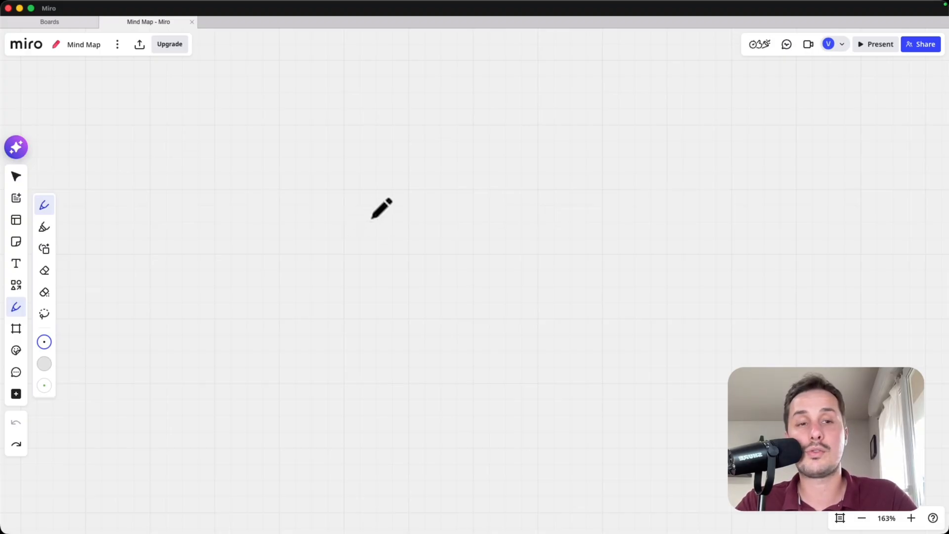
- Handwrite 'Domain' and draw a box around it
mouse_move(370, 218)
mouse_down()
mouse_move(369, 246)
mouse_move(372, 214)
mouse_move(387, 244)
mouse_move(370, 252)
mouse_move(435, 235)
mouse_move(496, 247)
mouse_move(503, 233)
mouse_move(523, 232)
mouse_move(528, 250)
mouse_up()
click(499, 227)
drag(326, 187, 343, 259)
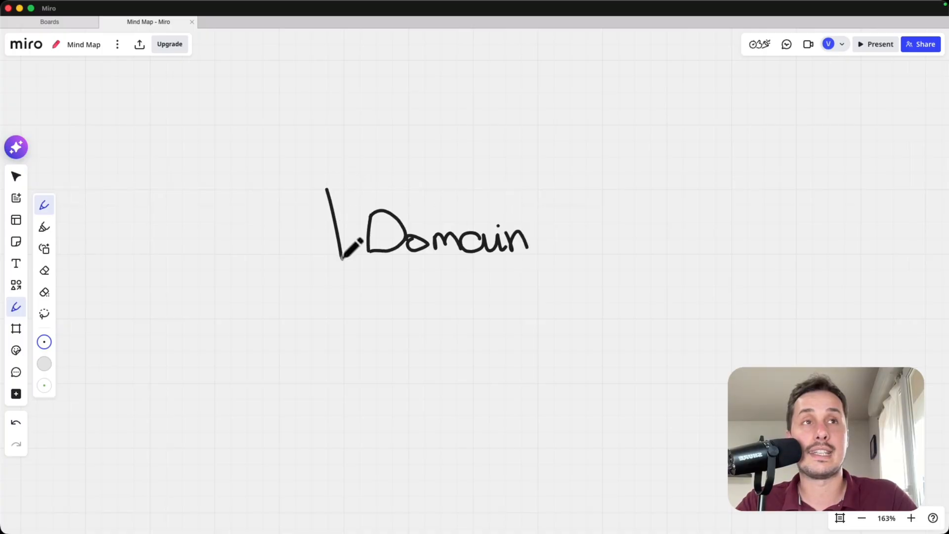
mouse_move(328, 182)
mouse_down()
mouse_move(573, 194)
mouse_move(500, 268)
mouse_move(343, 275)
mouse_up()
scroll(365, 216, down, 3)
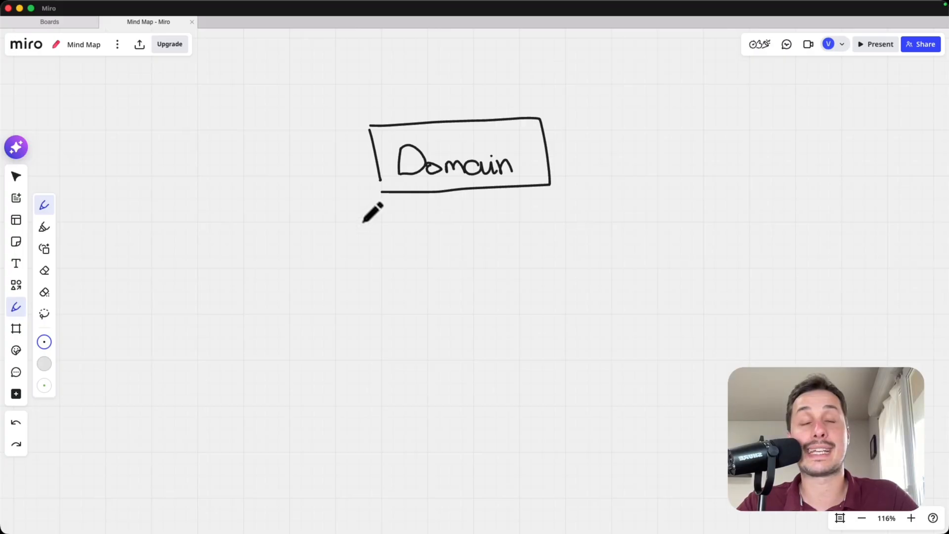
- Draw connectors from Domain to boxed Mailbox1 and Mailbox2 labels
drag(382, 196, 297, 269)
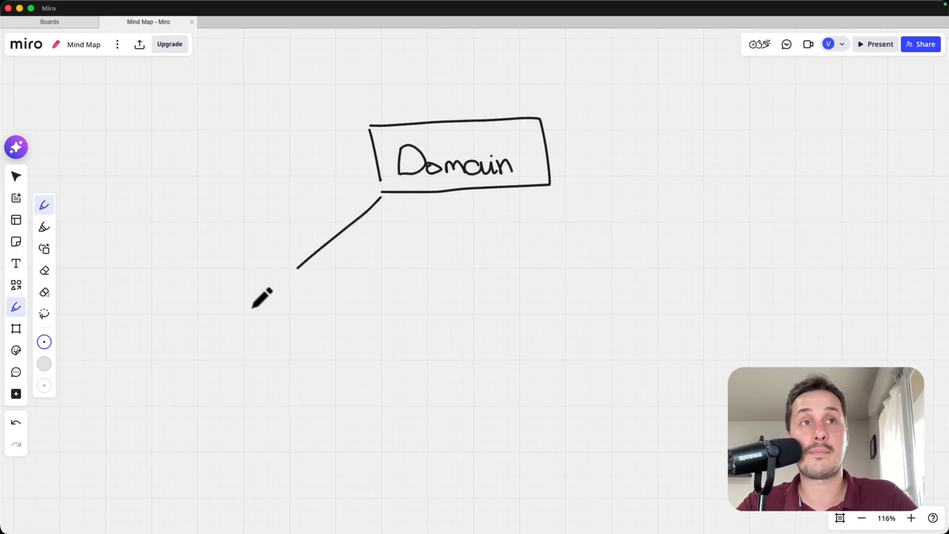
mouse_move(207, 315)
mouse_down()
mouse_move(213, 291)
mouse_move(223, 315)
mouse_move(256, 309)
mouse_move(277, 285)
mouse_move(333, 294)
mouse_up()
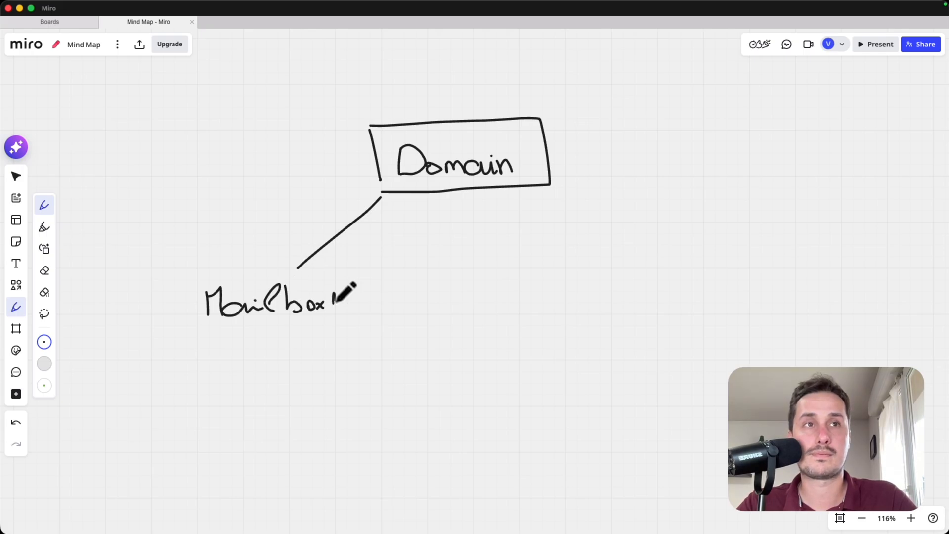
drag(202, 275, 197, 325)
drag(473, 195, 470, 267)
mouse_move(430, 309)
mouse_down()
mouse_move(428, 279)
mouse_move(511, 282)
mouse_move(569, 297)
mouse_up()
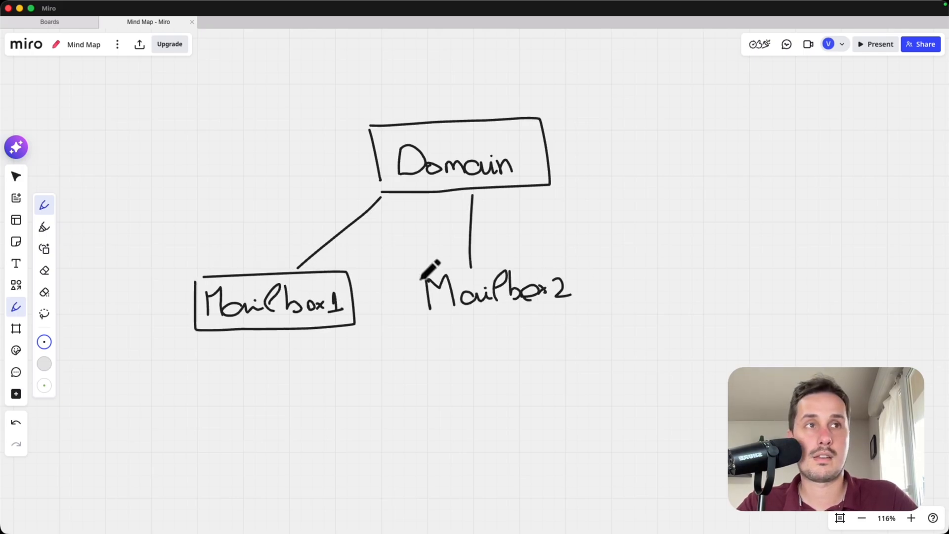
mouse_move(415, 271)
mouse_down()
mouse_move(576, 297)
mouse_move(438, 319)
mouse_move(434, 305)
mouse_up()
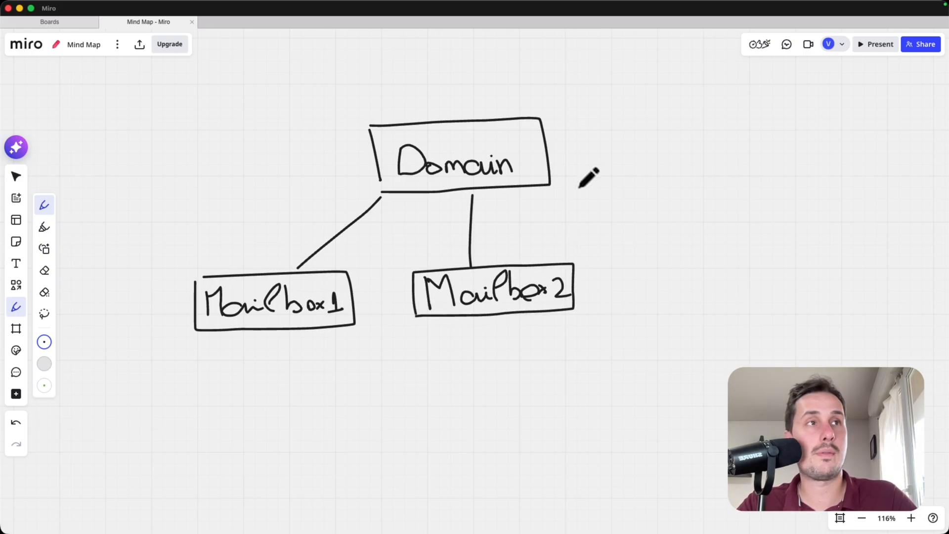
- Connect Domain to a boxed Mailbox3 and add an envelope marked x25 under each mailbox
scroll(580, 188, right, 5)
scroll(580, 188, down, 1)
drag(298, 130, 443, 205)
drag(385, 256, 411, 252)
drag(428, 238, 442, 252)
mouse_move(450, 224)
mouse_down()
mouse_move(452, 252)
mouse_move(486, 243)
mouse_up()
drag(505, 229, 505, 250)
drag(370, 225, 366, 220)
scroll(494, 213, left, 5)
scroll(495, 212, up, 1)
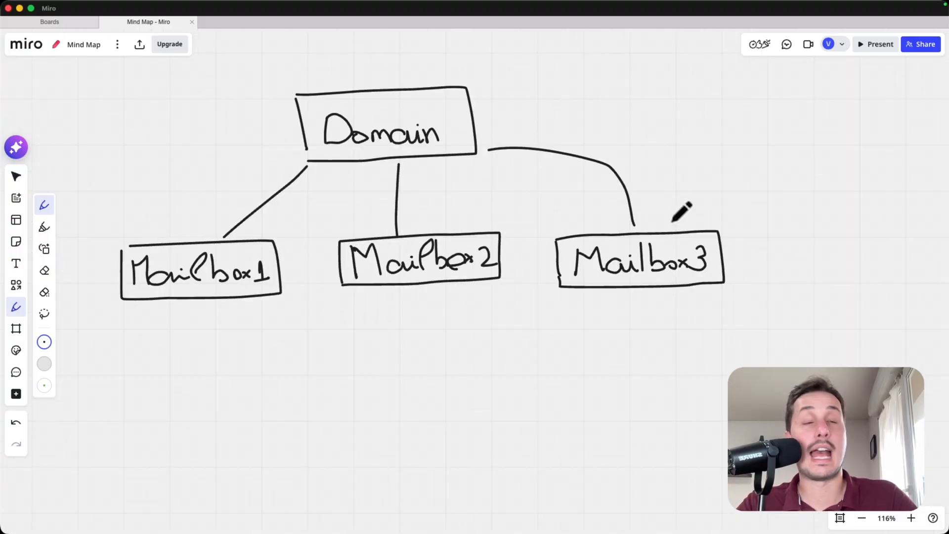
scroll(214, 335, down, 2)
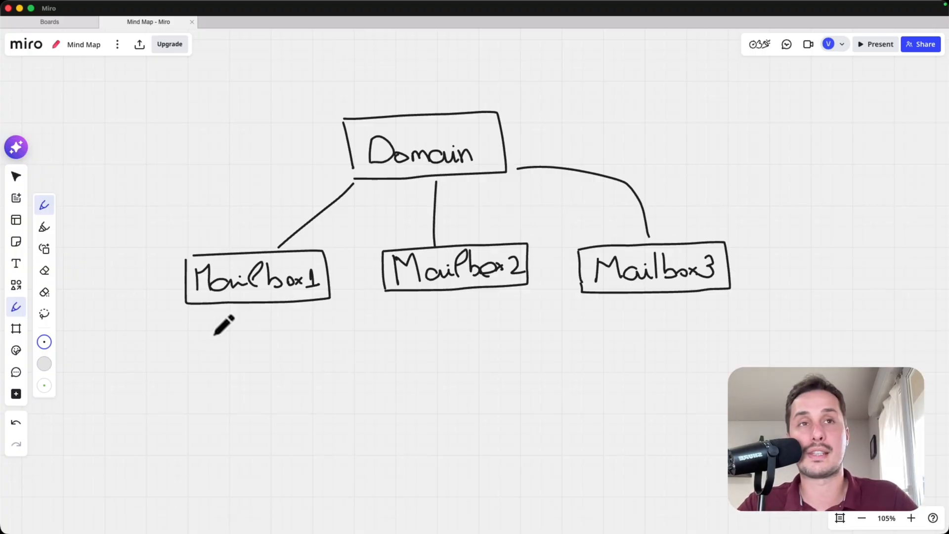
mouse_move(210, 329)
mouse_down()
mouse_move(251, 355)
mouse_move(312, 349)
mouse_up()
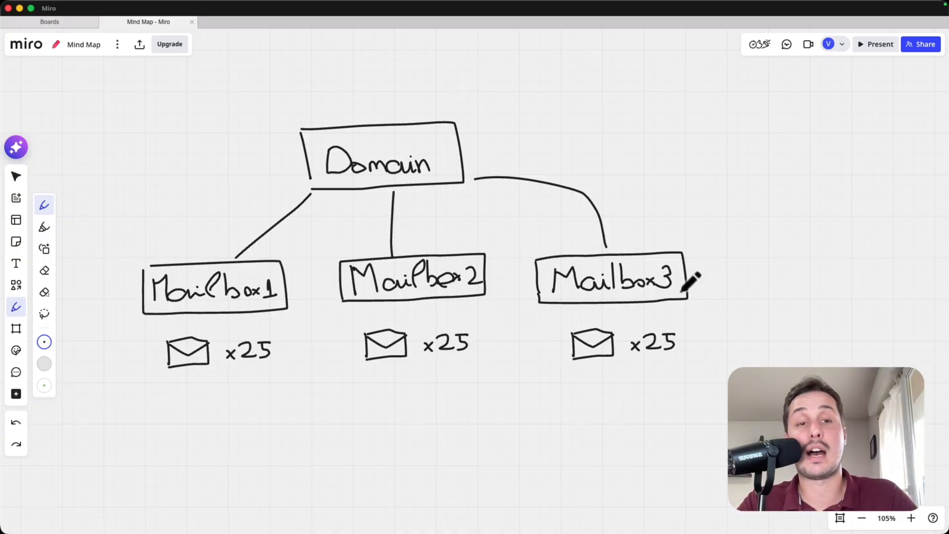
scroll(536, 210, down, 3)
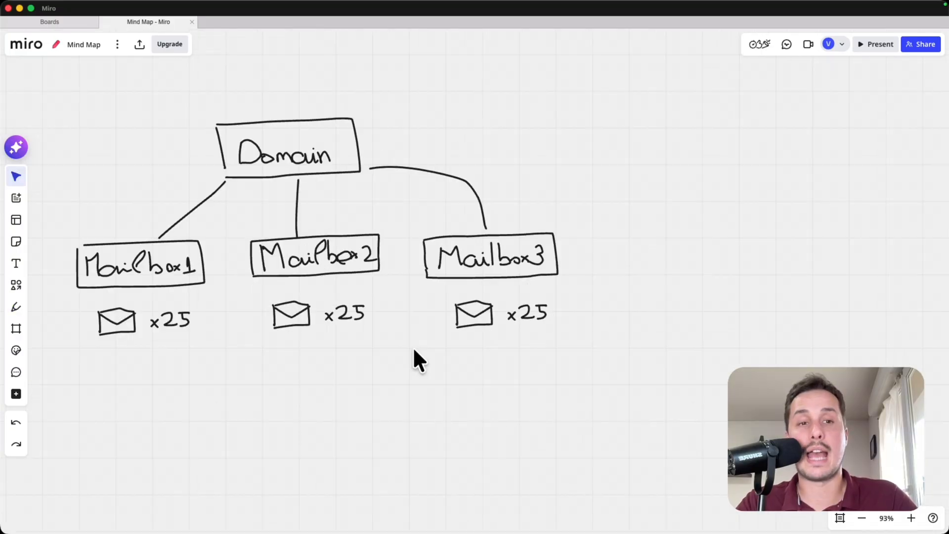
- Paste two copies of the domain diagram side by side to its right
scroll(467, 348, down, 3)
drag(584, 324, 417, 333)
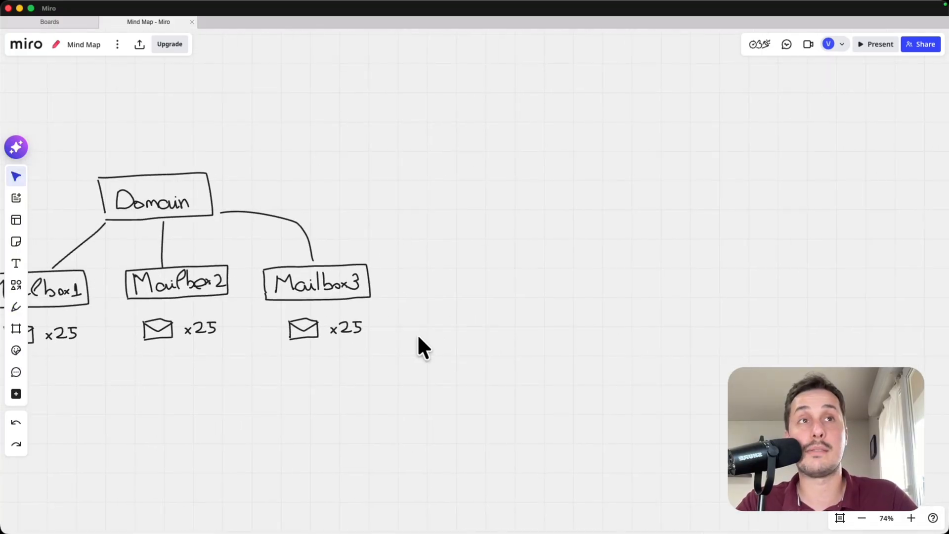
scroll(417, 334, down, 3)
drag(521, 303, 459, 303)
key(super+v)
drag(422, 208, 529, 225)
scroll(554, 272, down, 5)
drag(567, 291, 360, 292)
click(509, 270)
key(super+v)
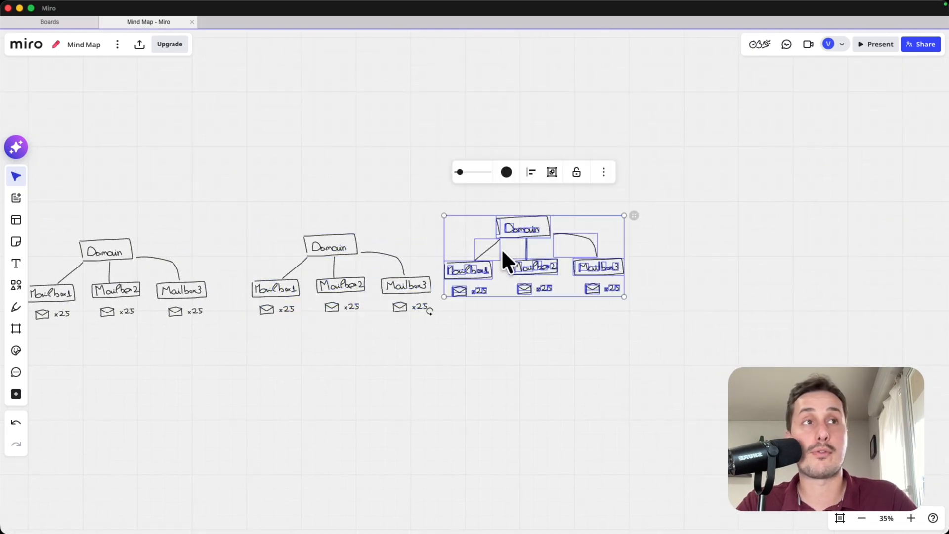
drag(524, 227, 550, 245)
- Draw connectors from the three Domain boxes up to a shared top junction
mouse_move(168, 197)
mouse_down()
mouse_move(408, 114)
mouse_move(428, 84)
mouse_up()
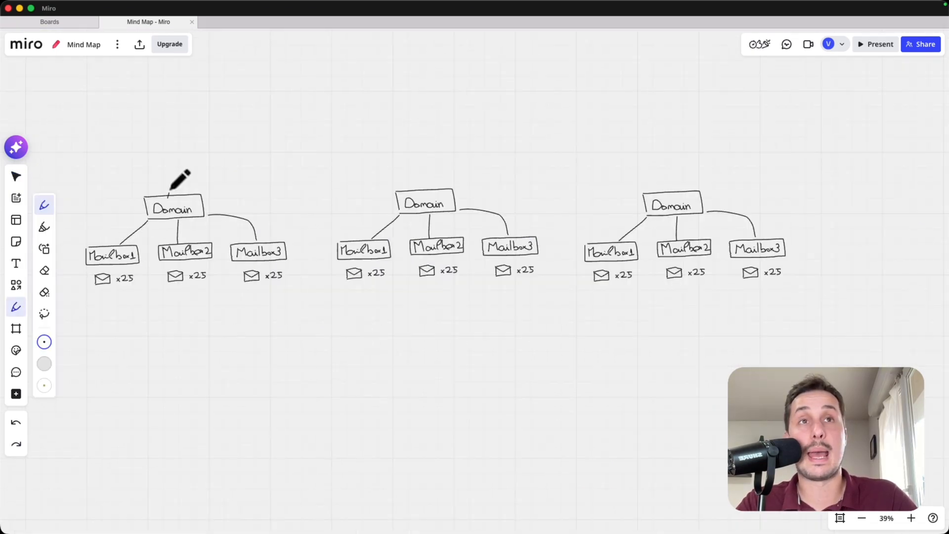
drag(427, 192, 435, 91)
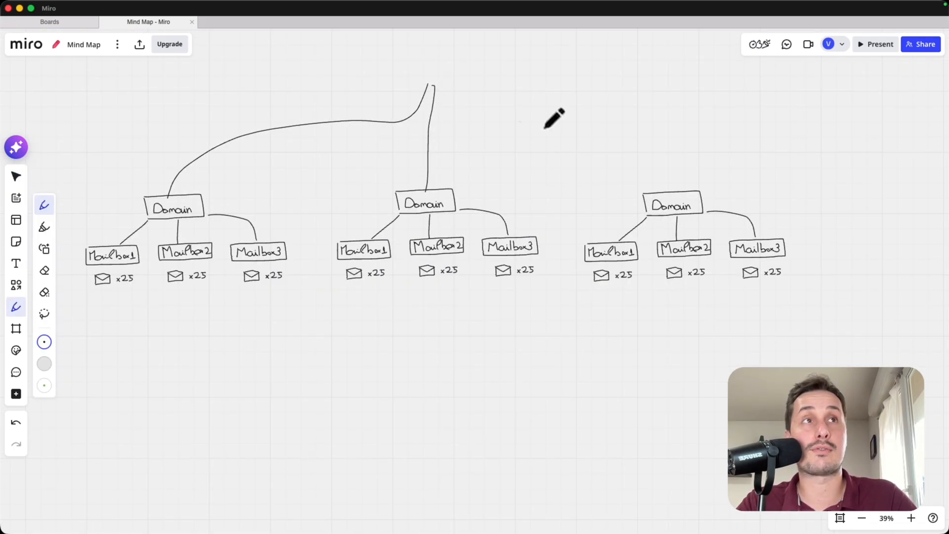
mouse_move(670, 192)
mouse_down()
mouse_move(620, 141)
mouse_move(448, 99)
mouse_move(436, 86)
mouse_move(427, 158)
mouse_up()
scroll(426, 70, up, 5)
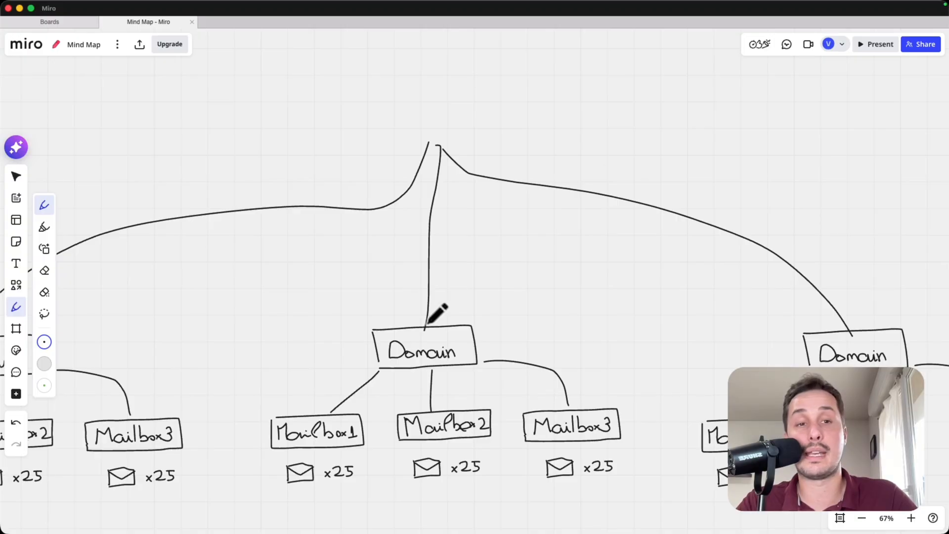
drag(434, 311, 528, 194)
drag(159, 290, 326, 292)
scroll(317, 297, up, 3)
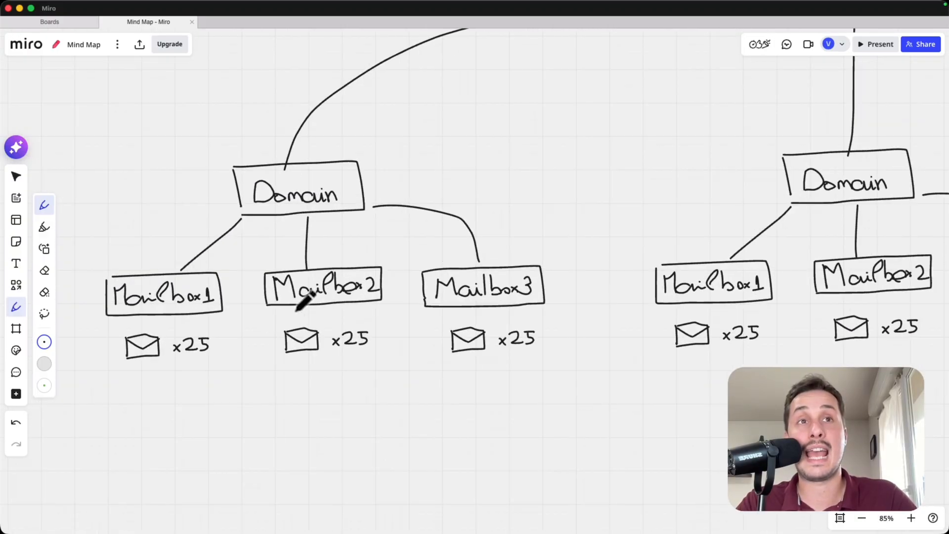
scroll(339, 300, left, 3)
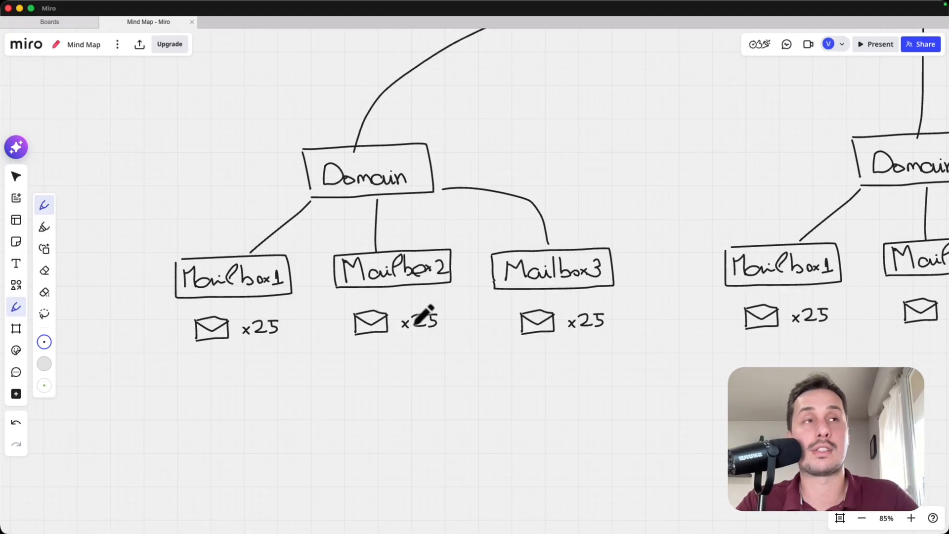
drag(421, 315, 245, 360)
scroll(246, 361, down, 5)
drag(536, 233, 446, 327)
scroll(473, 217, right, 2)
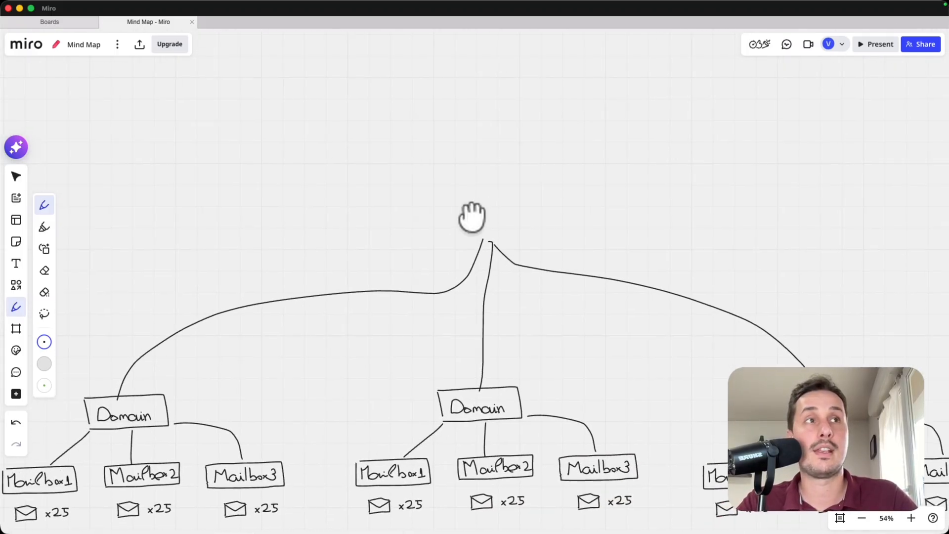
scroll(480, 223, up, 5)
- Handwrite 'Email Infra' above the junction and return to Instantly
mouse_move(486, 225)
mouse_down()
mouse_move(465, 226)
mouse_move(470, 212)
mouse_move(574, 212)
mouse_up()
mouse_move(587, 211)
mouse_down()
mouse_move(483, 228)
mouse_move(559, 230)
mouse_up()
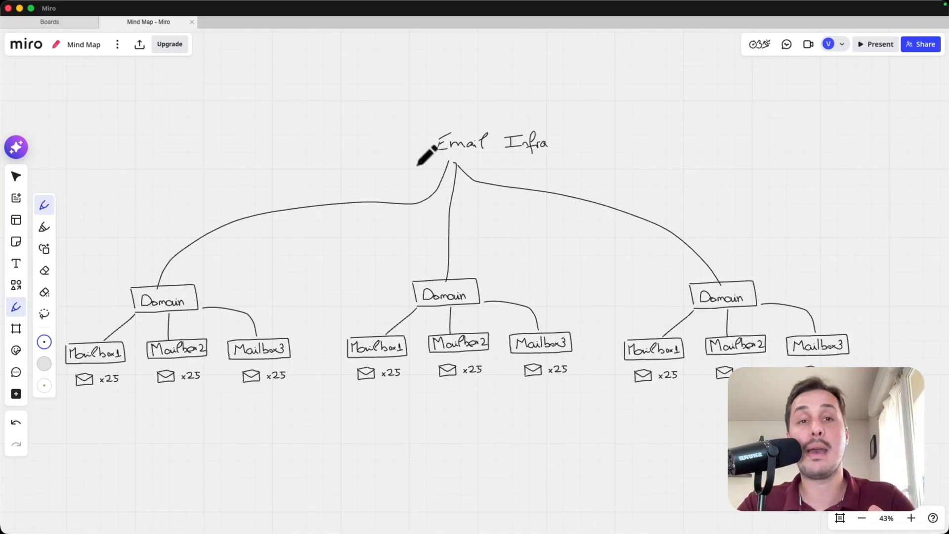
key(super+Tab)
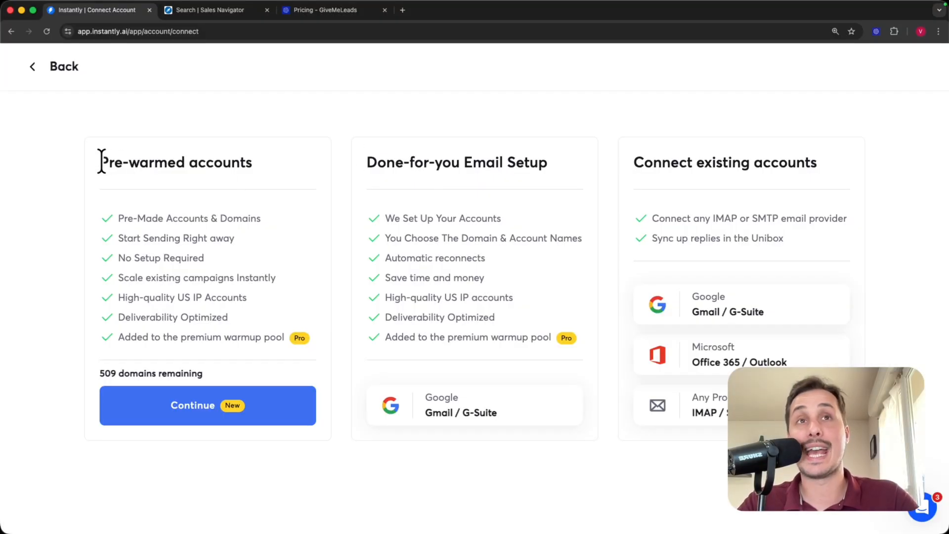
- Continue with Pre-warmed accounts to list available domains like veritascententa.com, 509 remaining
drag(100, 162, 271, 157)
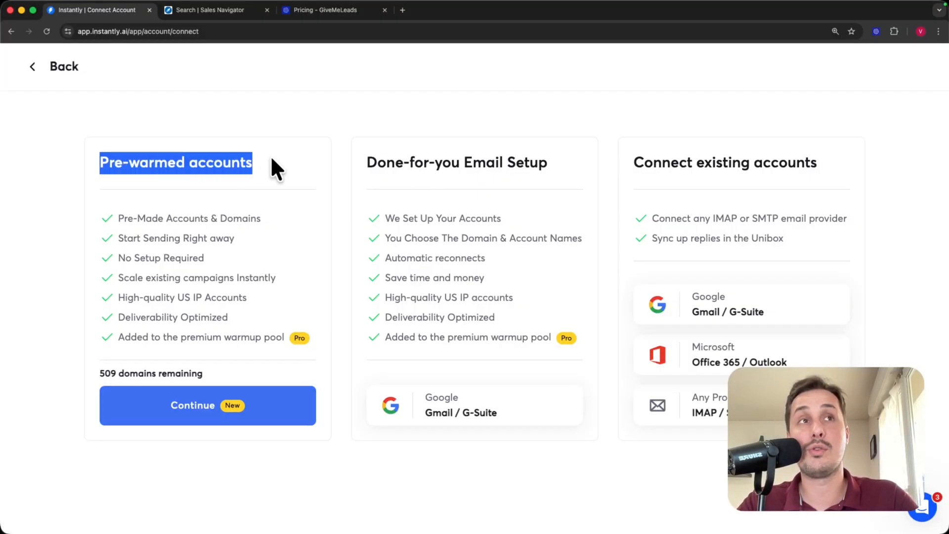
click(353, 149)
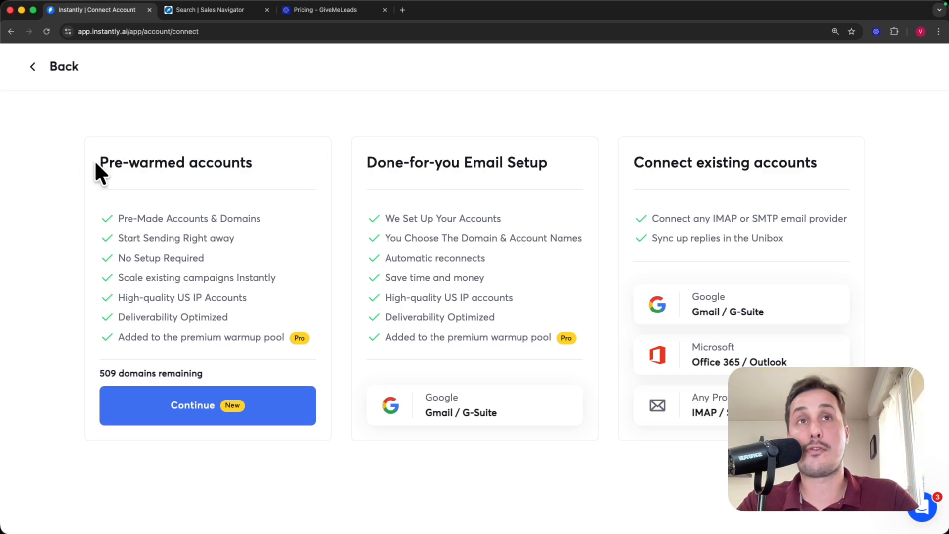
drag(98, 163, 252, 162)
click(268, 210)
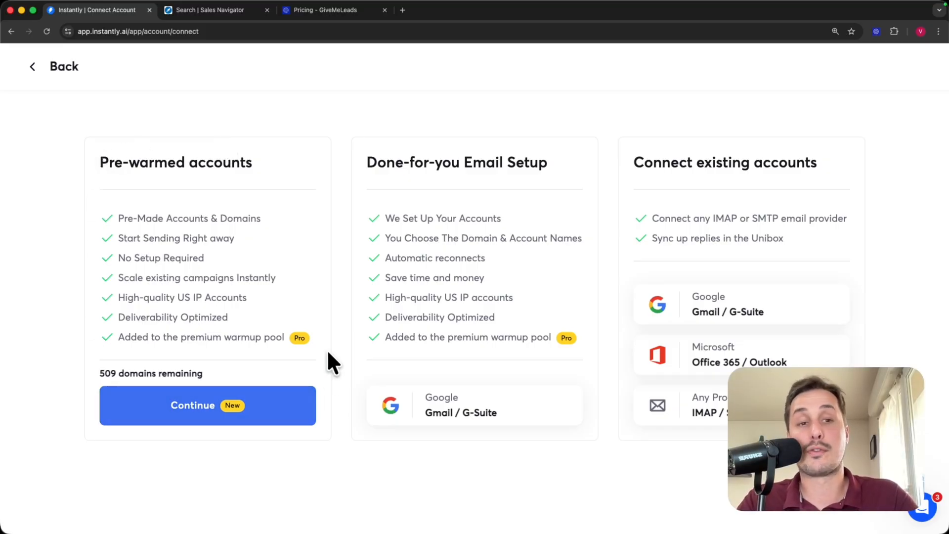
click(153, 414)
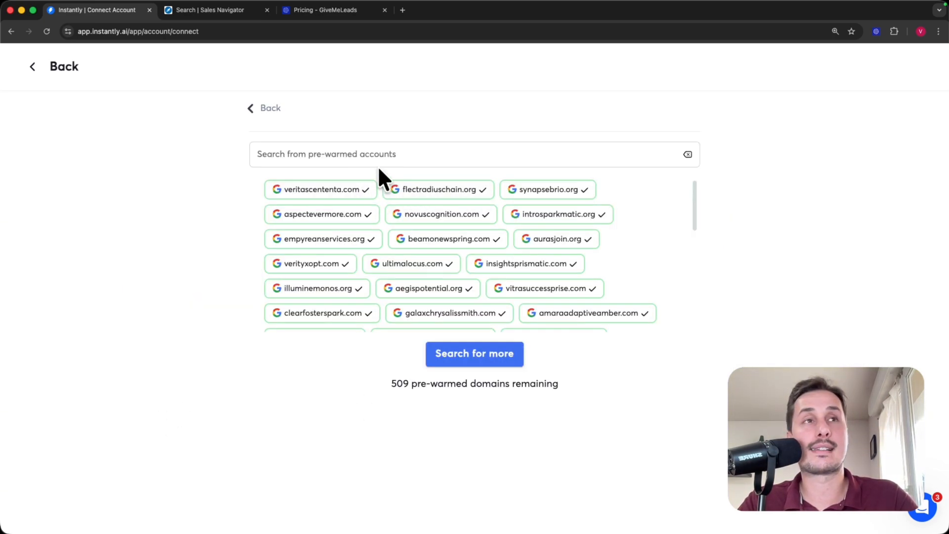
- Select the pre-warmed domain verityxopt.com, confirm the $15 annual subtotal, and continue to the order
right_click(304, 254)
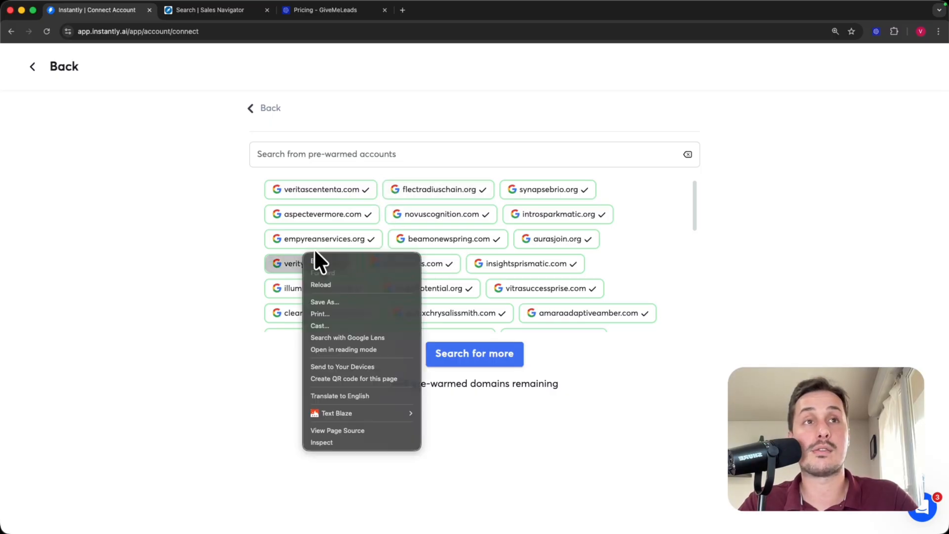
click(276, 269)
click(278, 267)
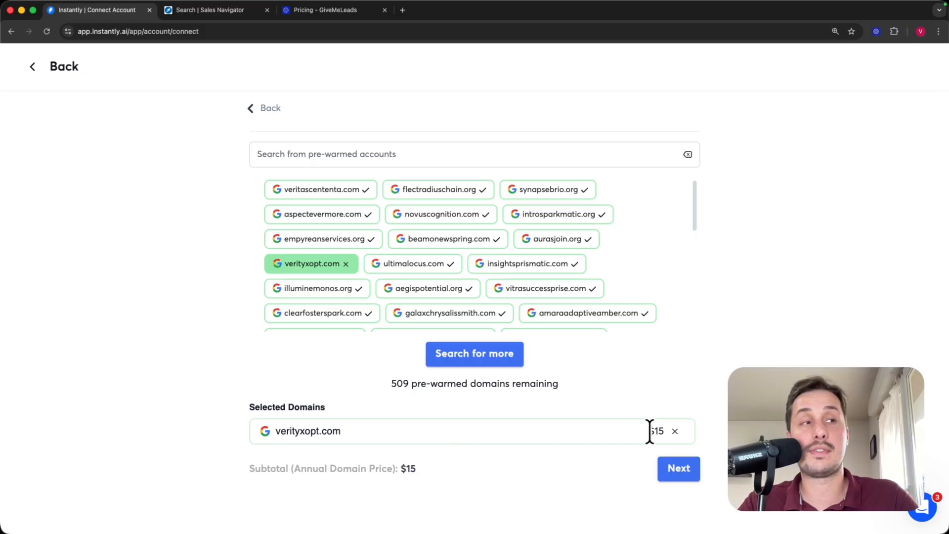
drag(295, 468, 357, 469)
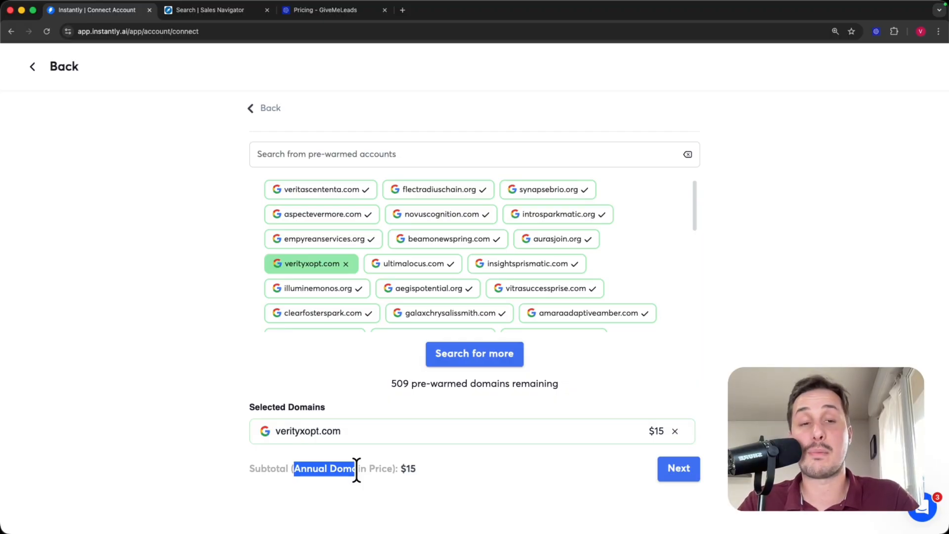
click(424, 465)
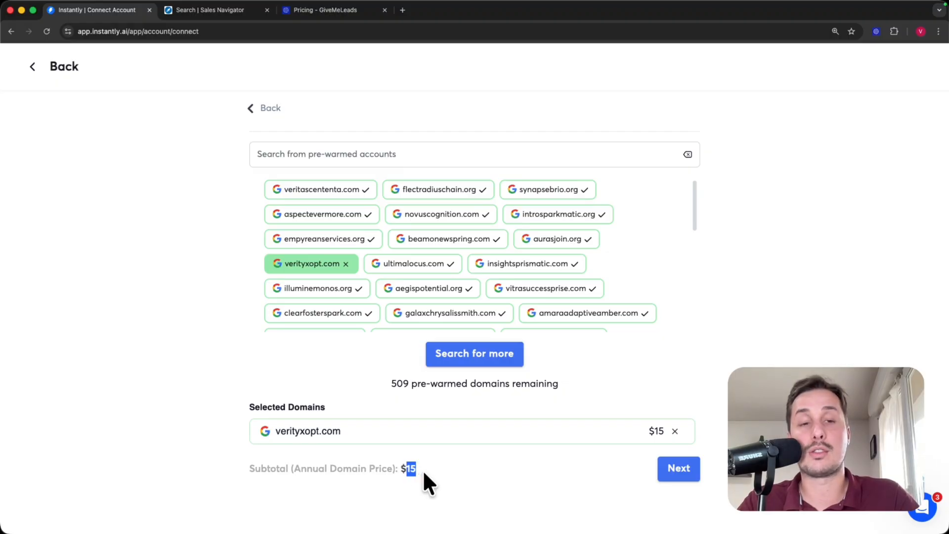
click(368, 468)
click(663, 469)
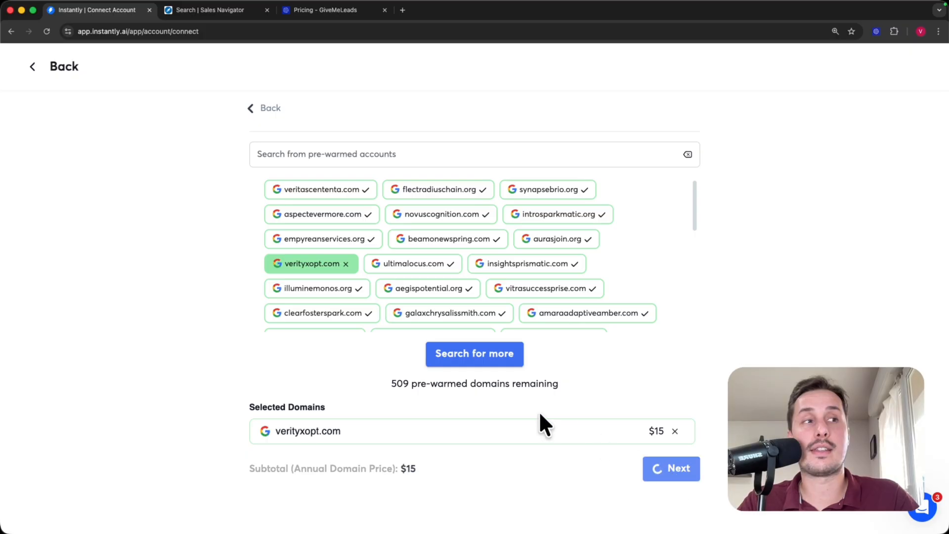
- Review the five-mailbox verityxopt.com order ($50 monthly, $65 total) and go back without placing it
scroll(366, 323, down, 5)
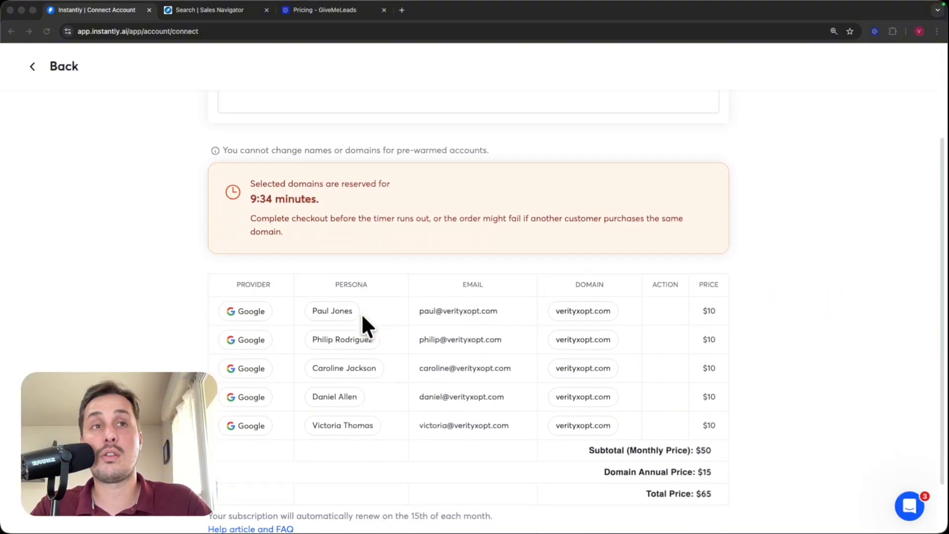
scroll(363, 316, down, 2)
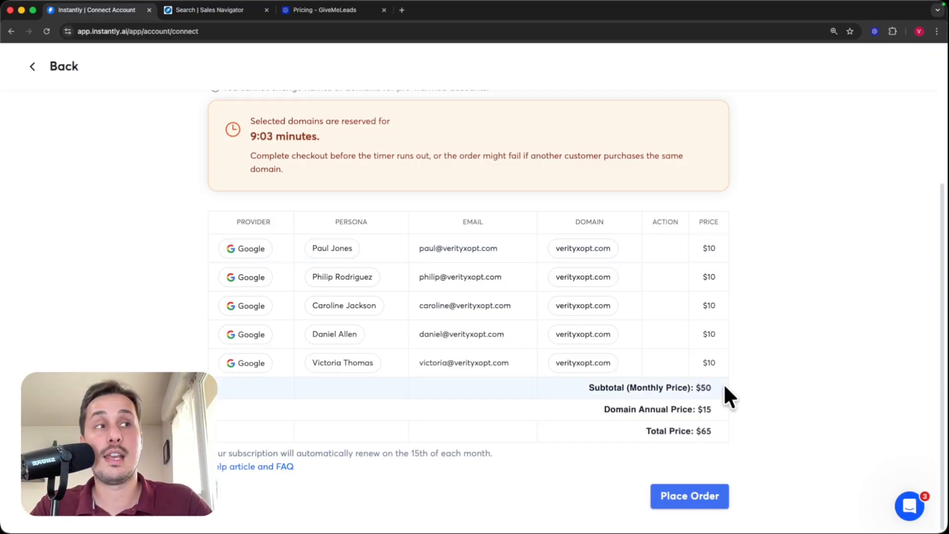
drag(723, 385, 697, 387)
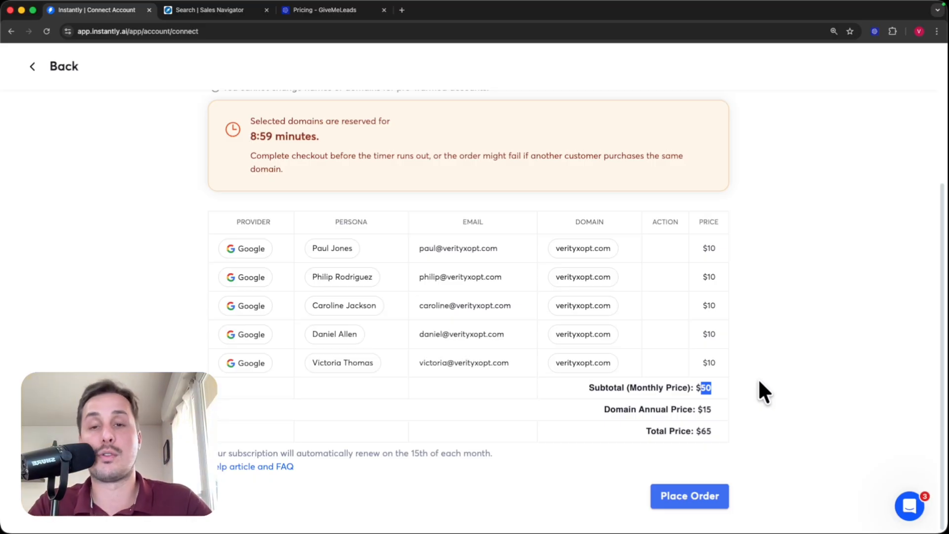
scroll(758, 378, up, 5)
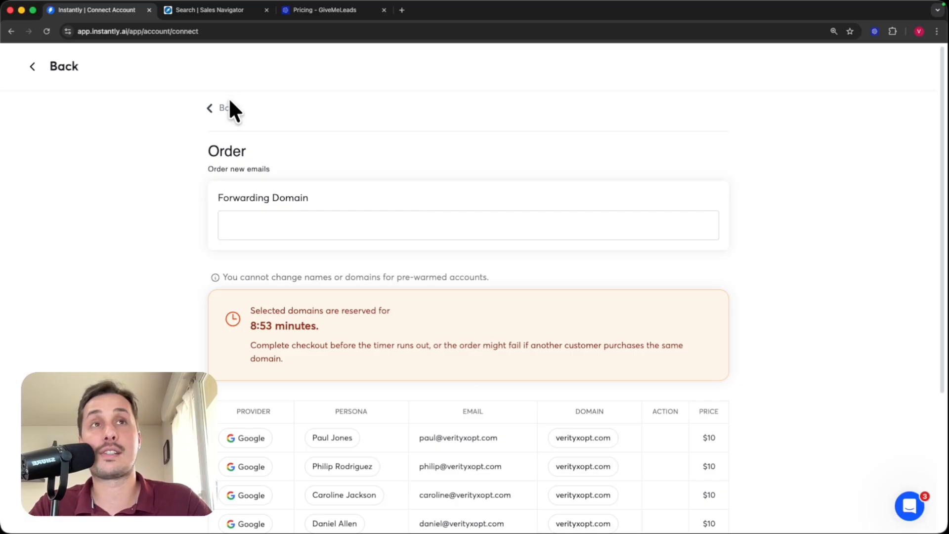
click(228, 106)
- Return to the account-type choices and point out the Done-for-you Email Setup option
click(261, 108)
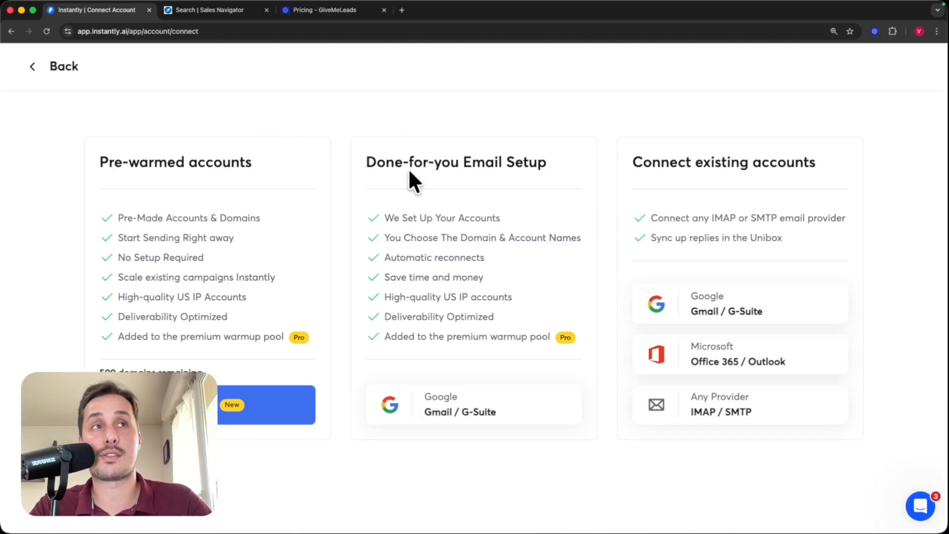
drag(363, 162, 582, 162)
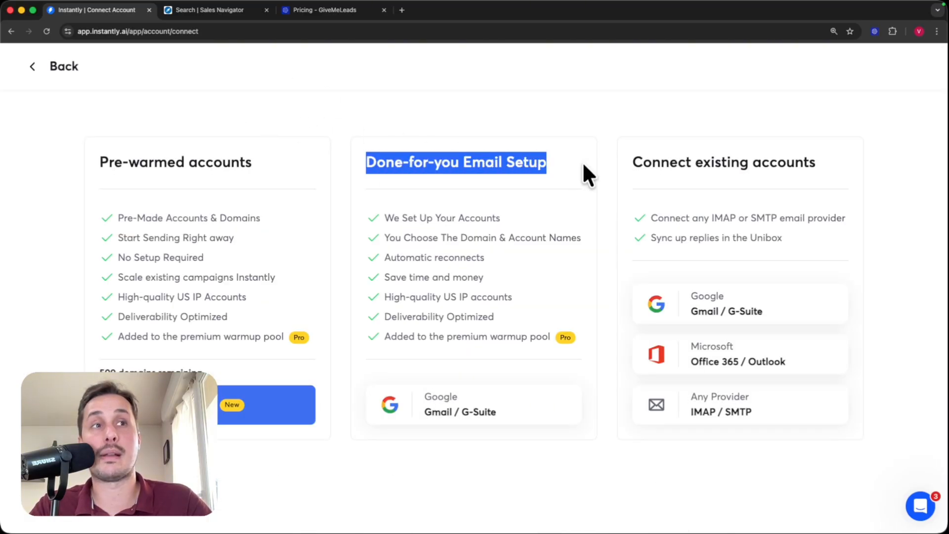
click(571, 108)
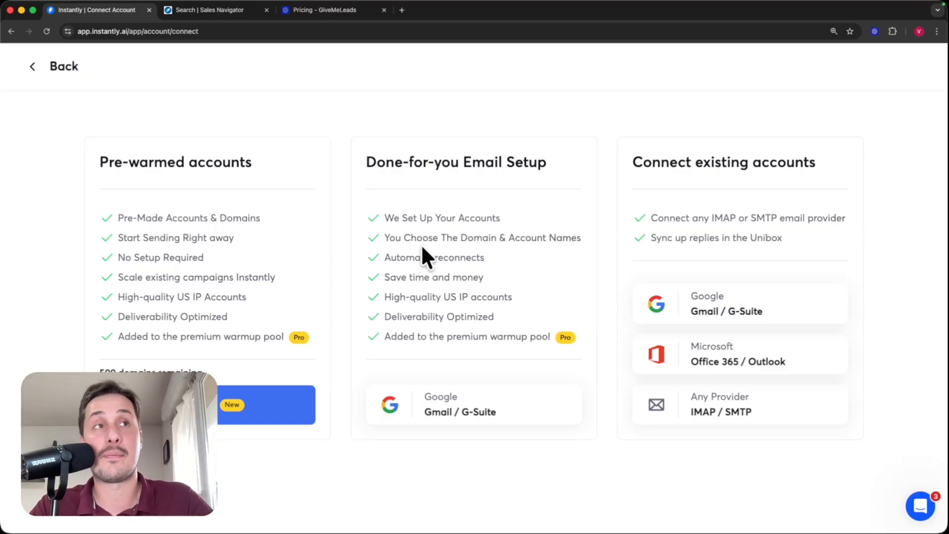
- For done-for-you Google mailboxes, search 'givemelead' as .com only and pick successgivemeleads.com at $15/year
click(428, 411)
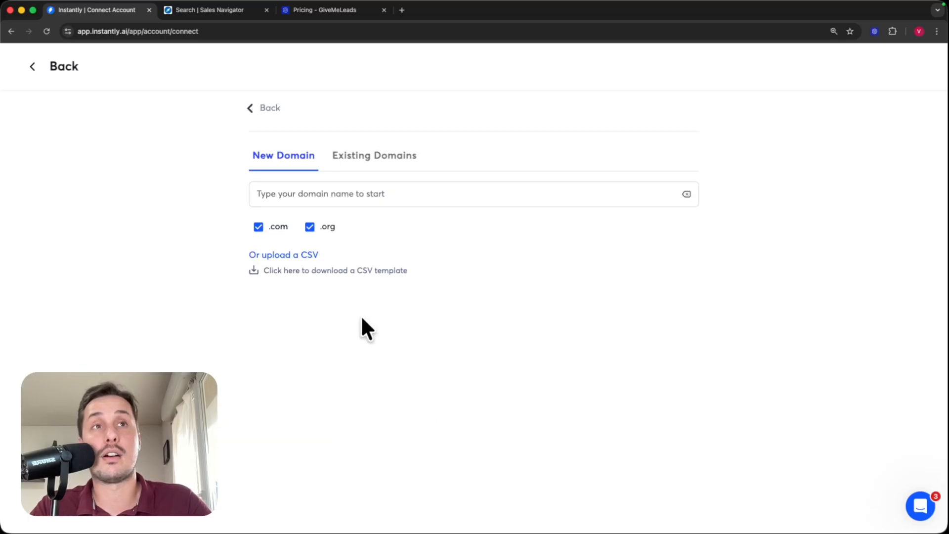
click(378, 194)
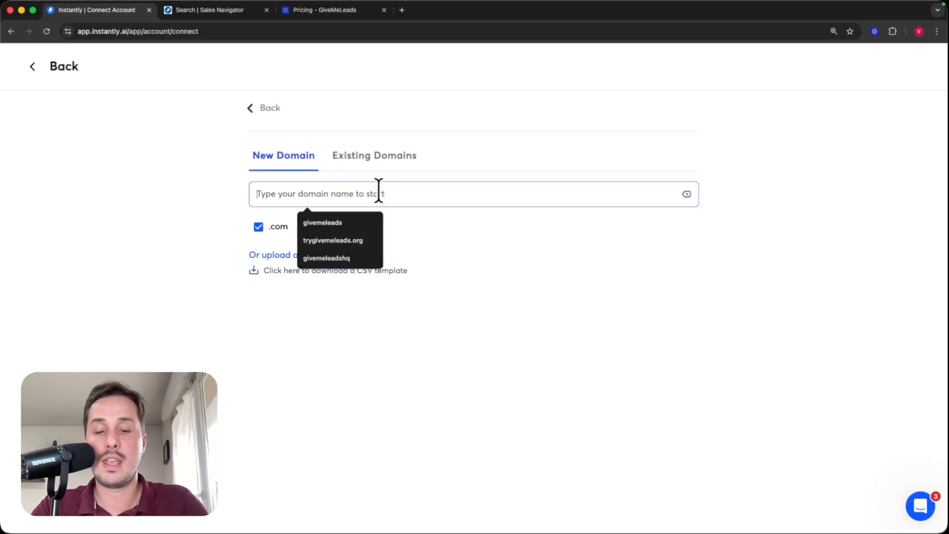
text(givemeleads)
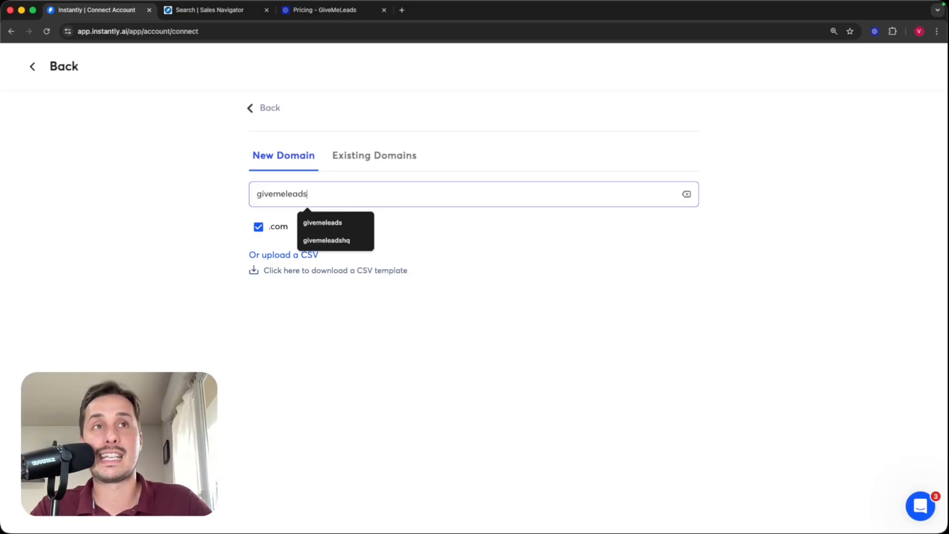
click(218, 206)
click(324, 229)
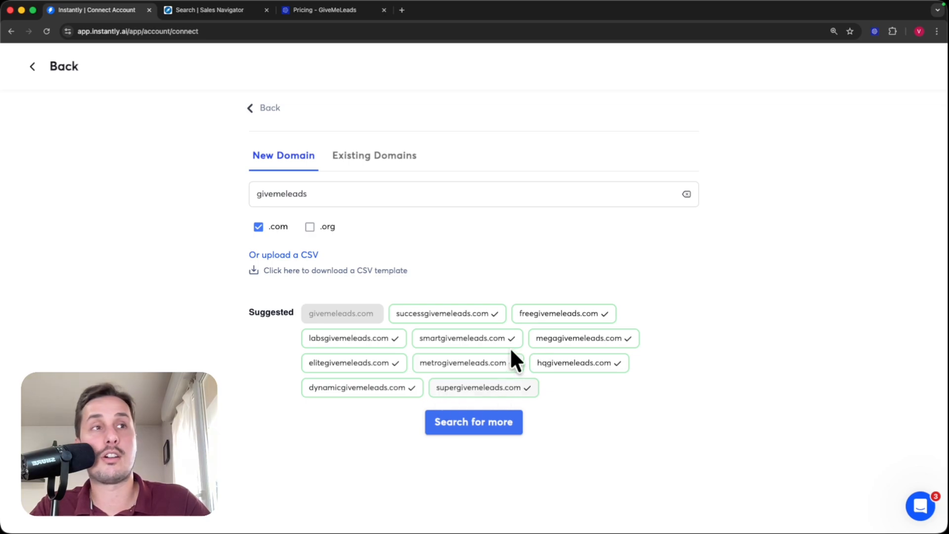
click(429, 317)
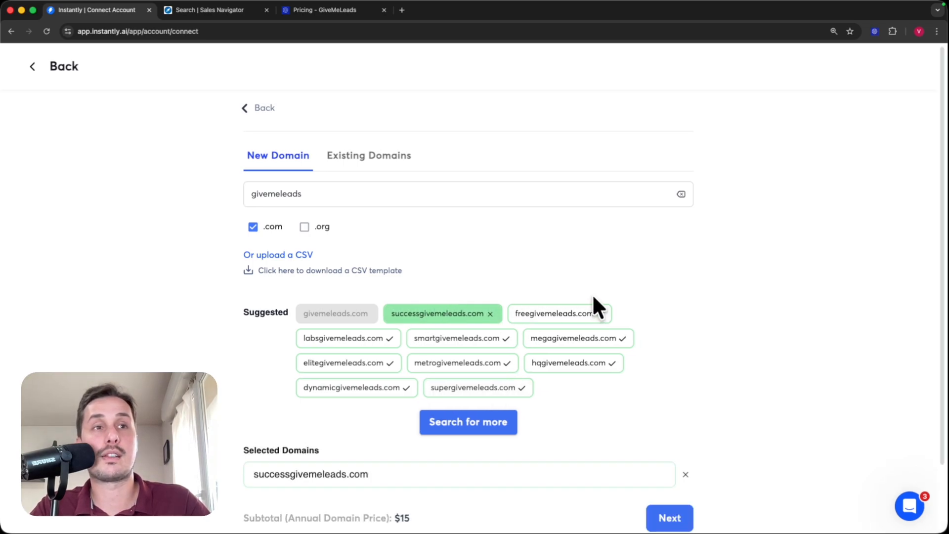
scroll(611, 347, down, 2)
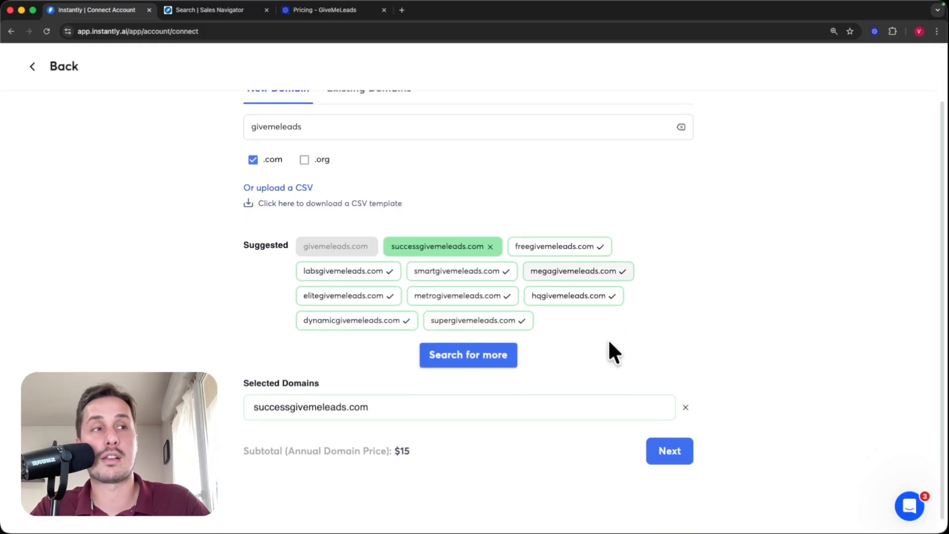
- Preview the five successgivemeleads.com mailboxes at $5 each, totalling $40 with the domain
click(665, 448)
scroll(511, 378, down, 3)
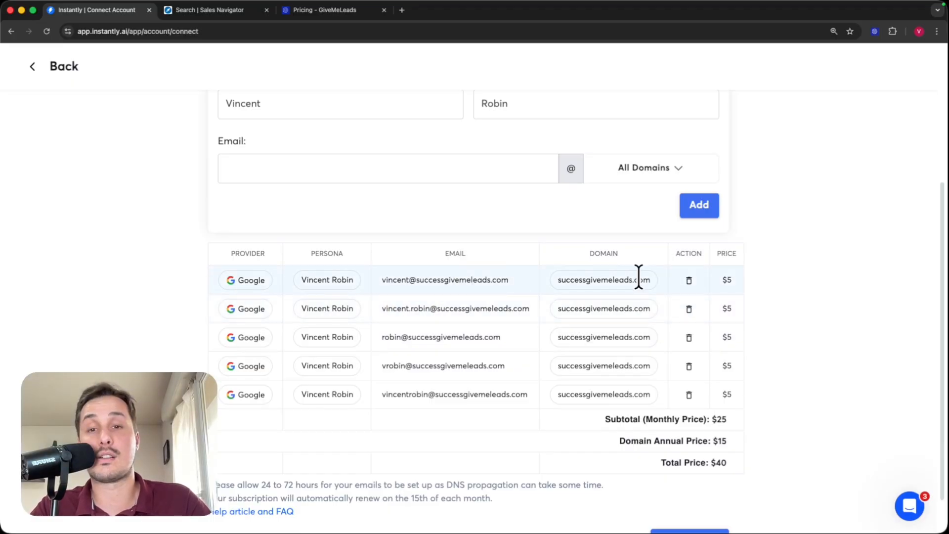
drag(734, 279, 712, 276)
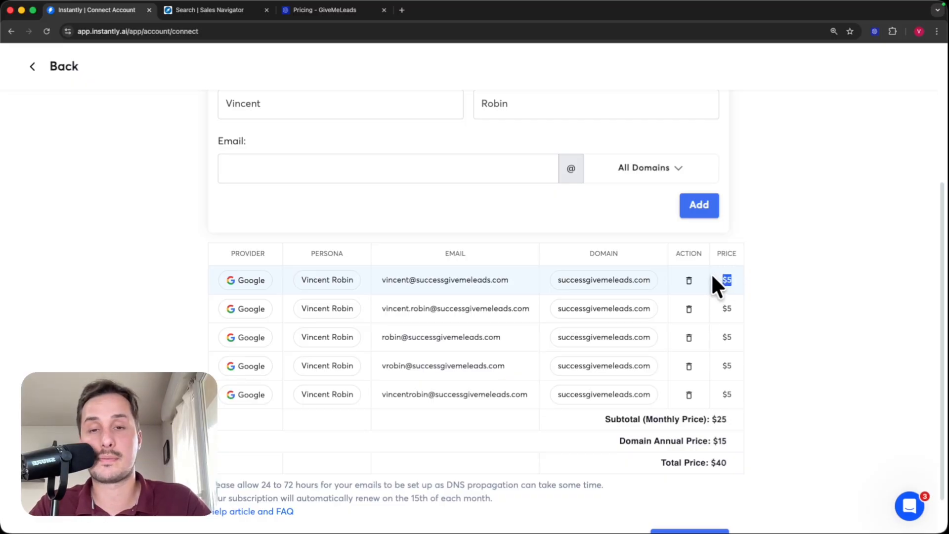
scroll(481, 314, down, 2)
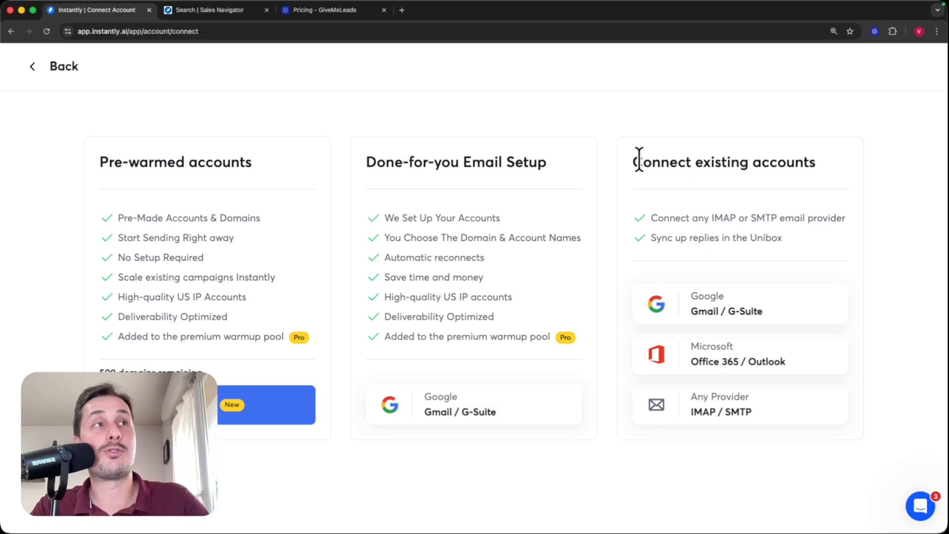
- Compare the Connect existing accounts and Done-for-you Email Setup options on the Connect Account page
drag(633, 161, 740, 167)
click(845, 173)
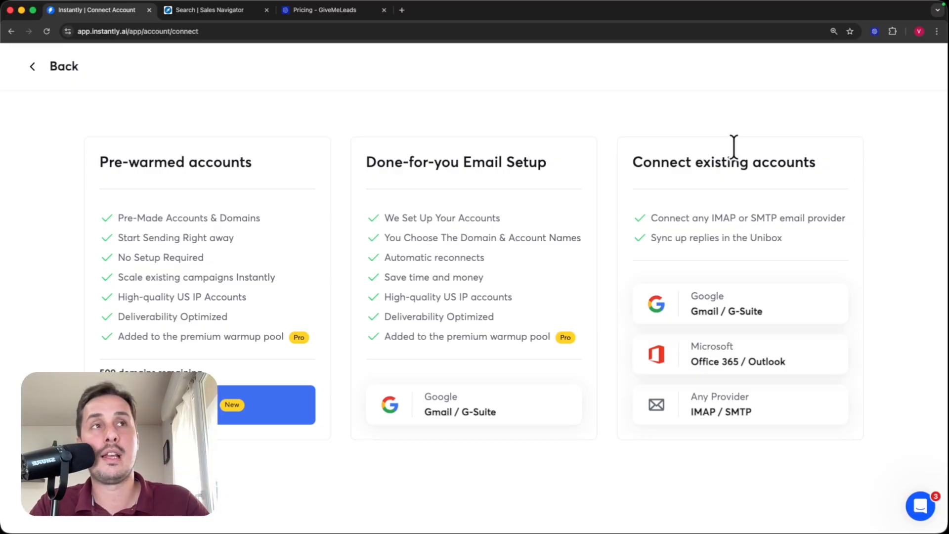
drag(366, 162, 556, 162)
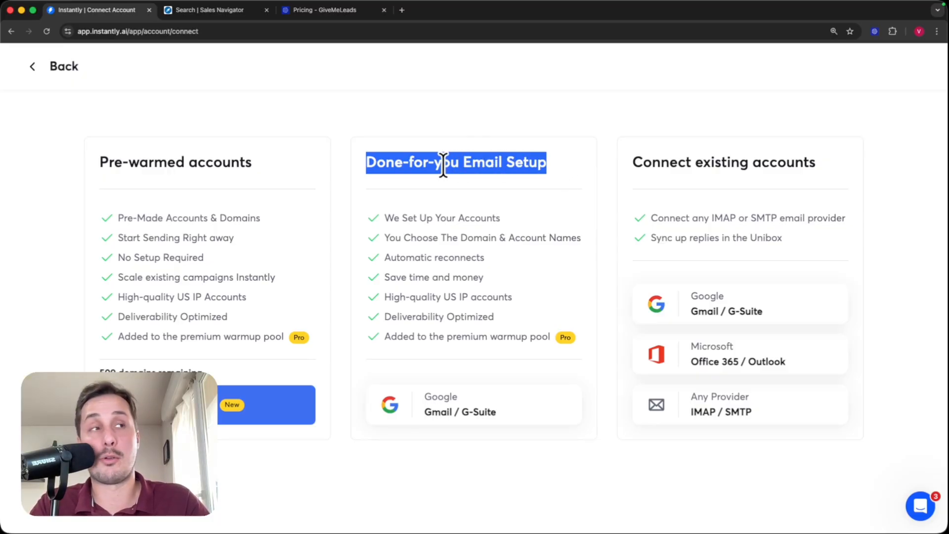
click(762, 214)
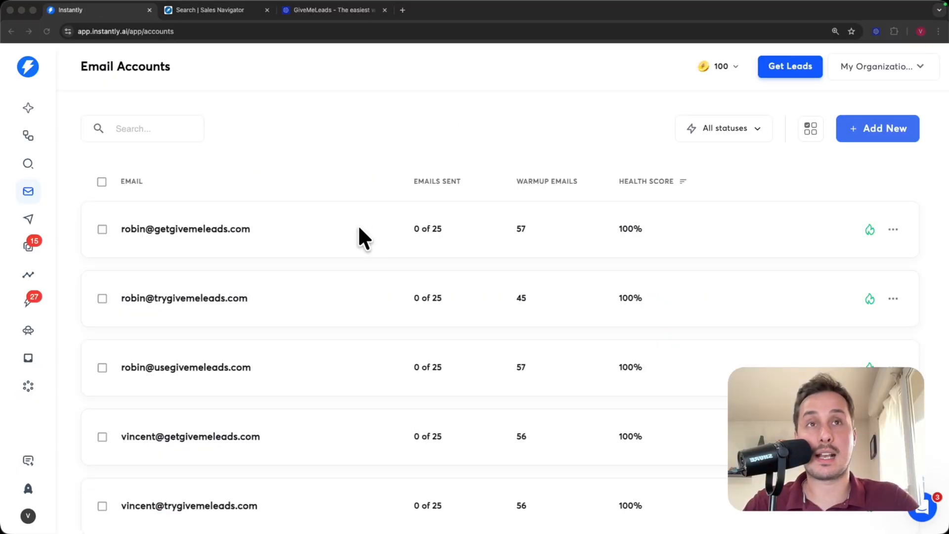
- Select all 9 email accounts with the header checkbox's Select all option
scroll(341, 218, down, 2)
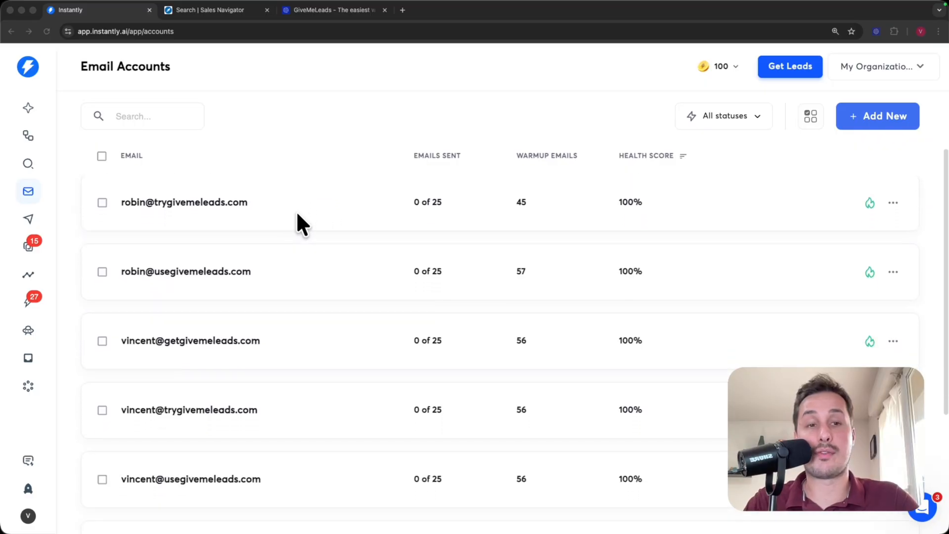
scroll(296, 222, down, 5)
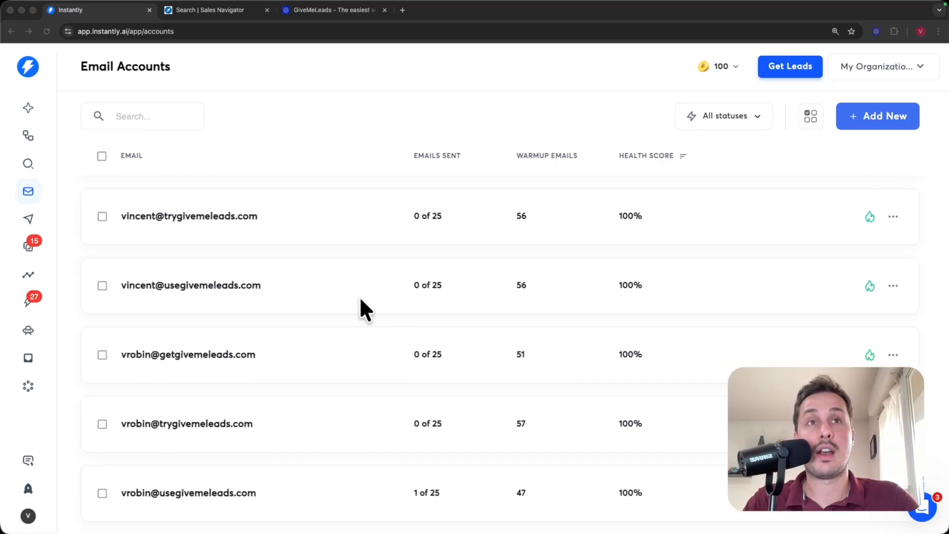
scroll(360, 297, up, 7)
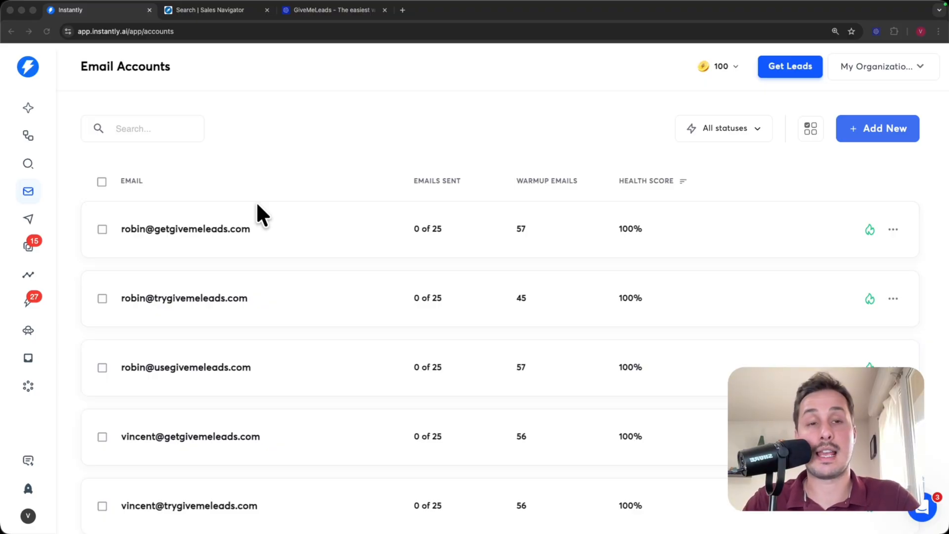
click(101, 181)
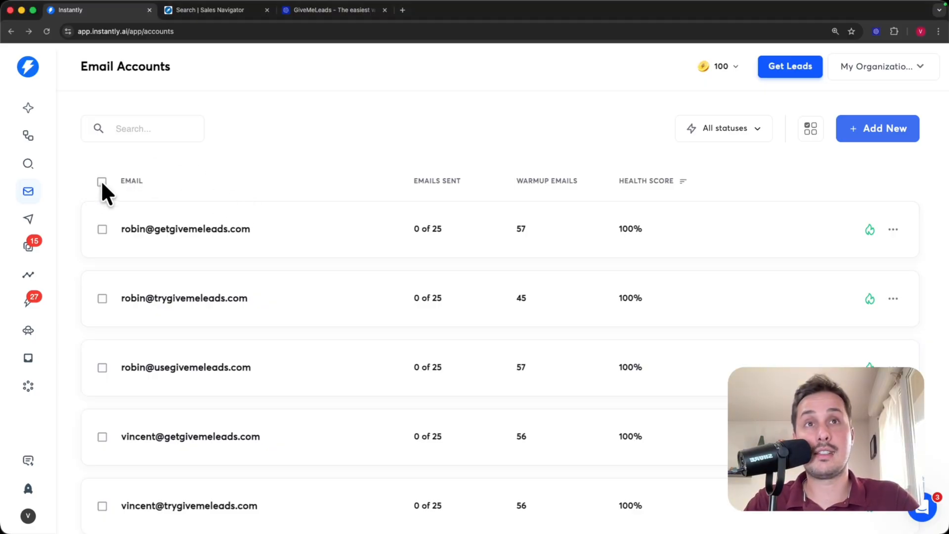
click(102, 182)
click(102, 182)
click(101, 182)
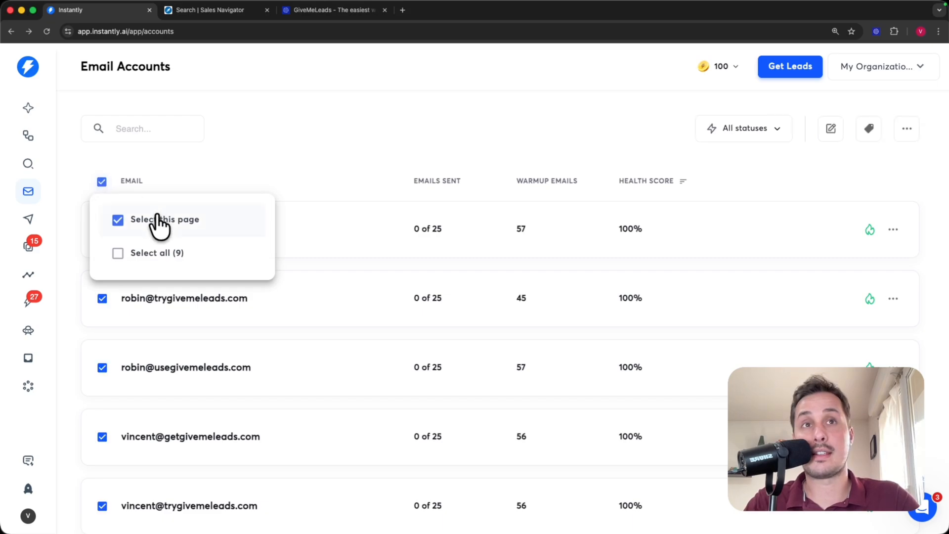
click(124, 253)
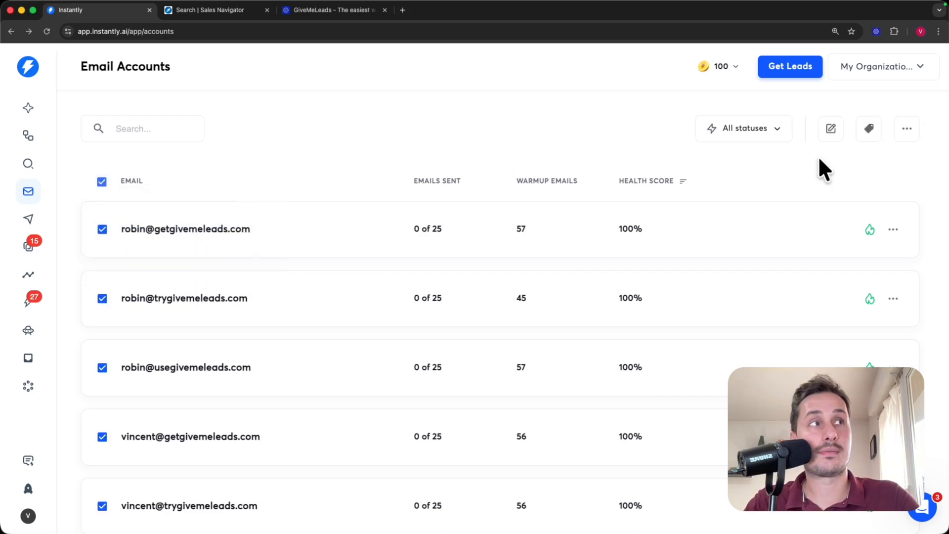
- Turn on warmup for all selected accounts through bulk actions, then re-check the page's accounts
click(907, 131)
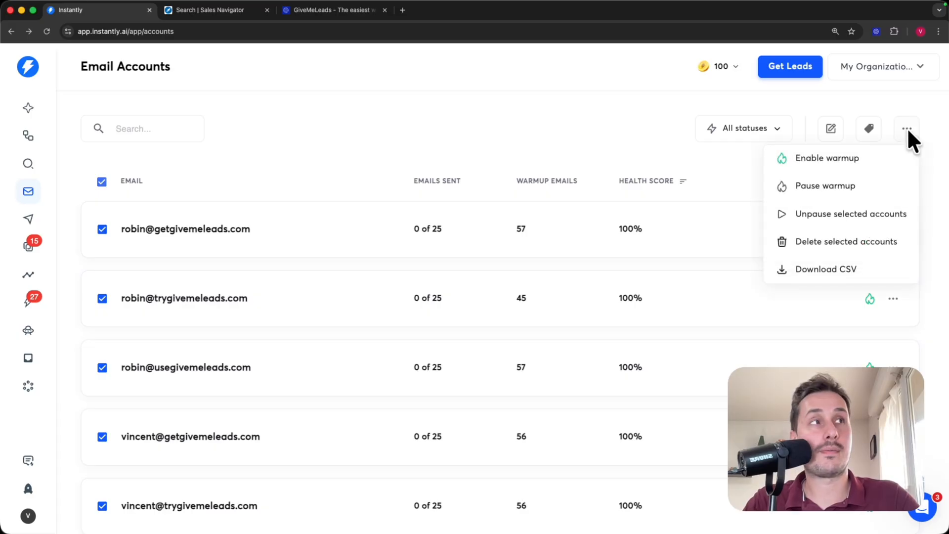
click(828, 159)
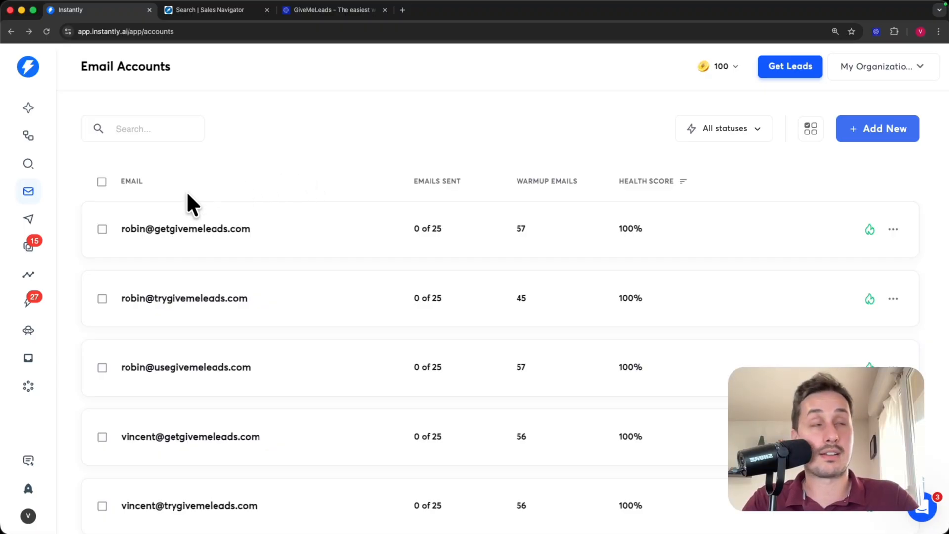
click(102, 181)
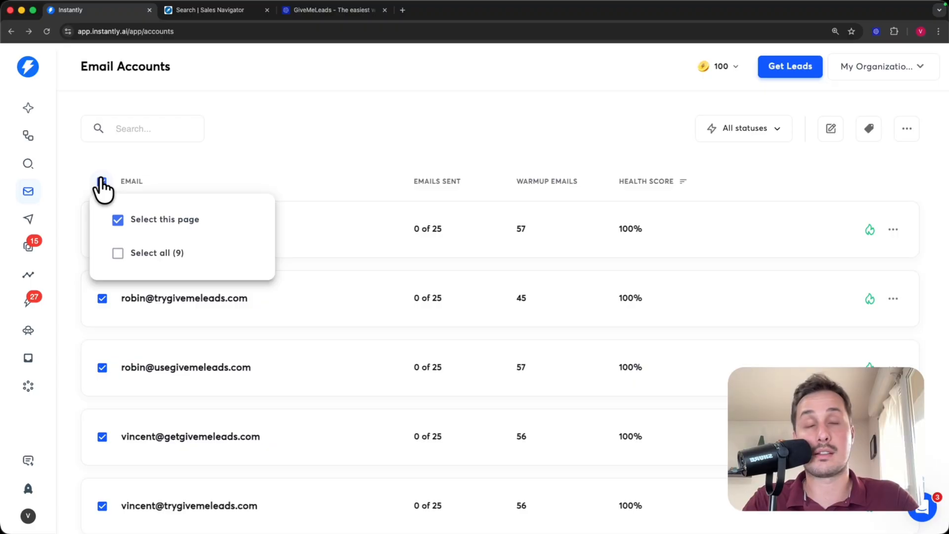
- Choose Select all (9) and open Bulk edit settings for the nine mailboxes
click(126, 253)
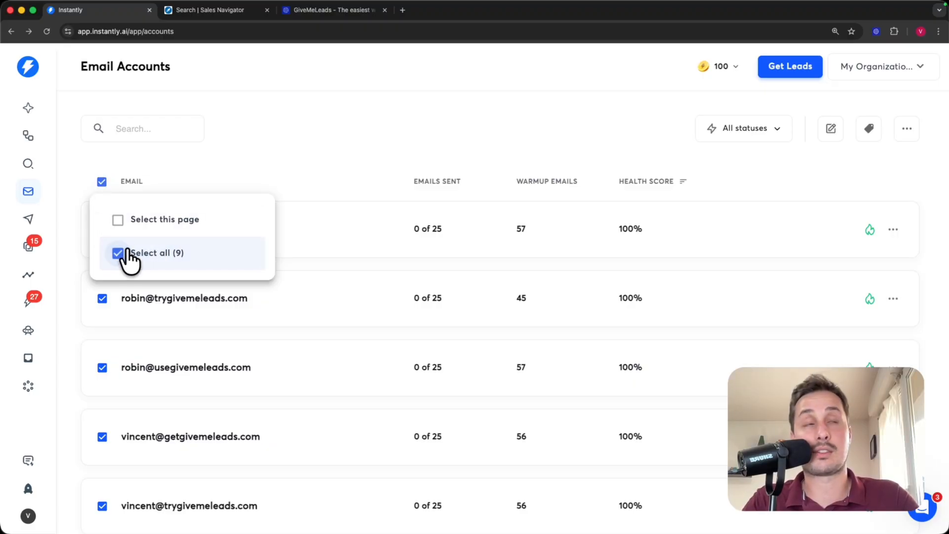
click(394, 168)
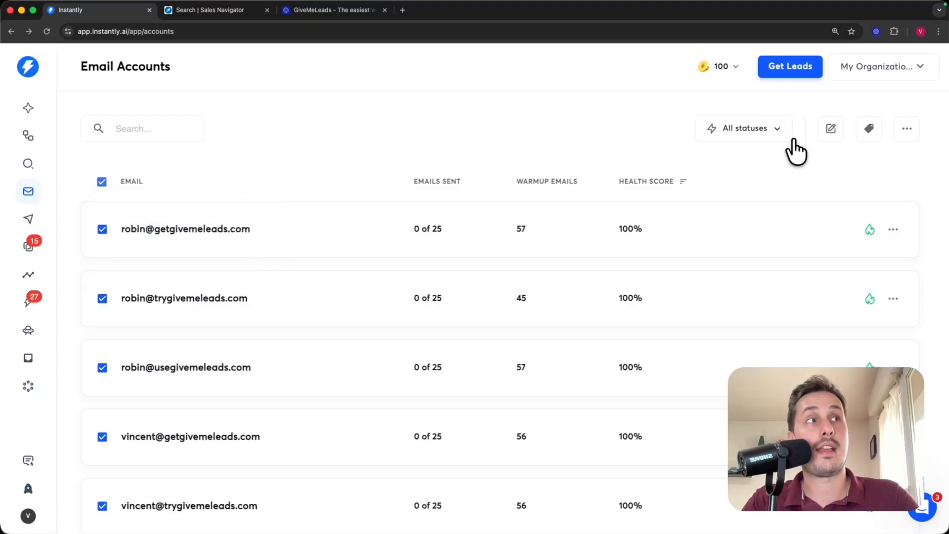
click(831, 129)
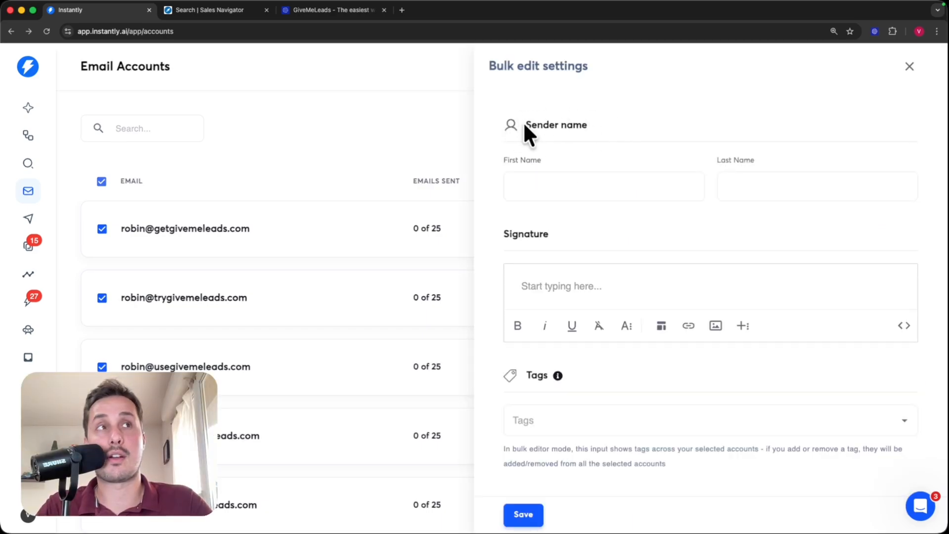
- Enter the sender's first and last name in the bulk edit name fields
click(546, 192)
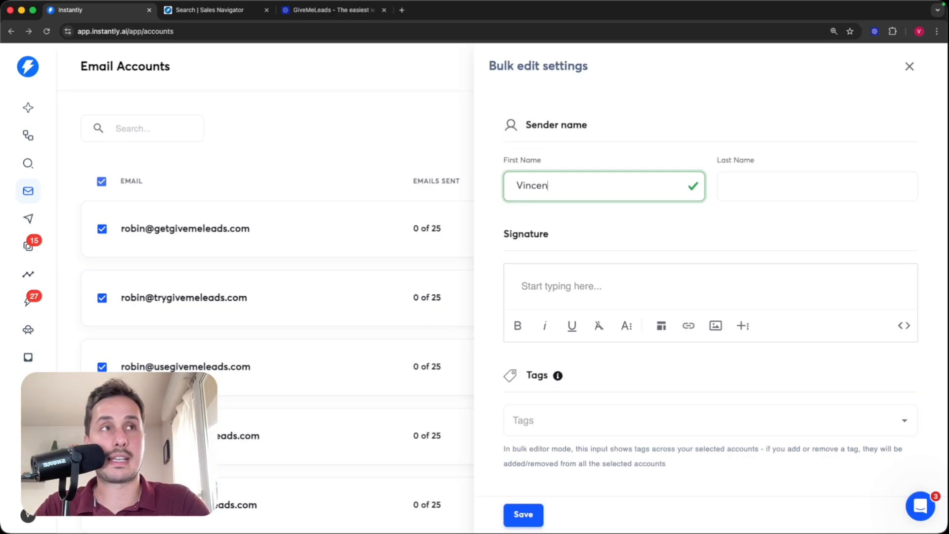
key(Tab)
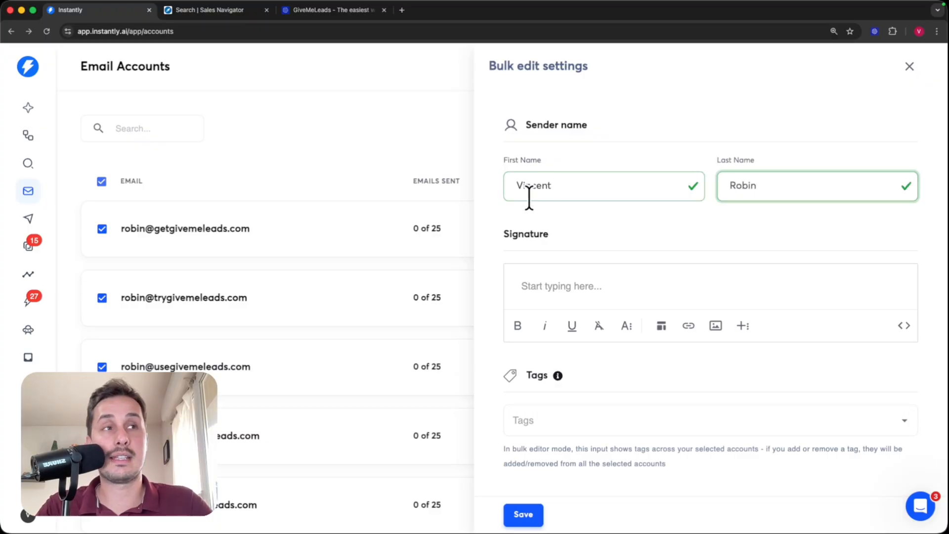
- Set the signature to '--' followed by a sign-off line from the sender at GiveMeLeads
click(555, 285)
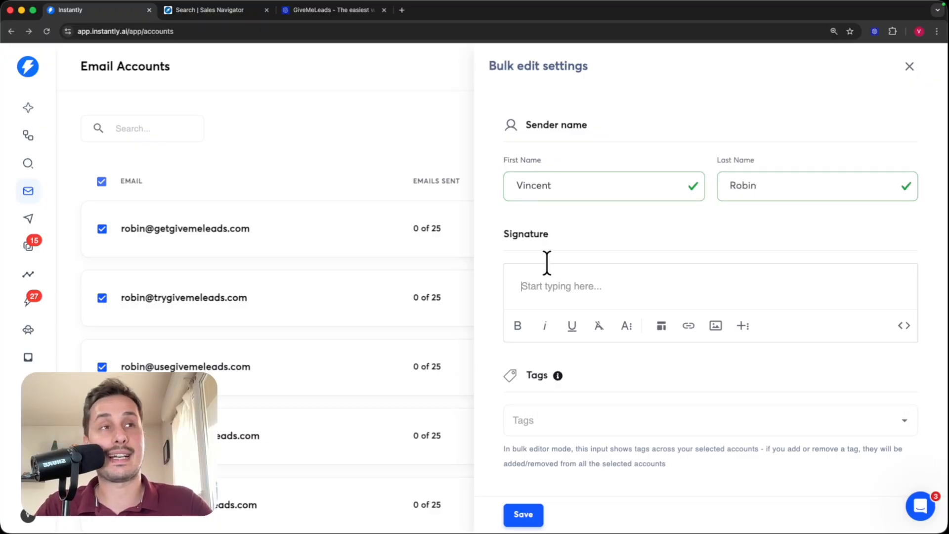
text(--)
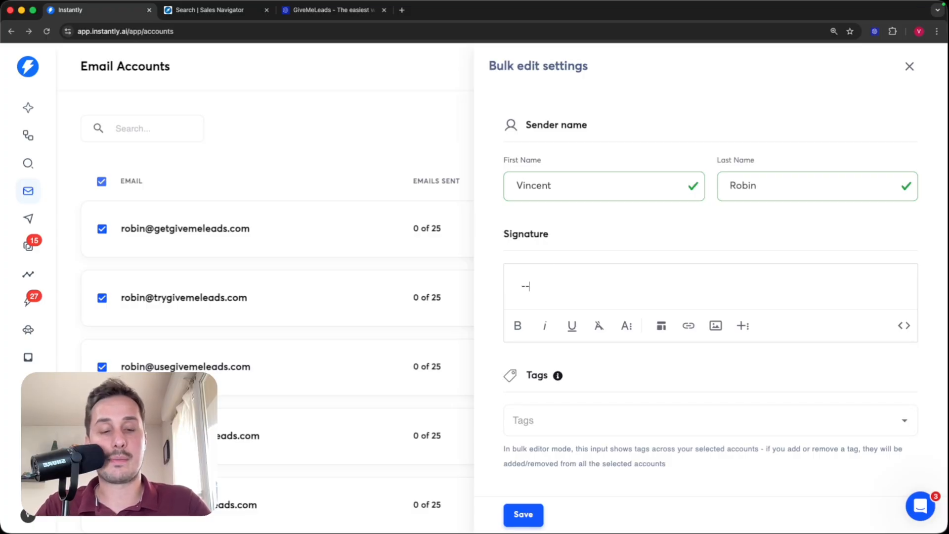
key(Return)
text(Vinc)
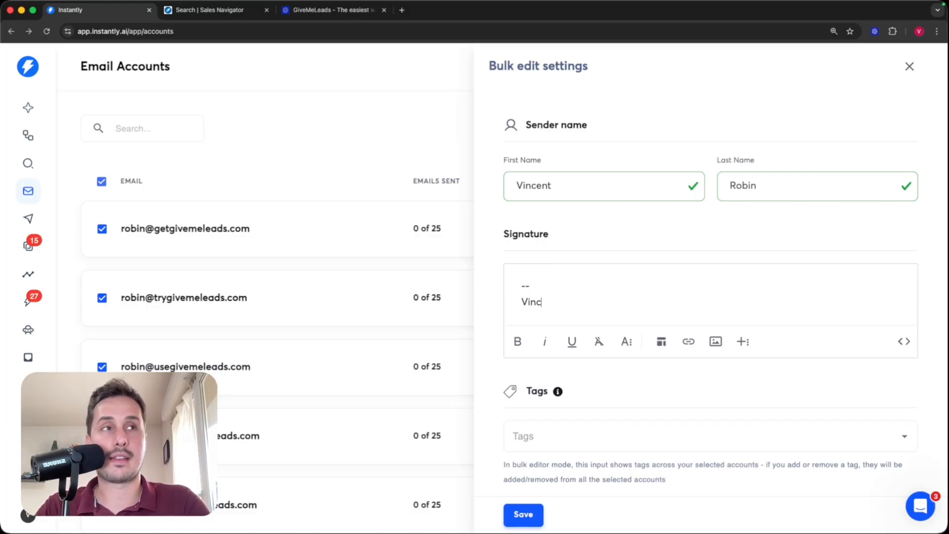
text(ent from )
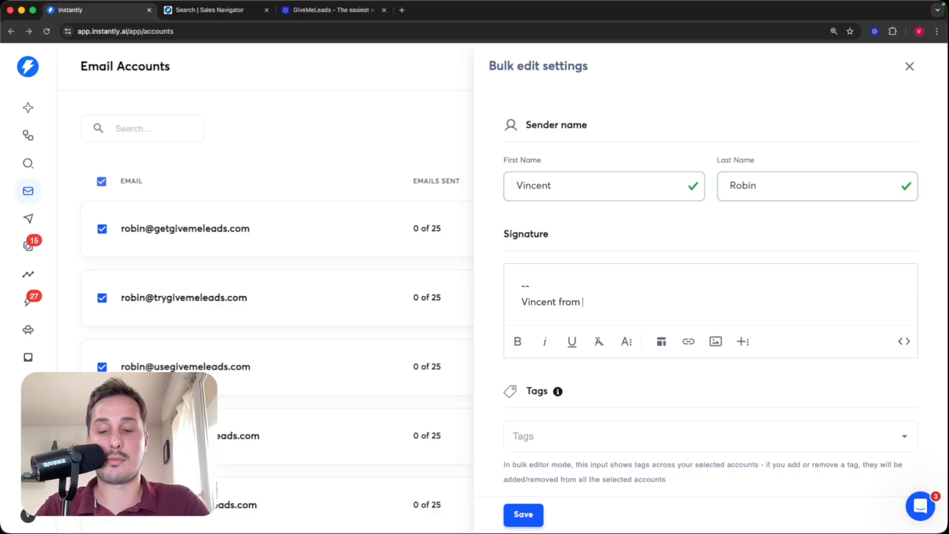
text(GiveMeLeads)
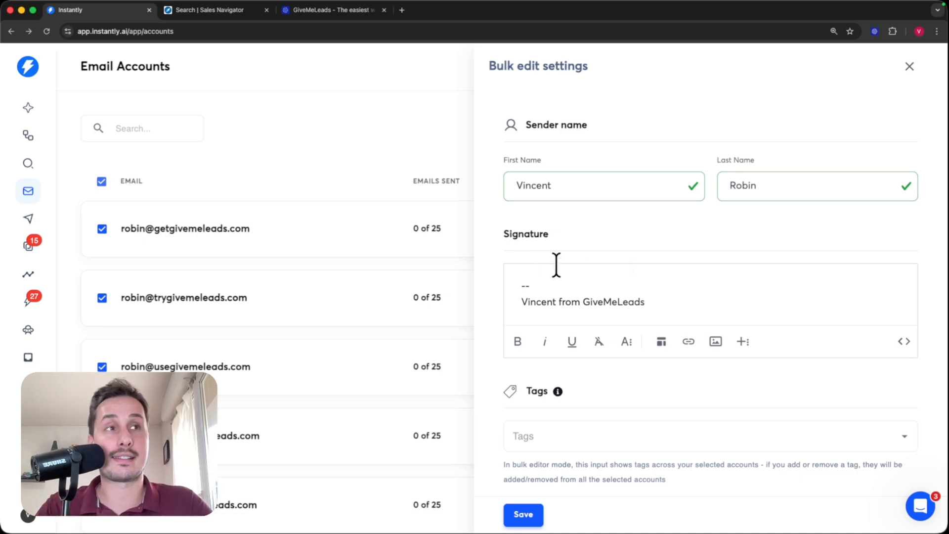
drag(517, 280, 634, 321)
click(696, 380)
scroll(696, 380, down, 3)
scroll(570, 200, down, 5)
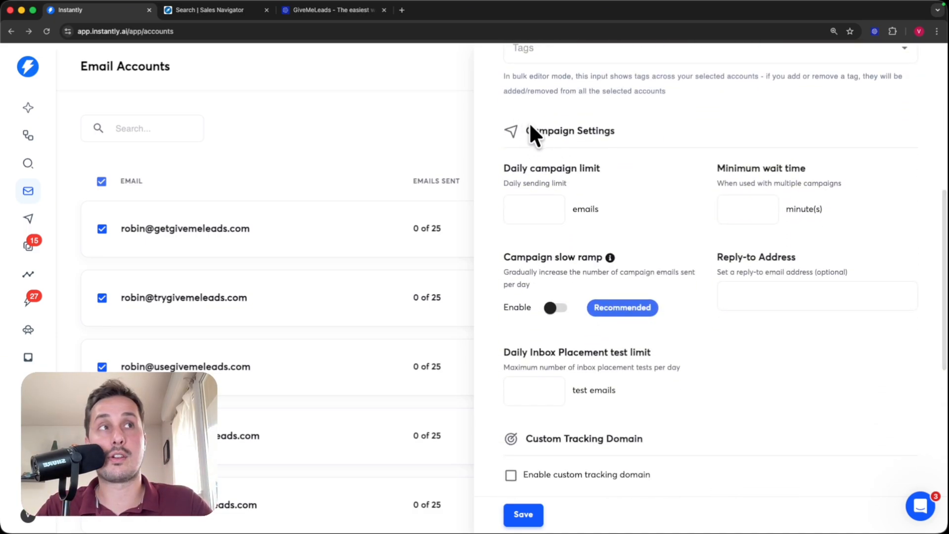
- Enter a daily campaign limit of 25 and a 5-minute minimum wait time
drag(528, 130, 639, 130)
click(653, 131)
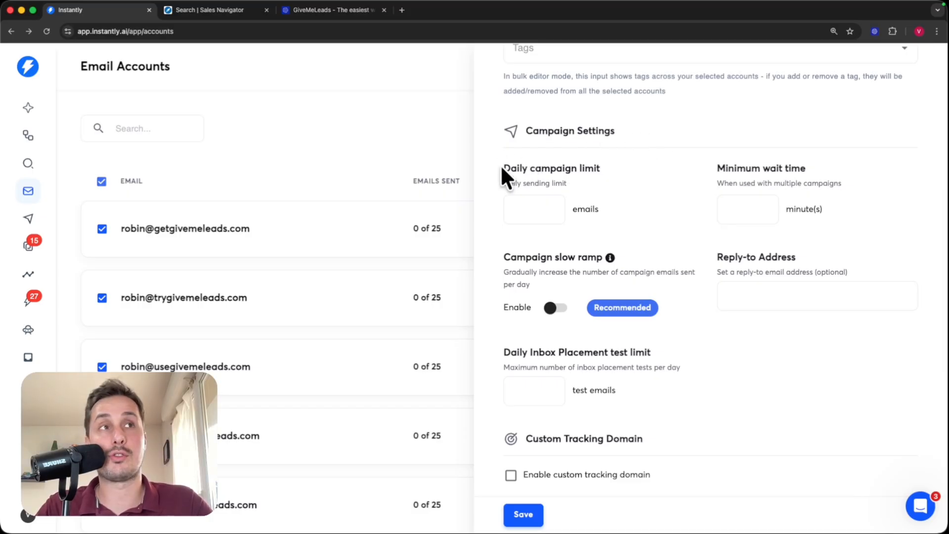
drag(500, 164, 613, 166)
click(630, 167)
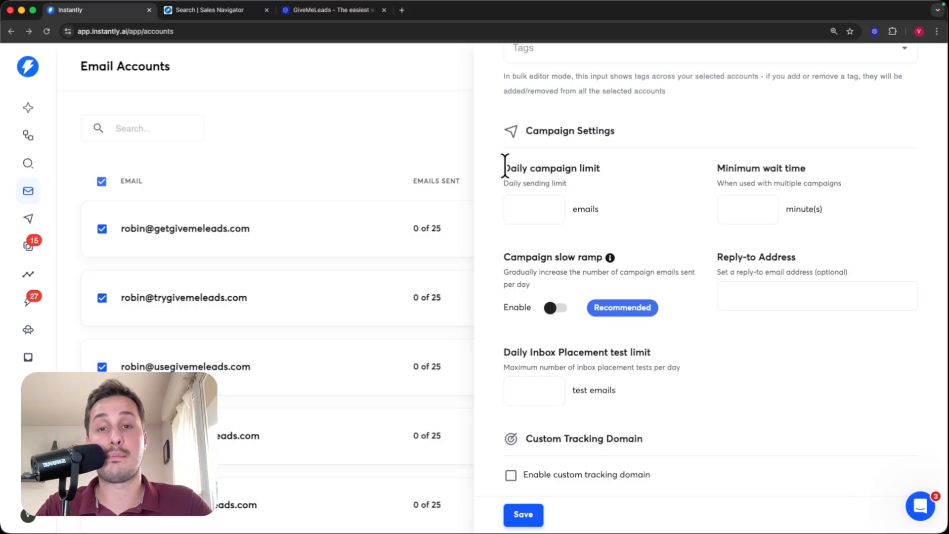
click(527, 209)
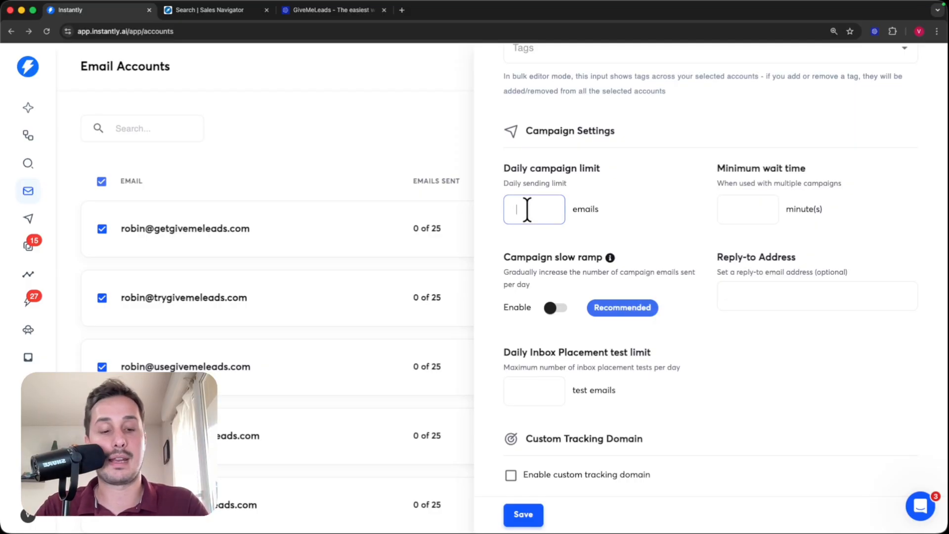
text(25)
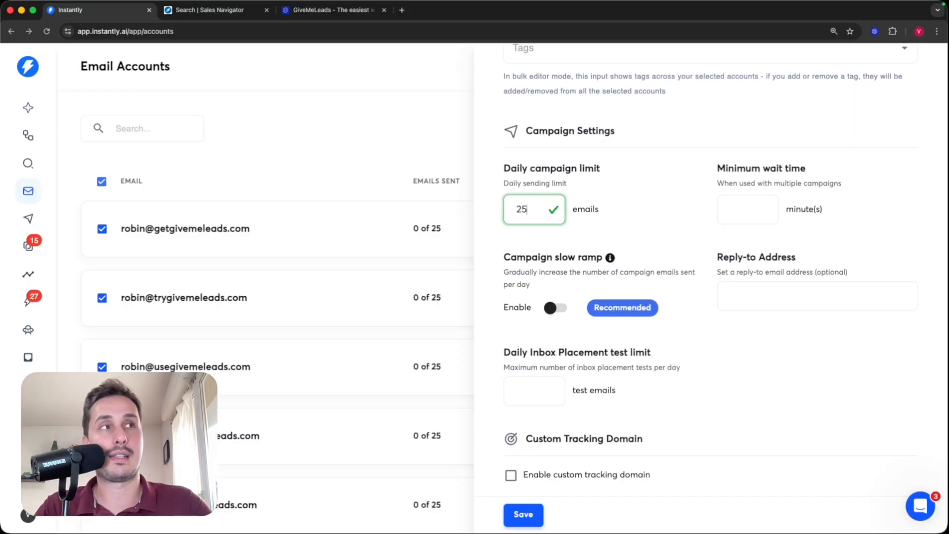
drag(718, 167, 819, 167)
click(769, 201)
text(5)
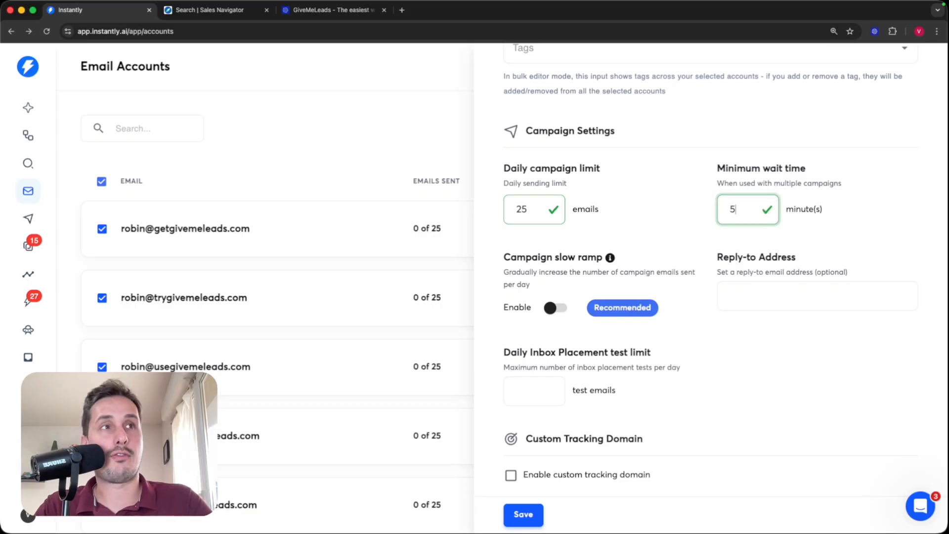
scroll(890, 233, down, 2)
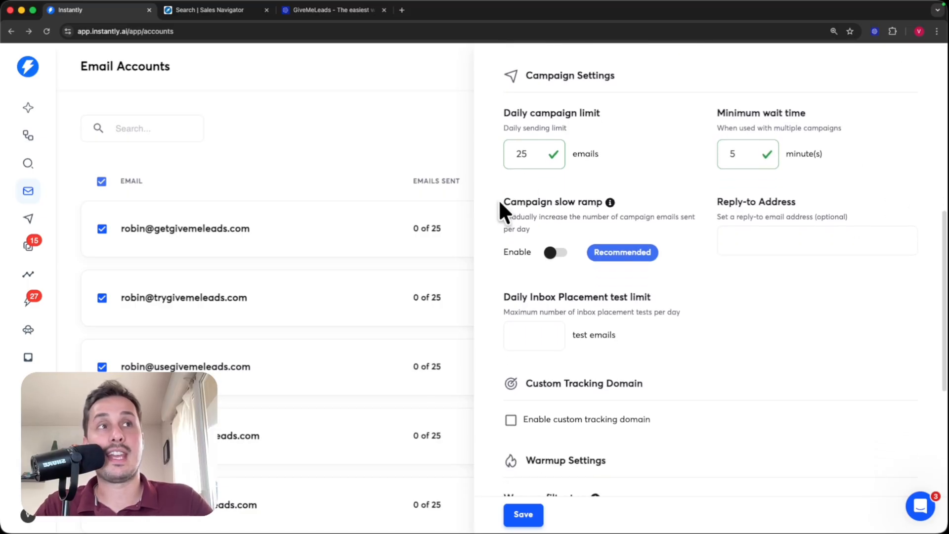
- Switch on Campaign slow ramp for all selected accounts
drag(503, 201, 615, 203)
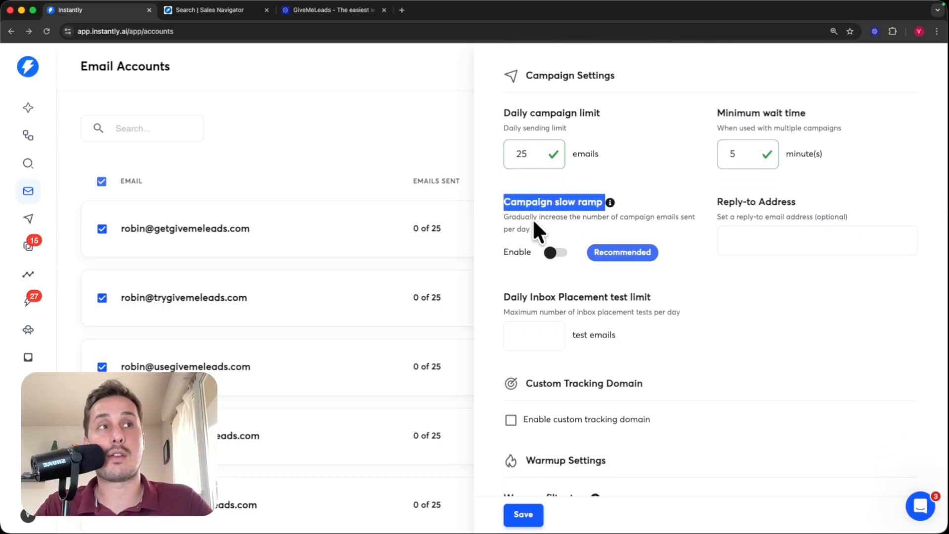
click(514, 220)
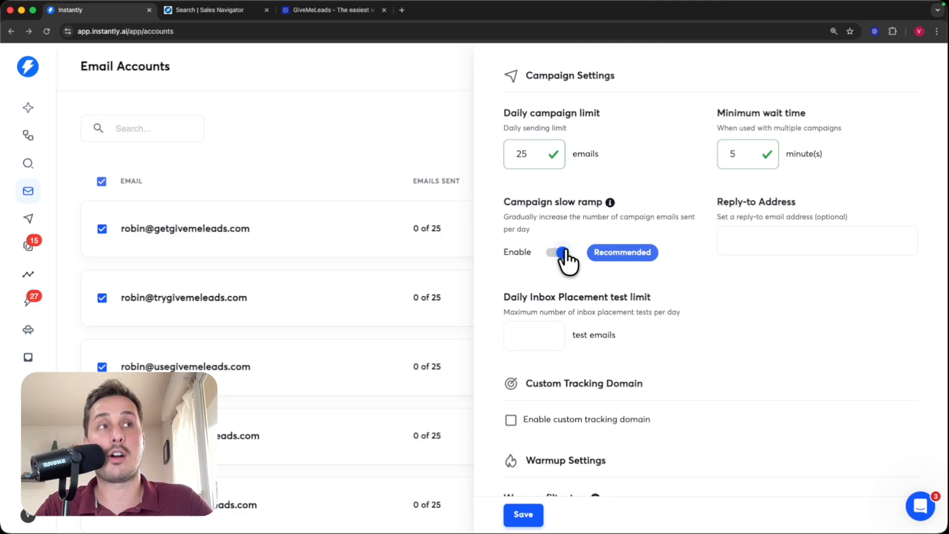
drag(503, 219, 554, 219)
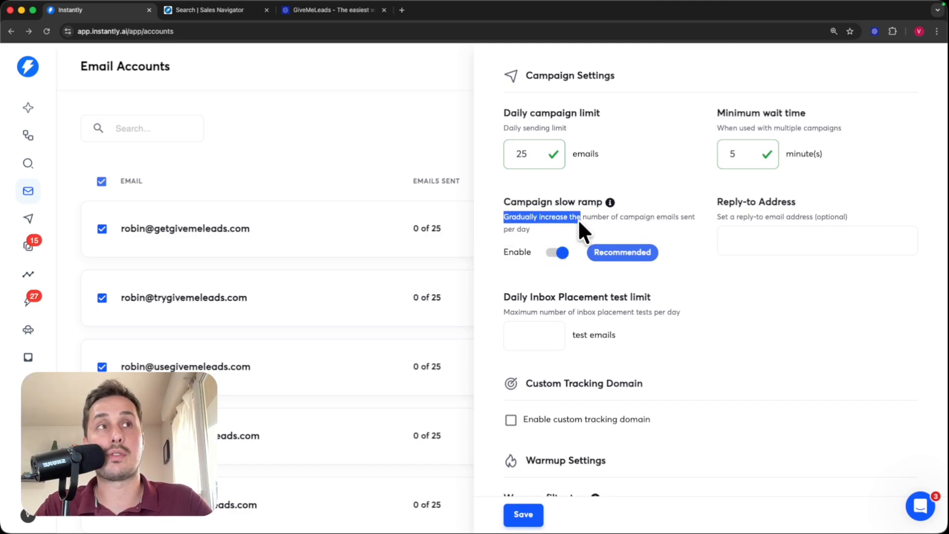
drag(619, 218, 684, 227)
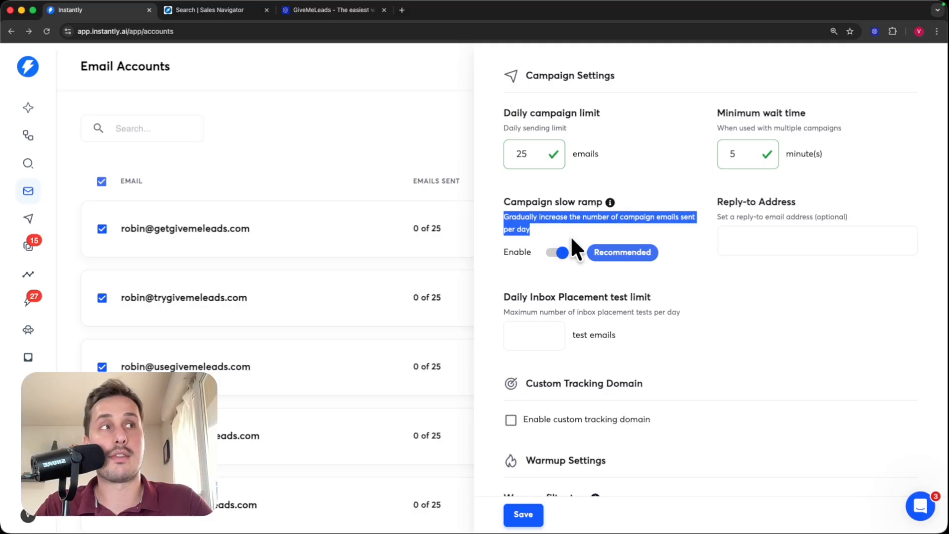
click(693, 249)
drag(717, 201, 796, 203)
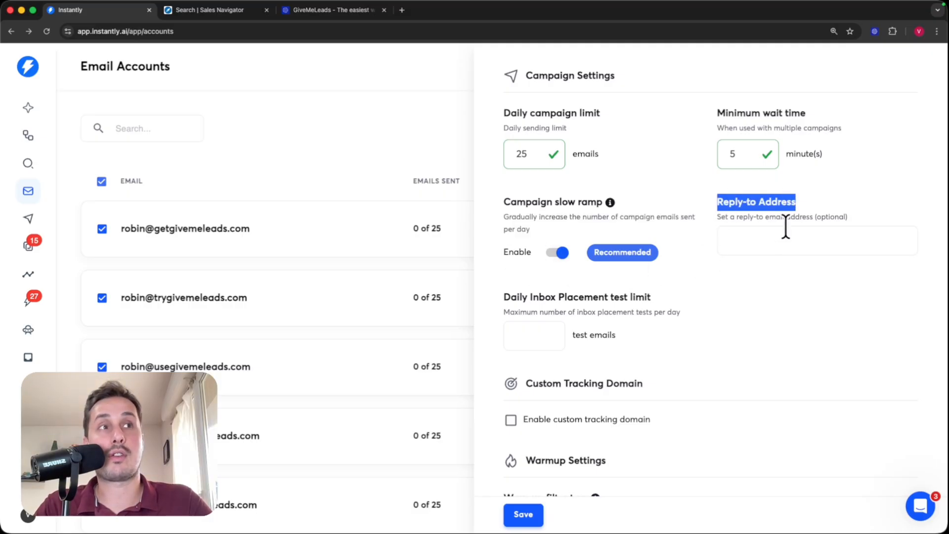
scroll(761, 259, down, 3)
scroll(708, 257, down, 2)
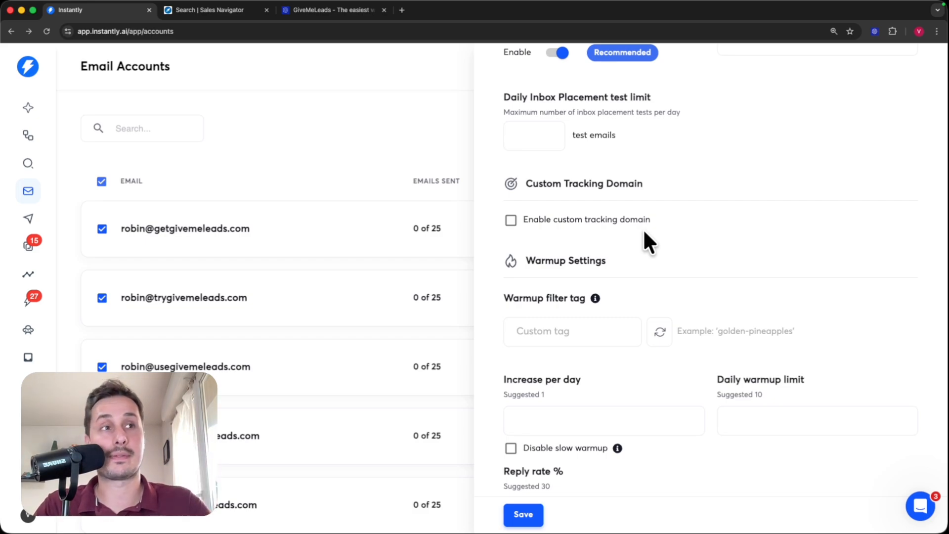
- Enter the warmup increase per day and set the daily warmup limit to 10
scroll(643, 230, down, 3)
scroll(599, 193, down, 1)
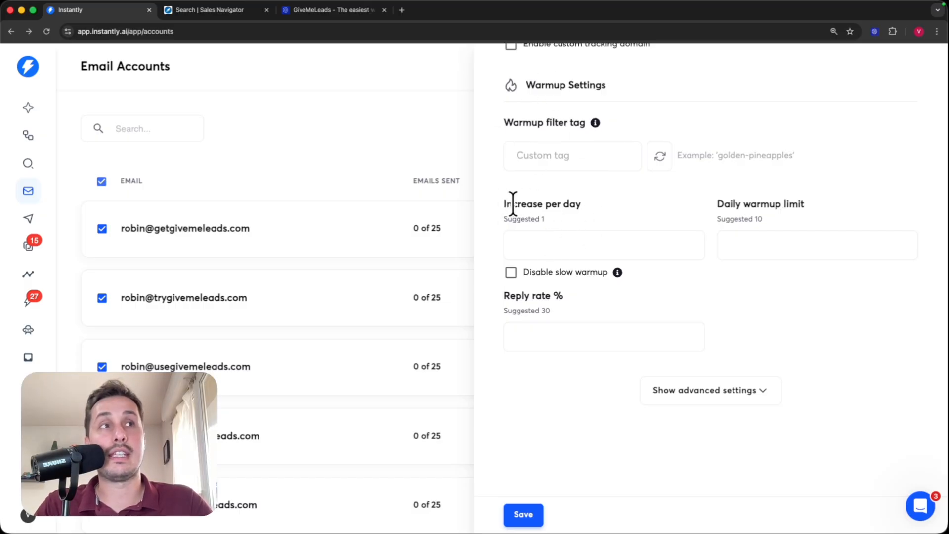
click(561, 245)
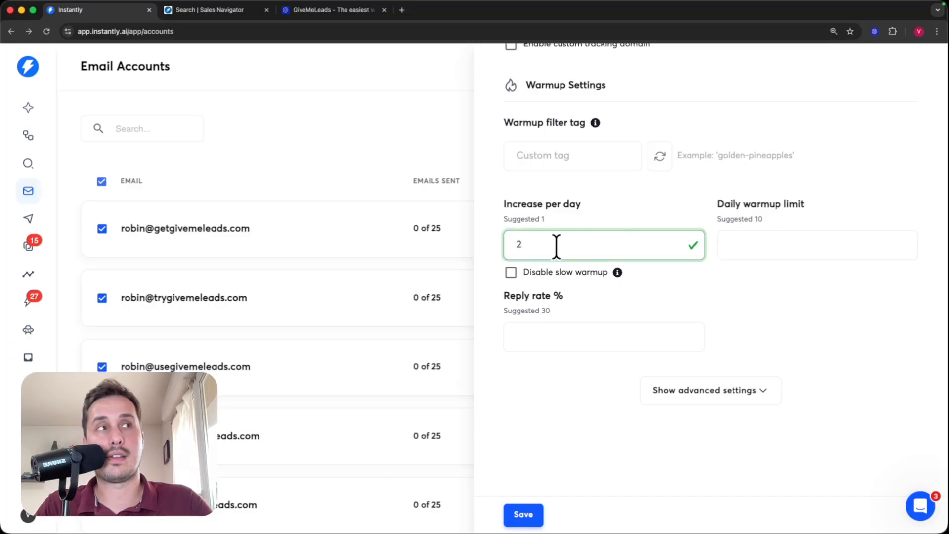
click(777, 235)
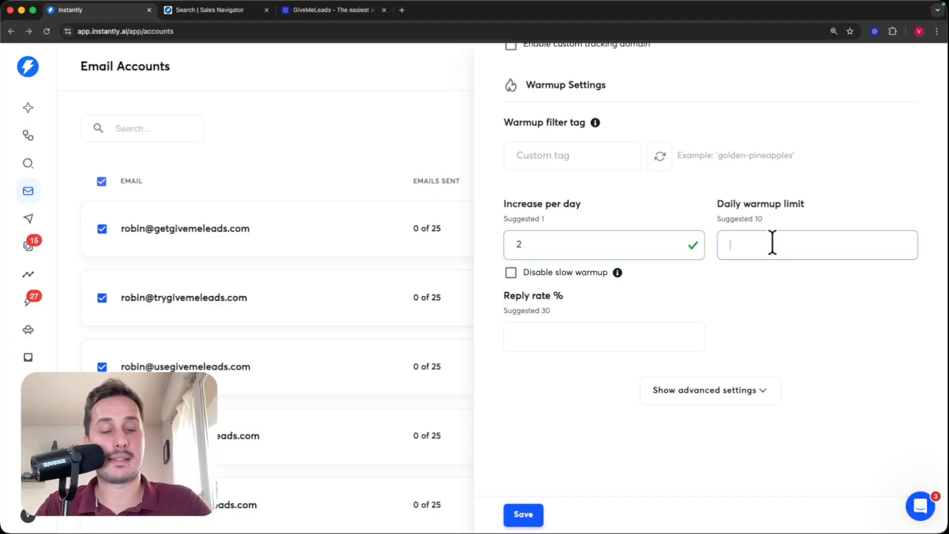
text(10)
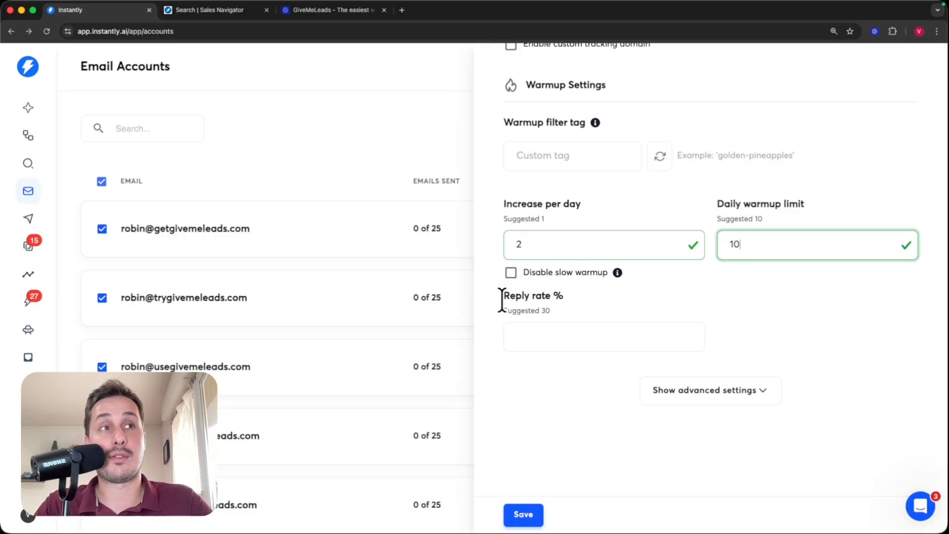
- Set the warmup reply rate to 50% and save the accounts' warmup settings
drag(502, 298, 585, 310)
click(567, 334)
text(50)
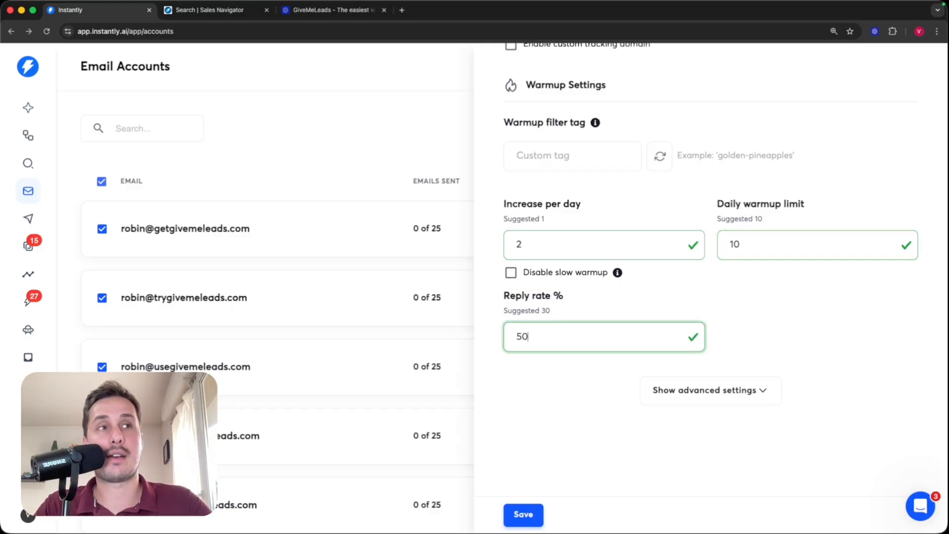
click(719, 319)
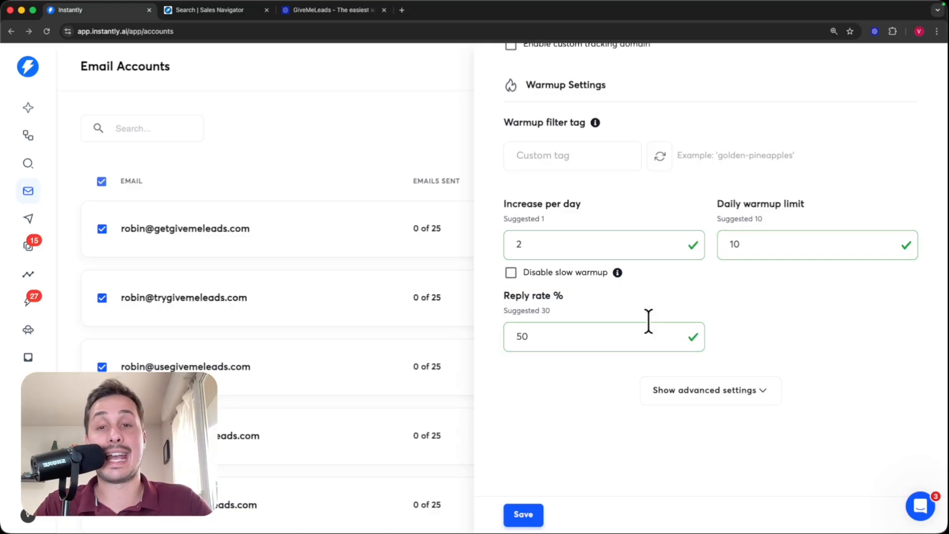
click(523, 515)
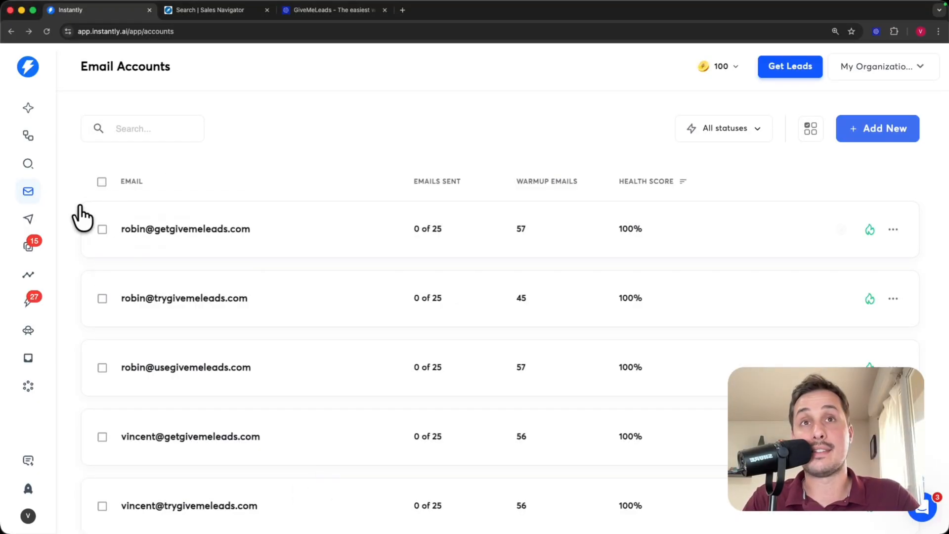
- Go to Campaigns and start adding a new campaign
click(30, 222)
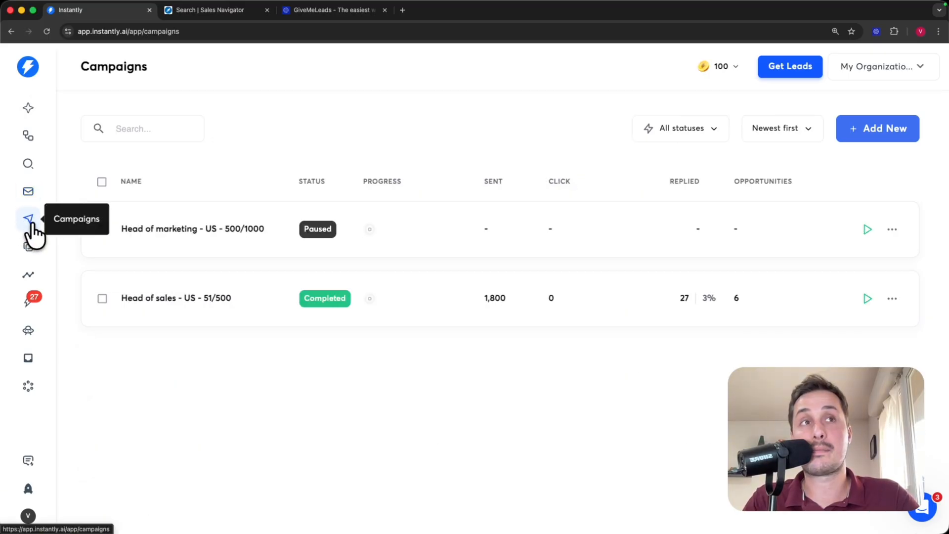
click(884, 129)
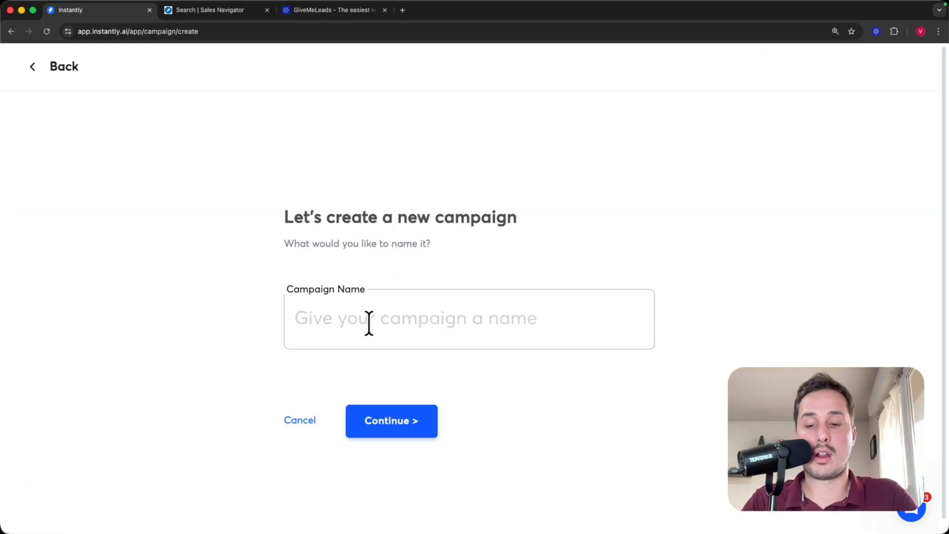
- Enter 'Founder - 501/1000 - New York' as the campaign name, correcting the stray letter
text(Founder -)
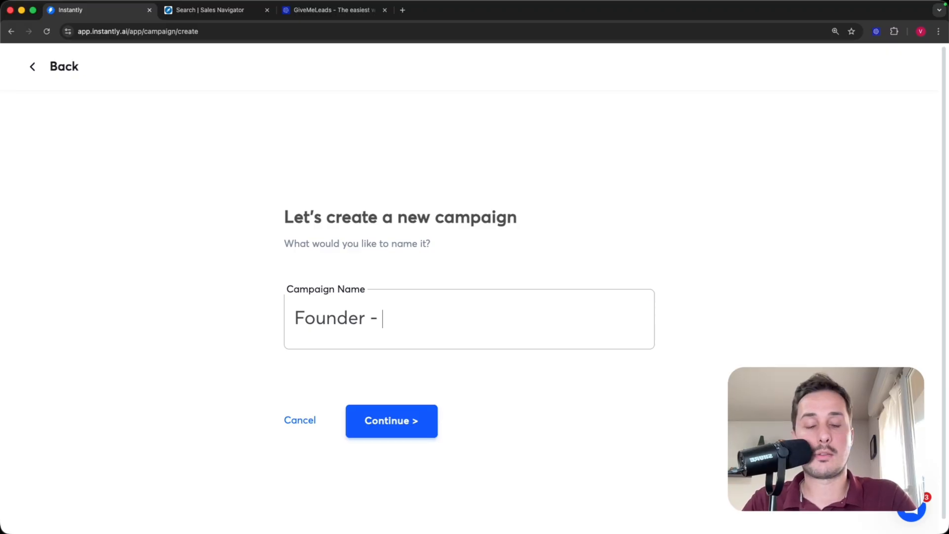
text(5)
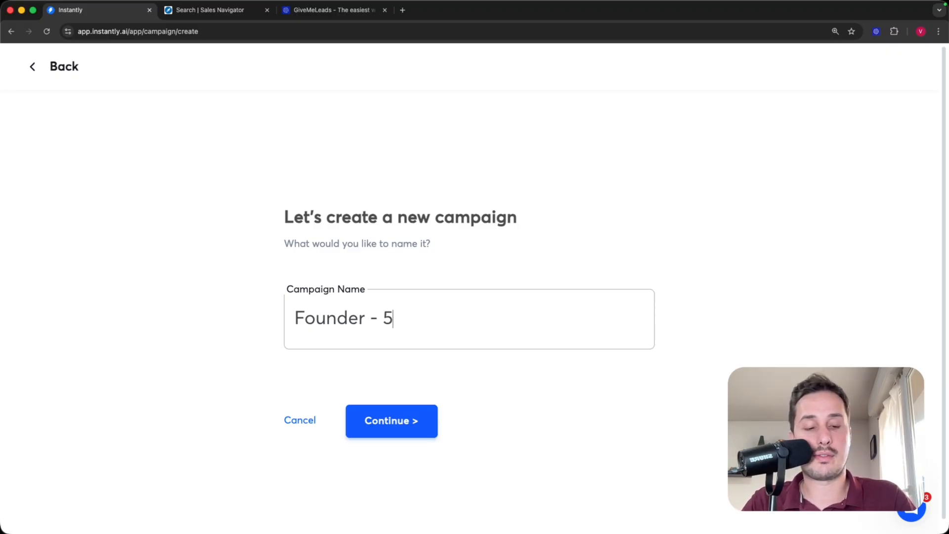
text(01/1000)
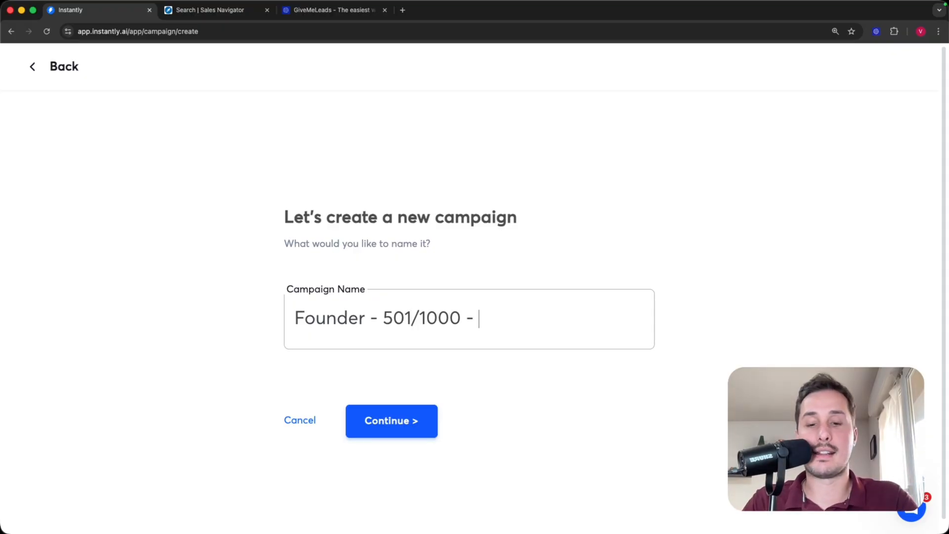
text( - )
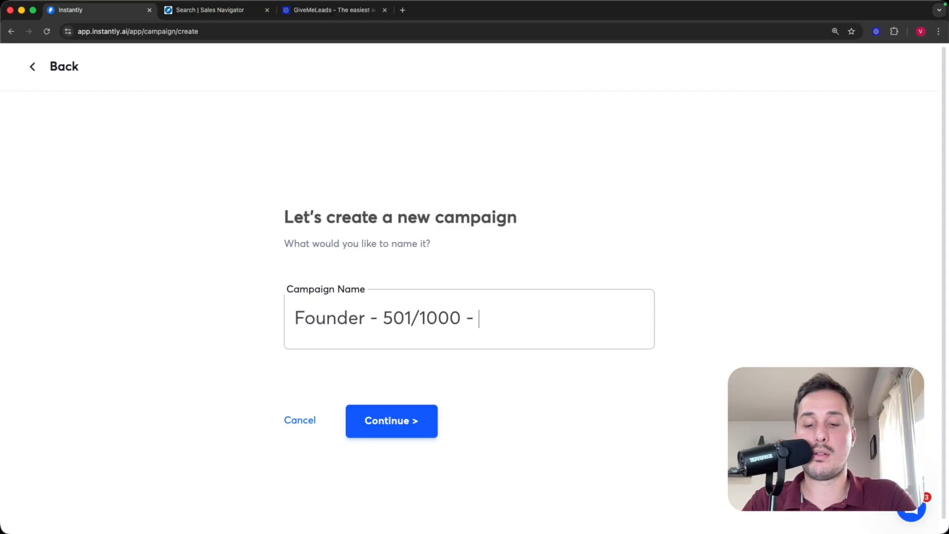
text(U)
key(BackSpace)
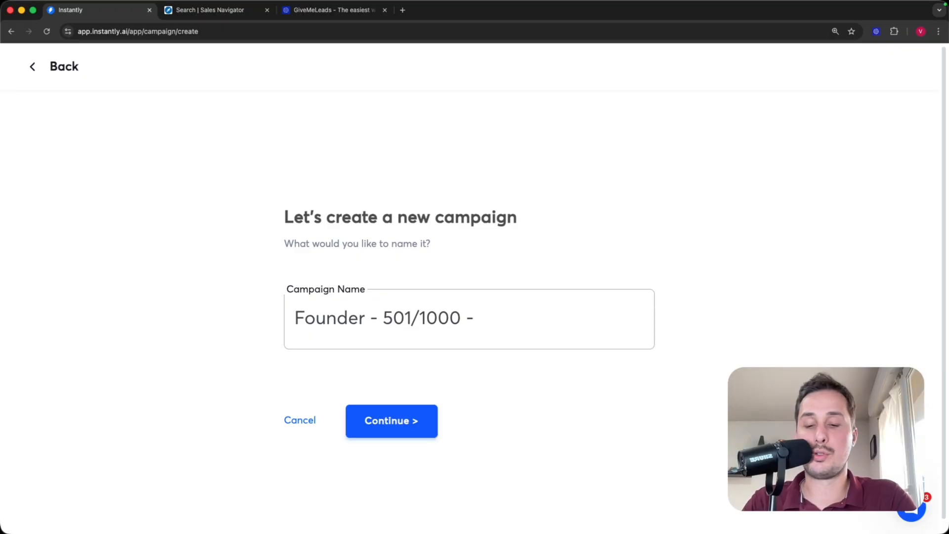
text(New York)
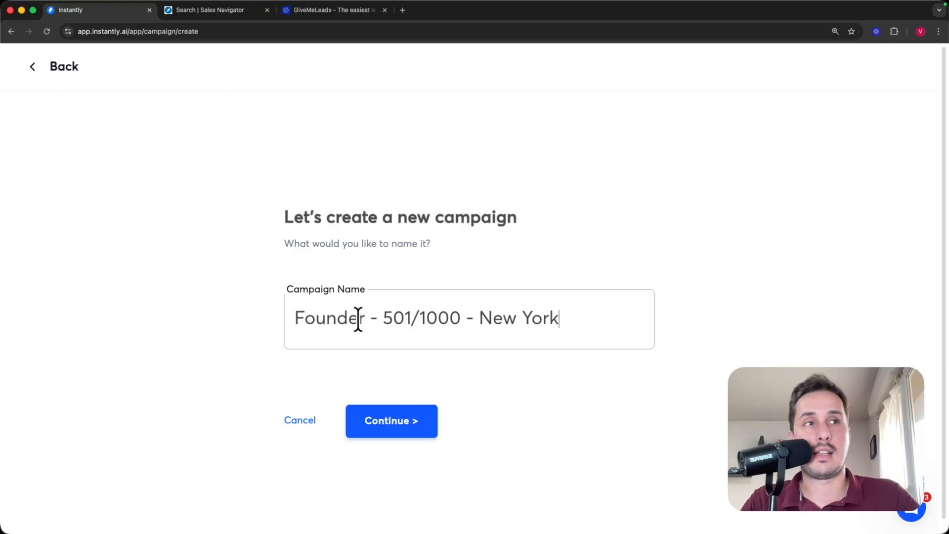
- Create the campaign, bring up its Add Leads options, and return to the Sales Navigator tab
click(389, 428)
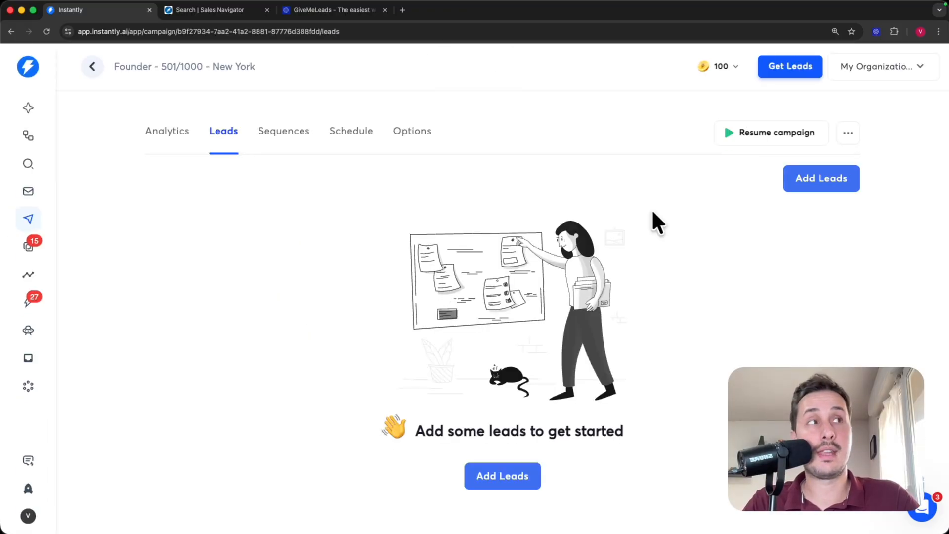
click(833, 182)
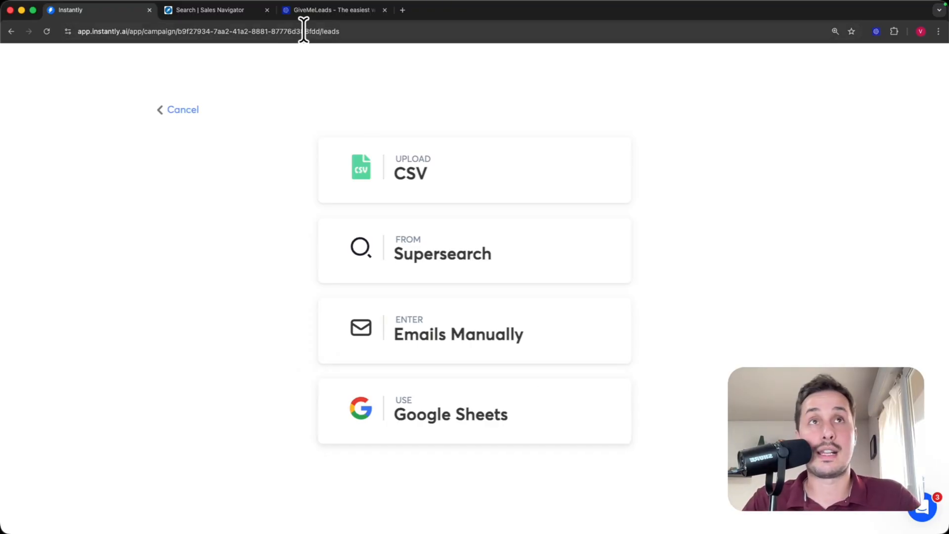
click(217, 11)
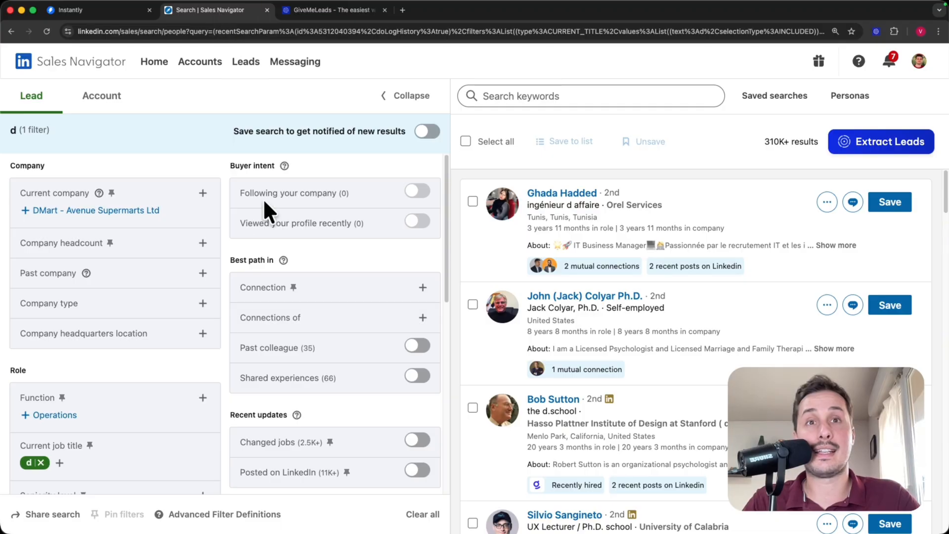
- Replace the leftover job title filter with Current job title "Founder"
click(41, 463)
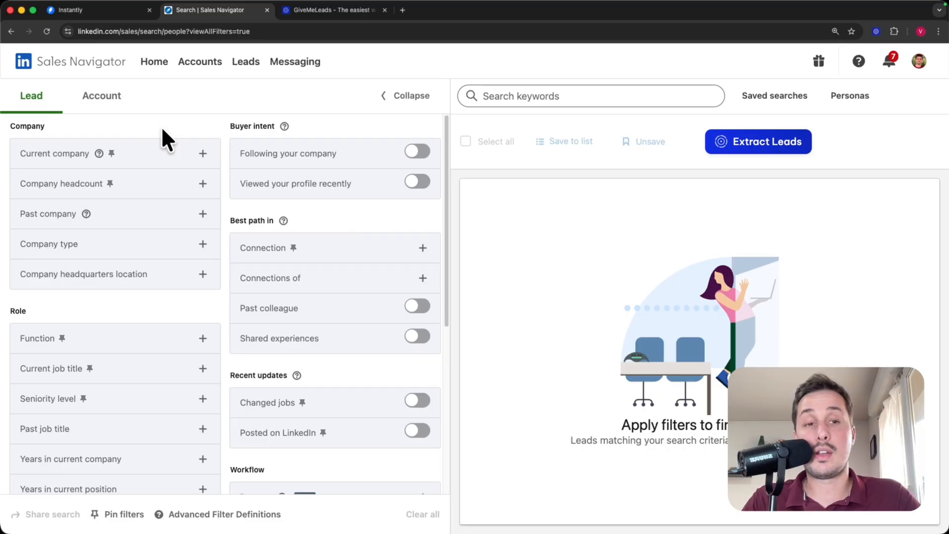
scroll(57, 204, down, 6)
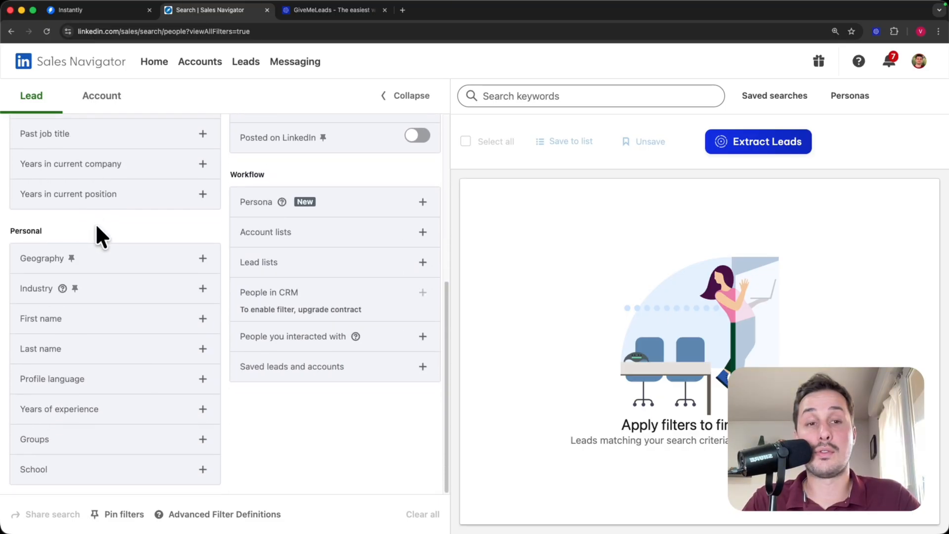
scroll(145, 336, up, 6)
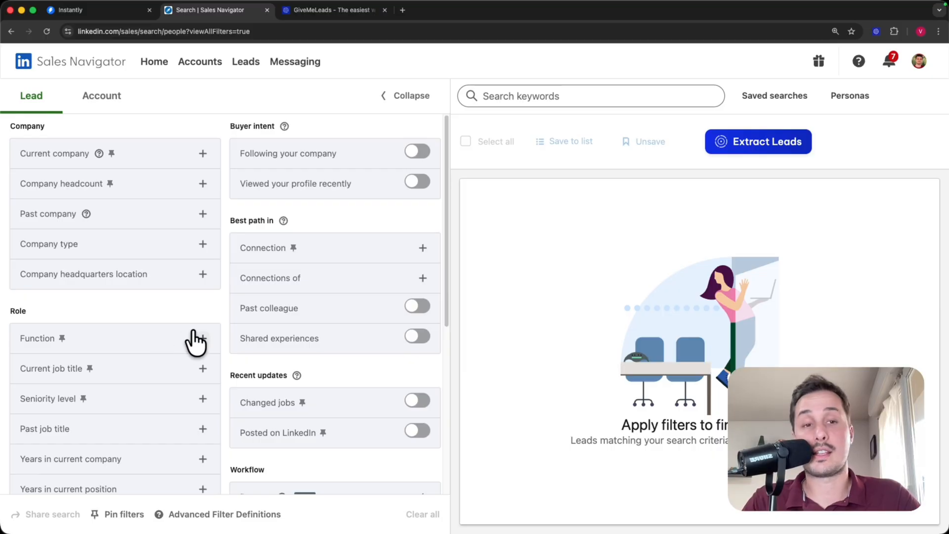
scroll(156, 287, down, 1)
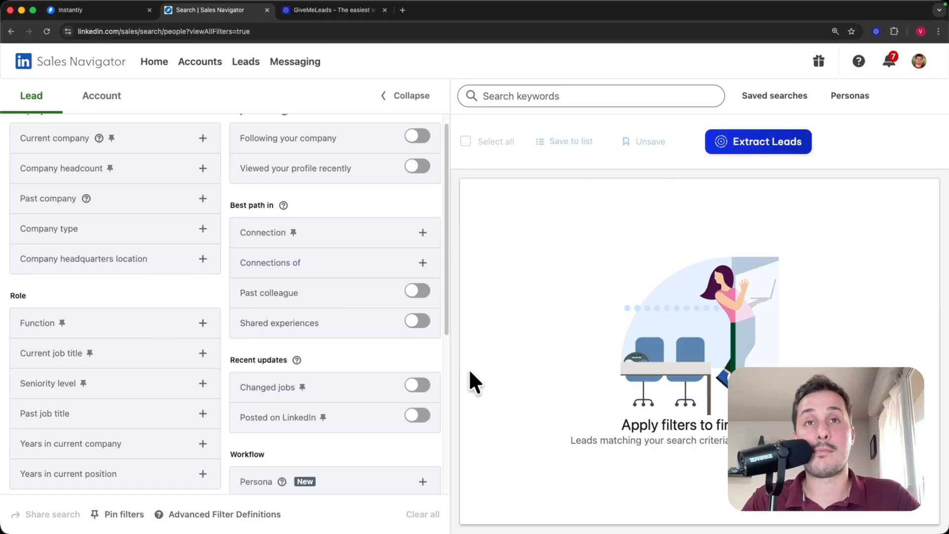
click(203, 353)
text("Founde)
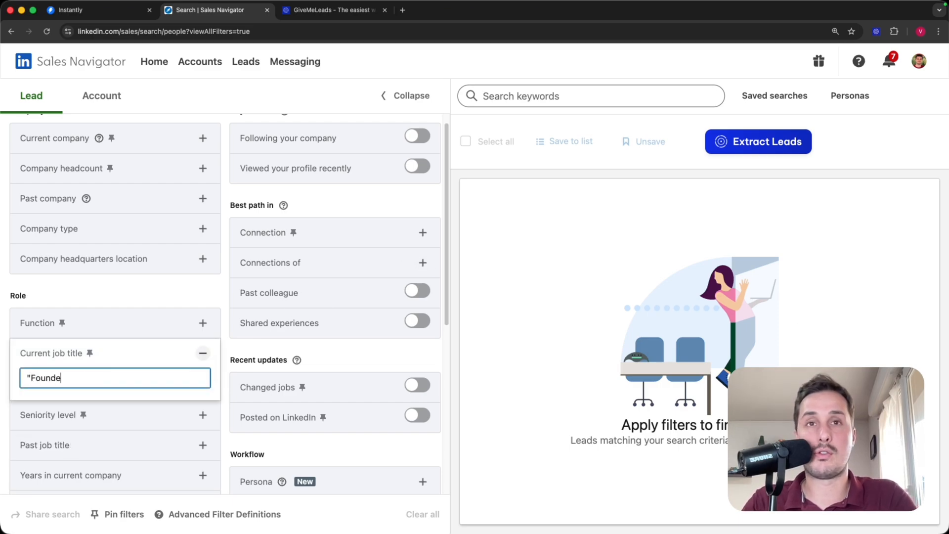
text(r")
key(Return)
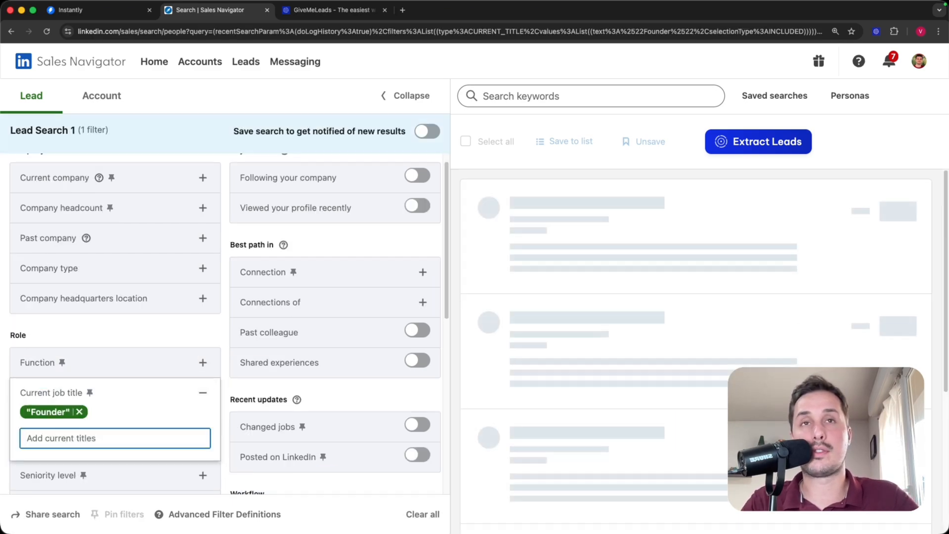
- Limit company headcount to 501-1000 employees
click(201, 207)
scroll(59, 299, down, 1)
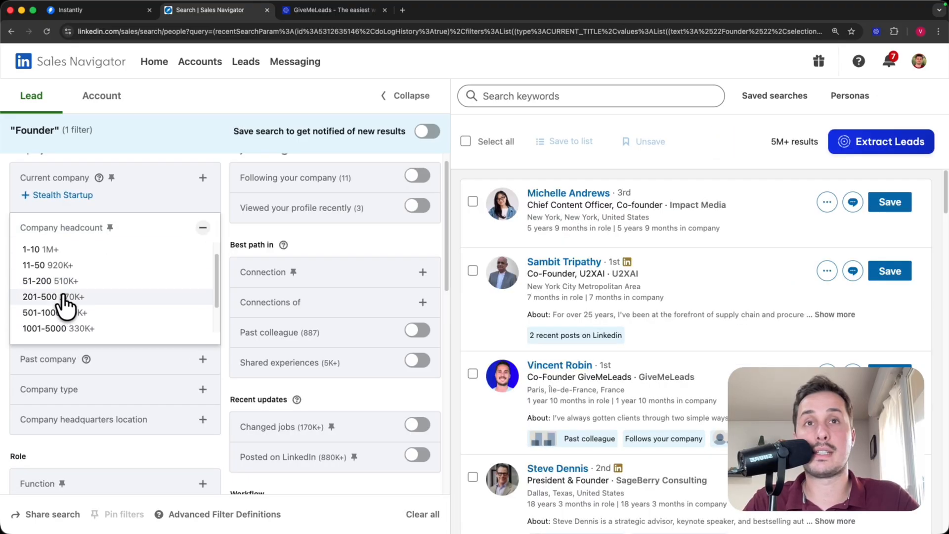
click(54, 312)
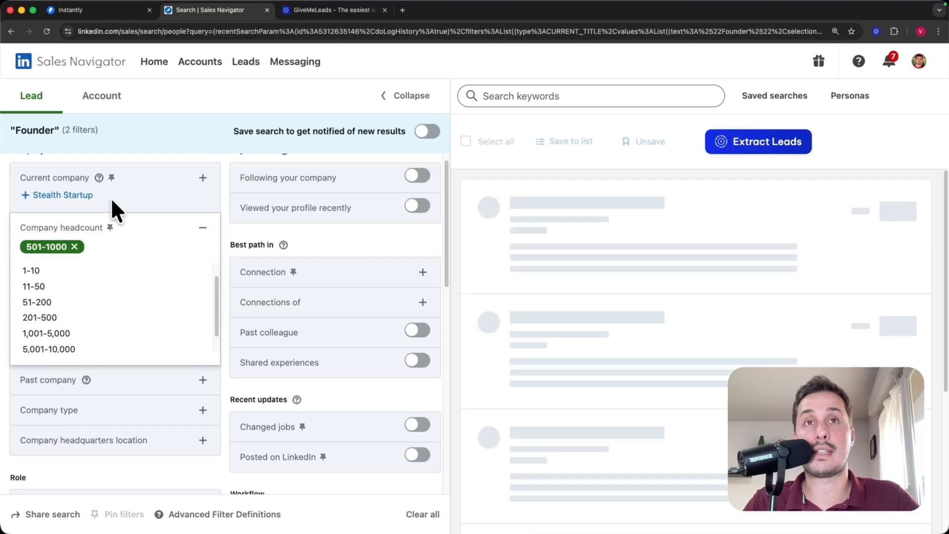
click(147, 158)
- Include the New York City Metropolitan Area as the geography filter
scroll(166, 339, down, 8)
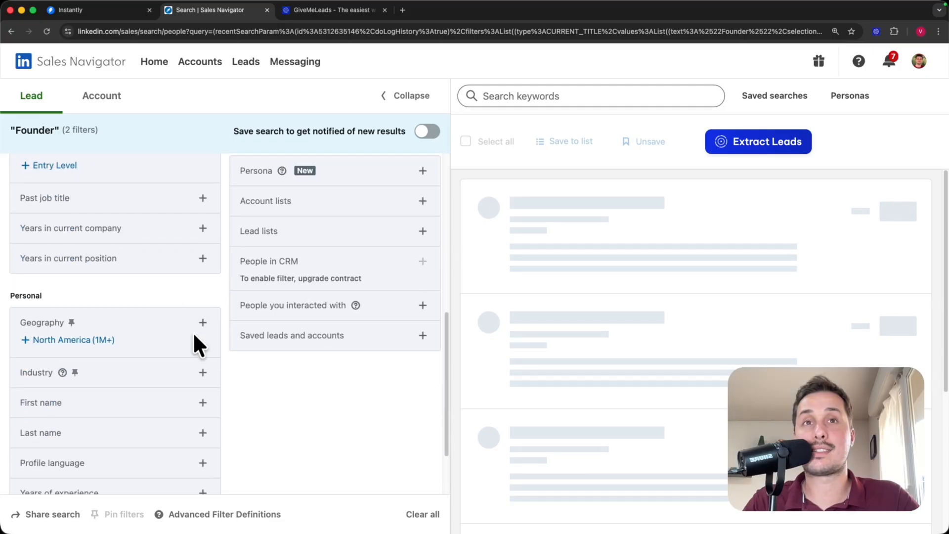
scroll(203, 326, down, 1)
click(201, 286)
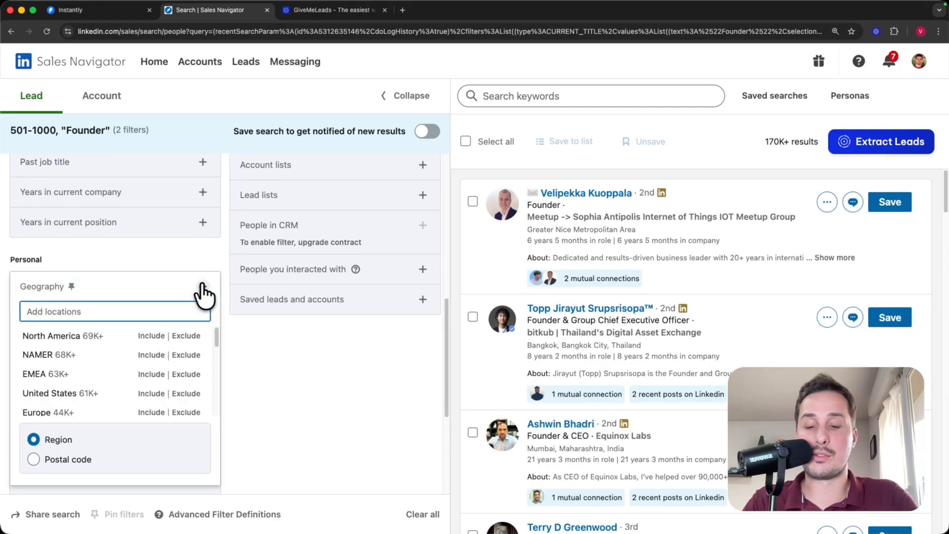
text(new)
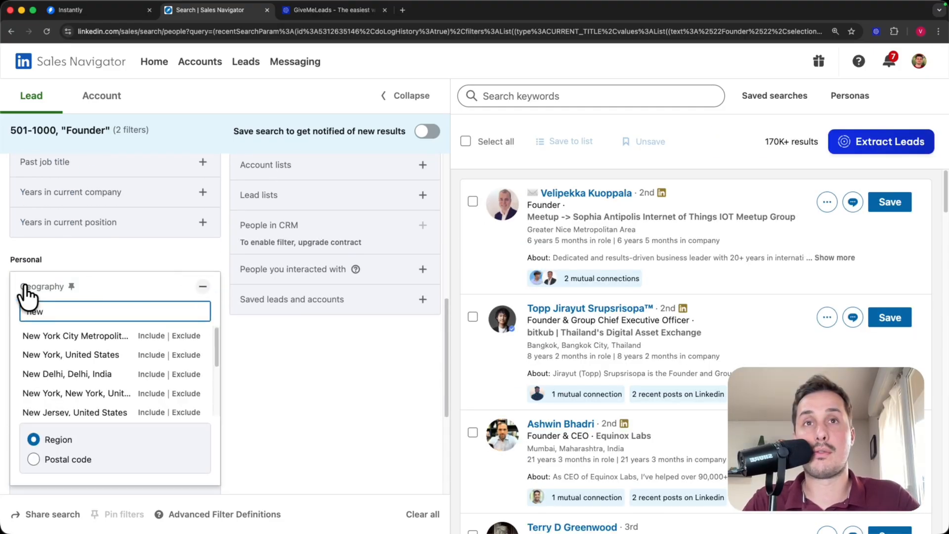
text( york)
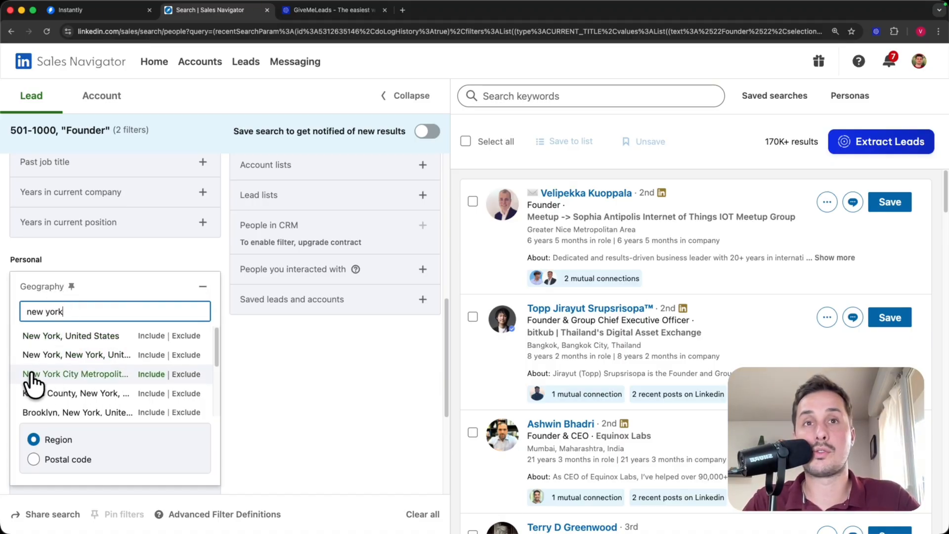
click(151, 375)
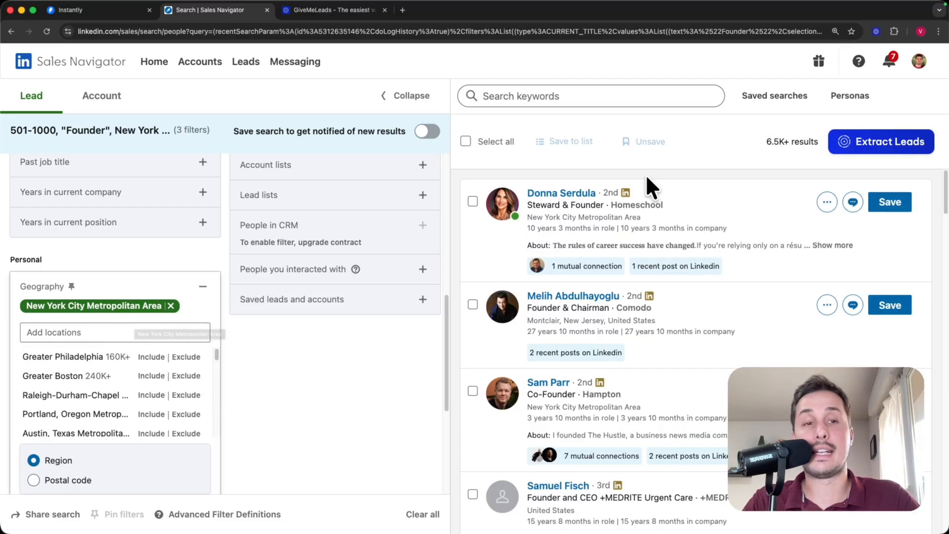
scroll(296, 302, up, 2)
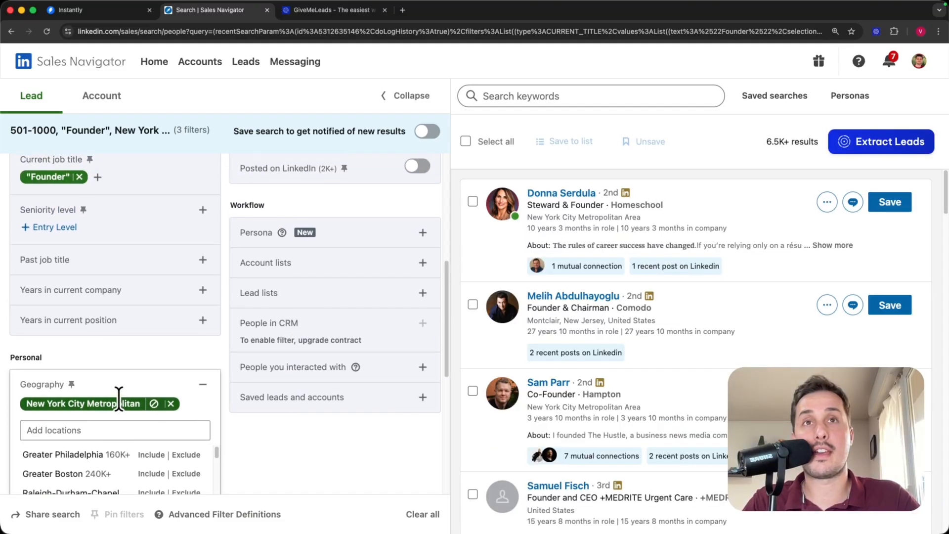
scroll(114, 376, up, 6)
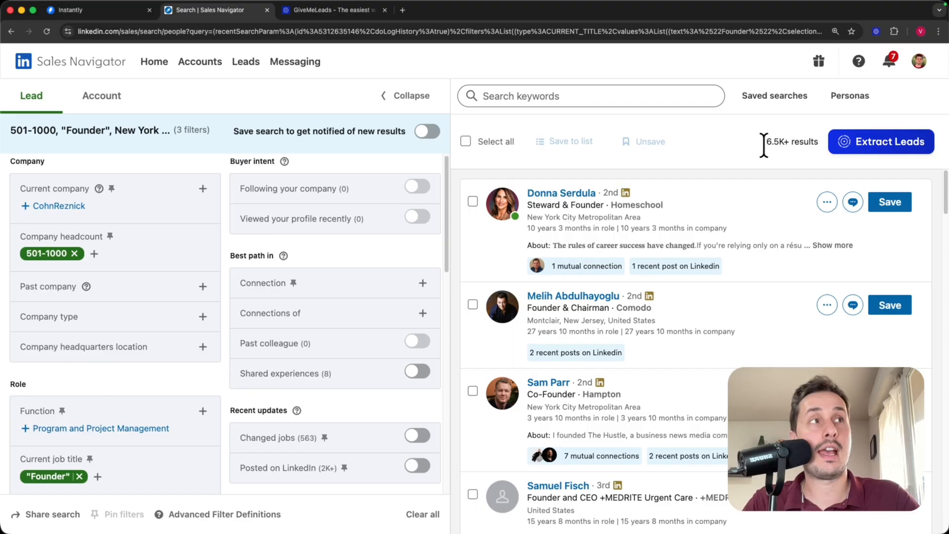
drag(780, 143, 791, 155)
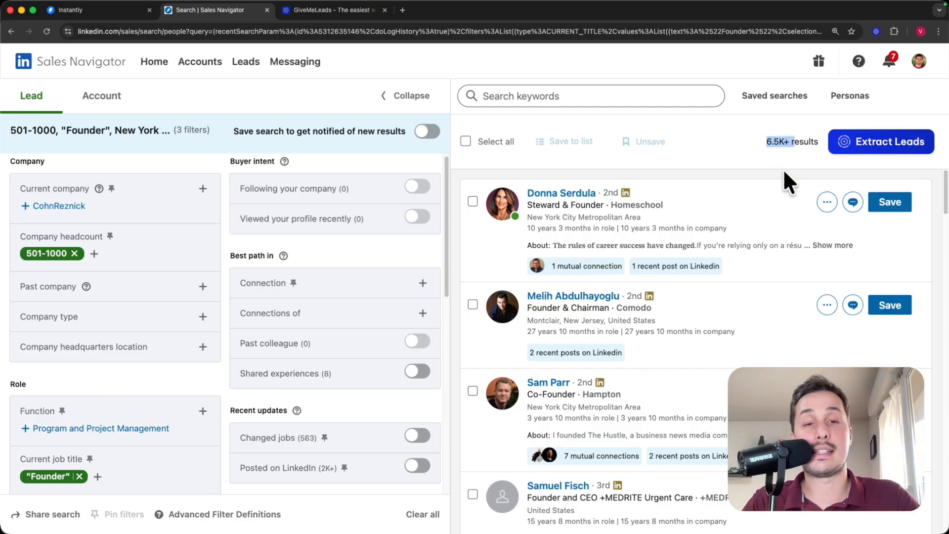
click(784, 173)
scroll(618, 187, down, 2)
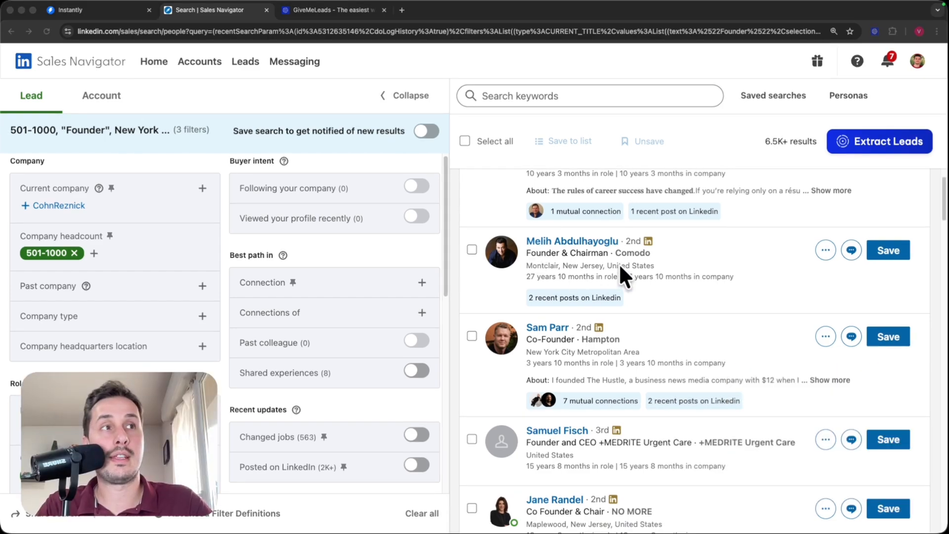
scroll(568, 299, down, 2)
scroll(538, 316, down, 2)
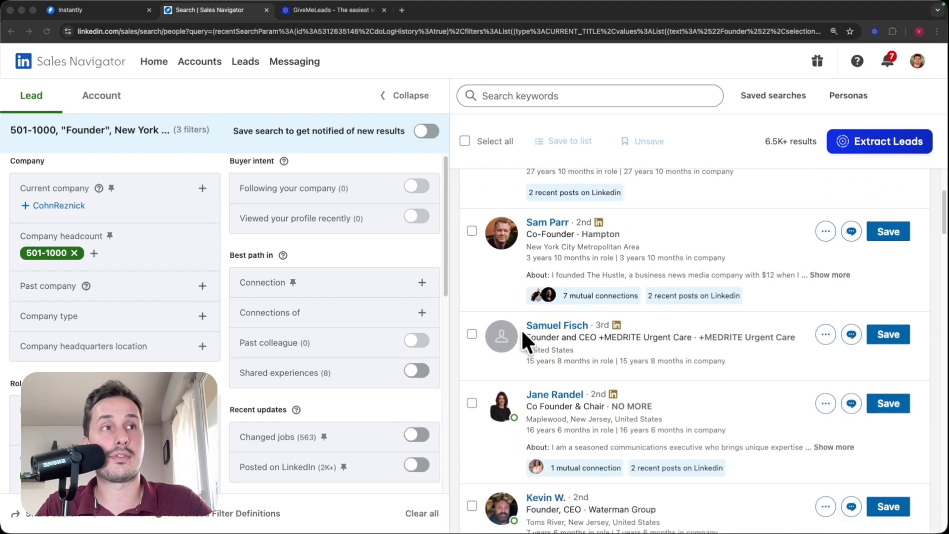
scroll(558, 341, down, 5)
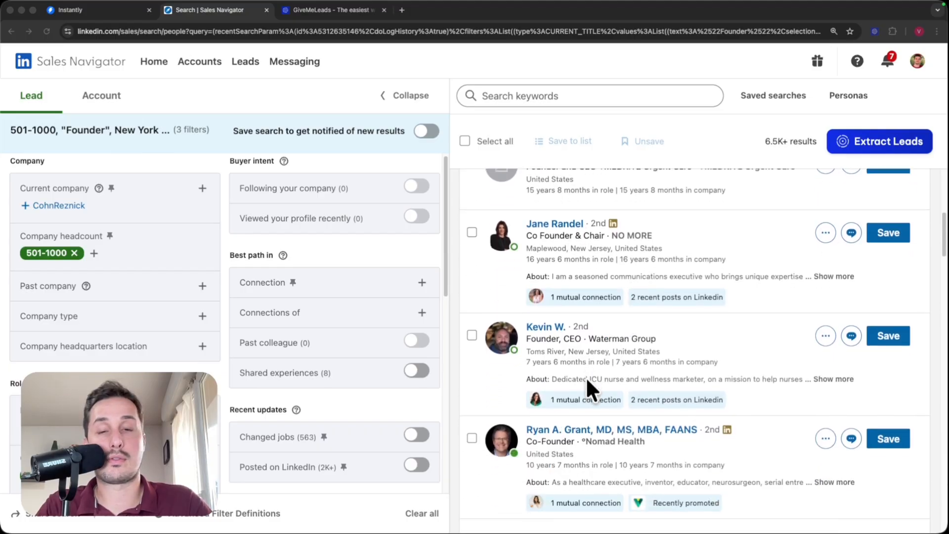
scroll(632, 371, up, 8)
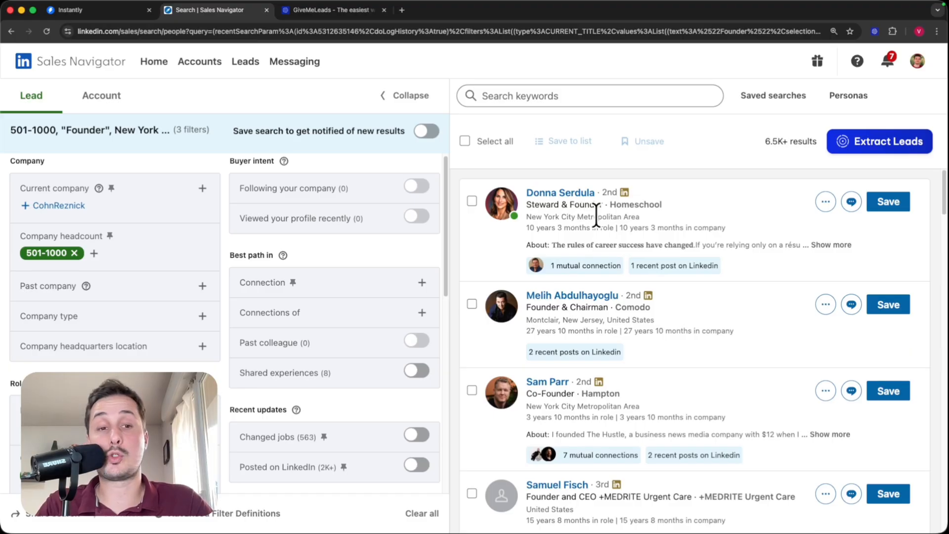
scroll(613, 219, down, 2)
scroll(613, 218, down, 5)
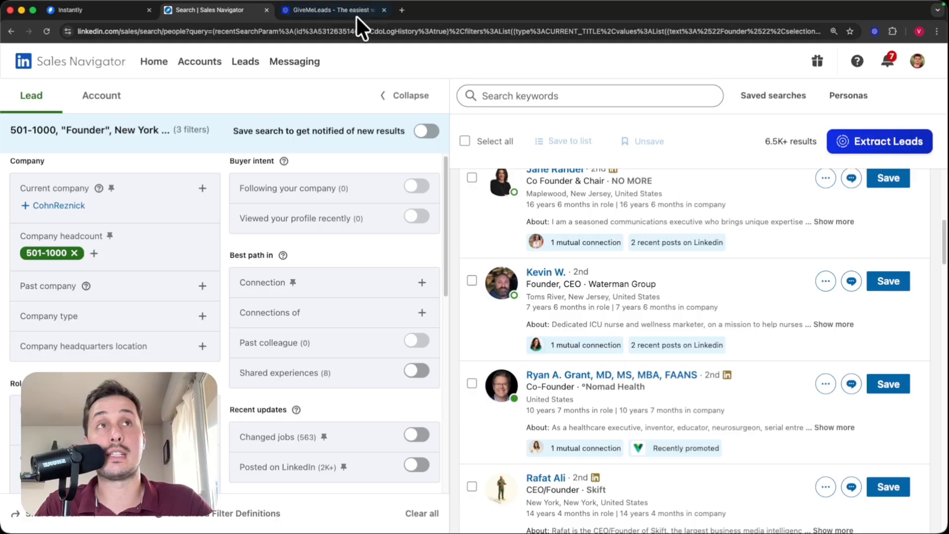
click(331, 11)
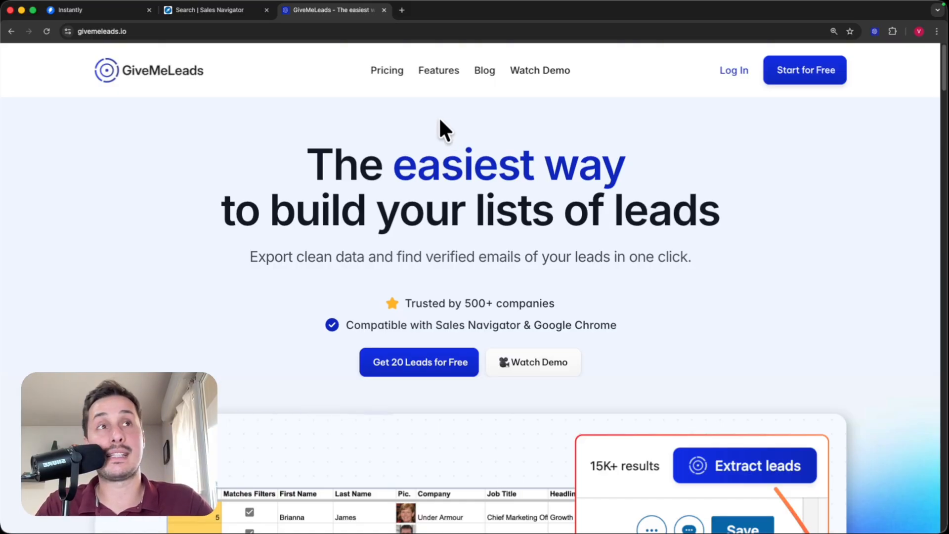
scroll(440, 120, down, 1)
scroll(438, 117, down, 2)
scroll(438, 117, up, 2)
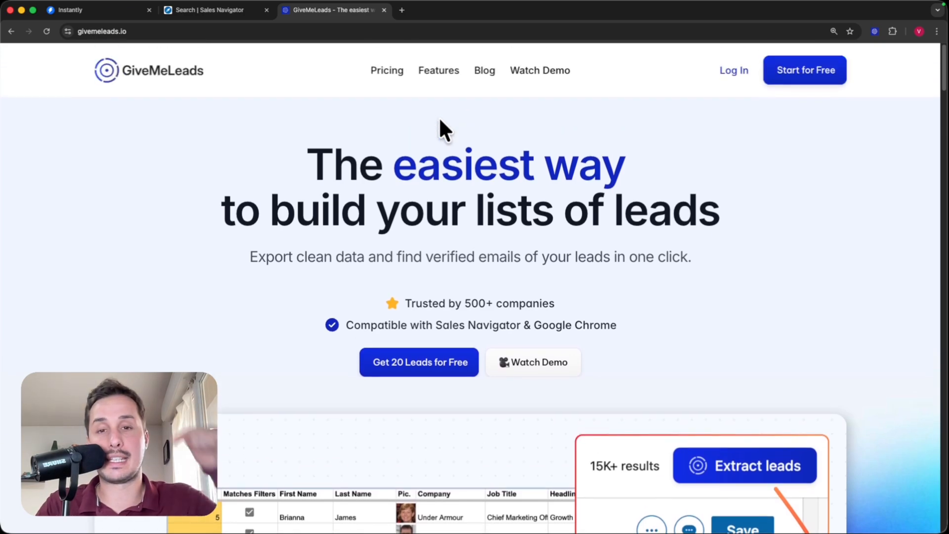
click(809, 75)
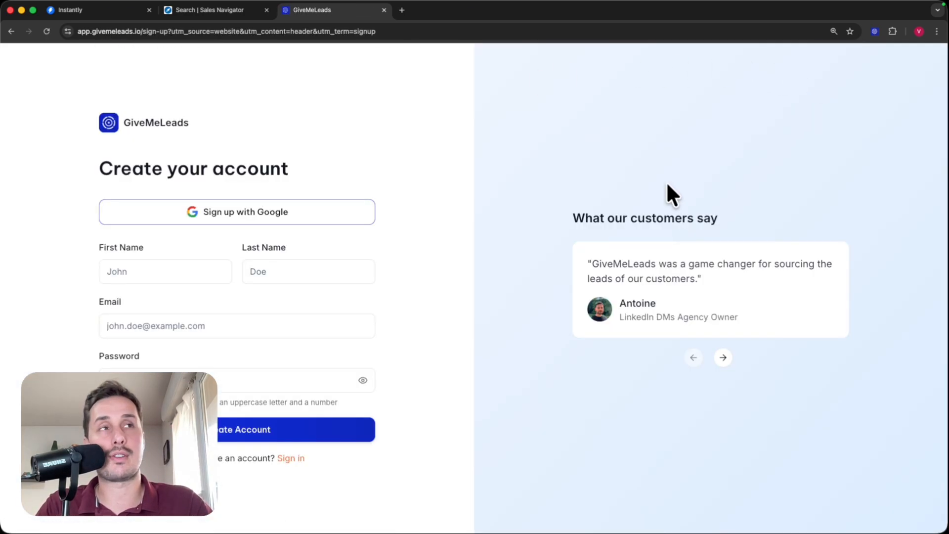
key(super+bracketleft)
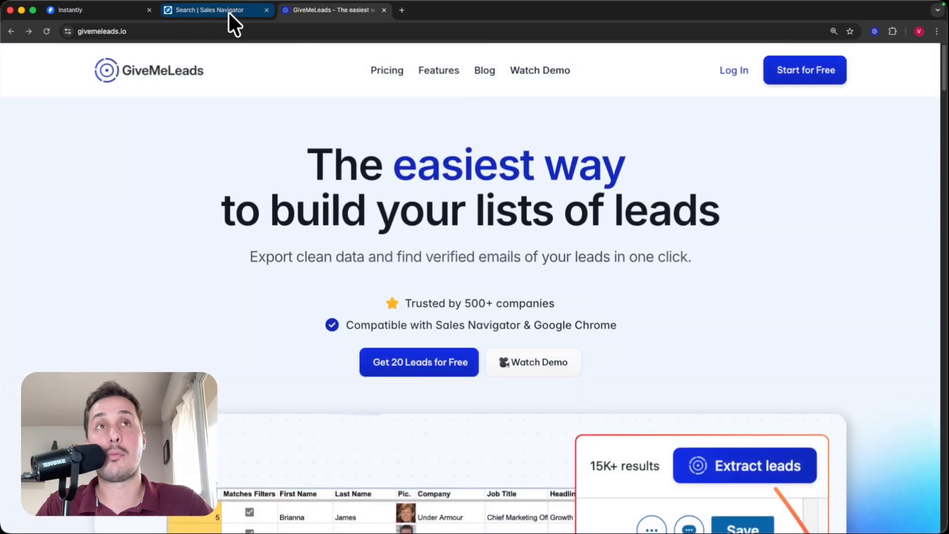
click(228, 13)
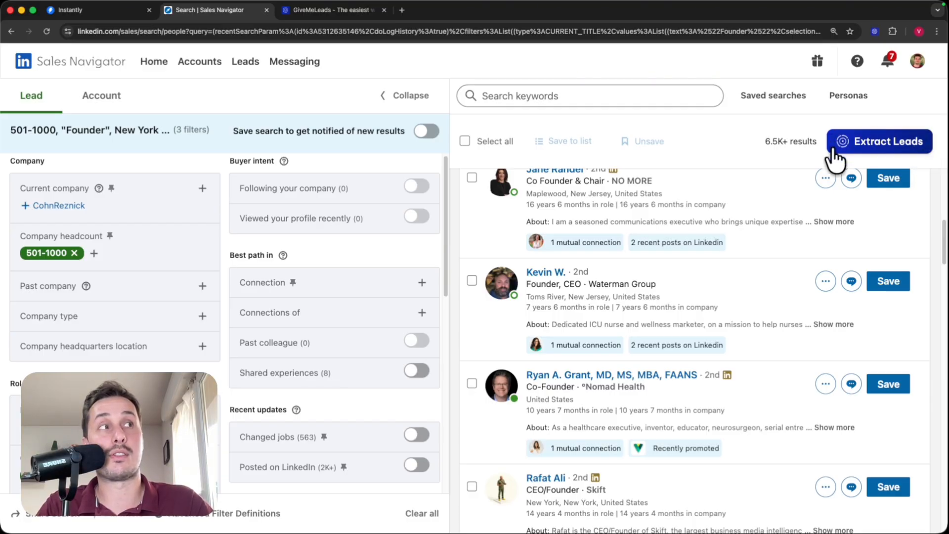
- Send the filtered founder results to GiveMeLeads with Extract Leads
scroll(771, 183, down, 10)
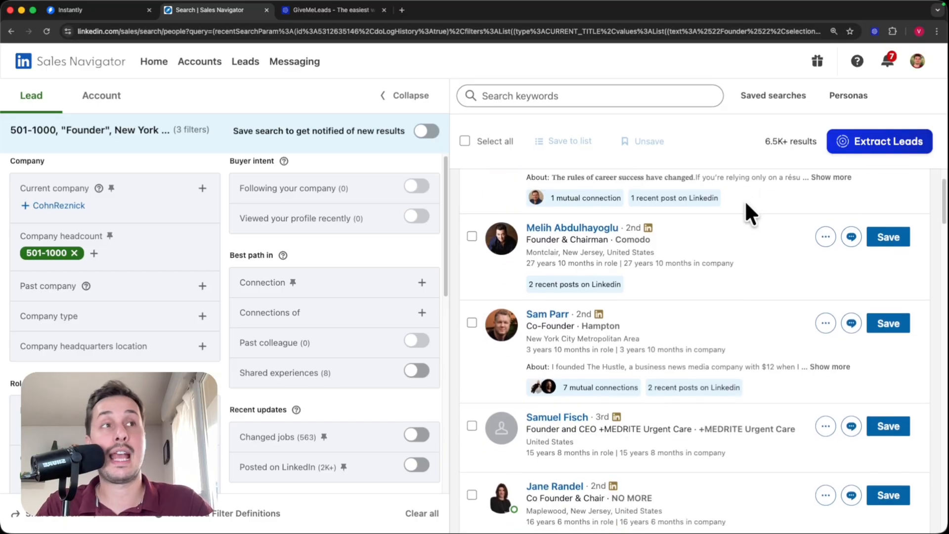
scroll(628, 223, down, 10)
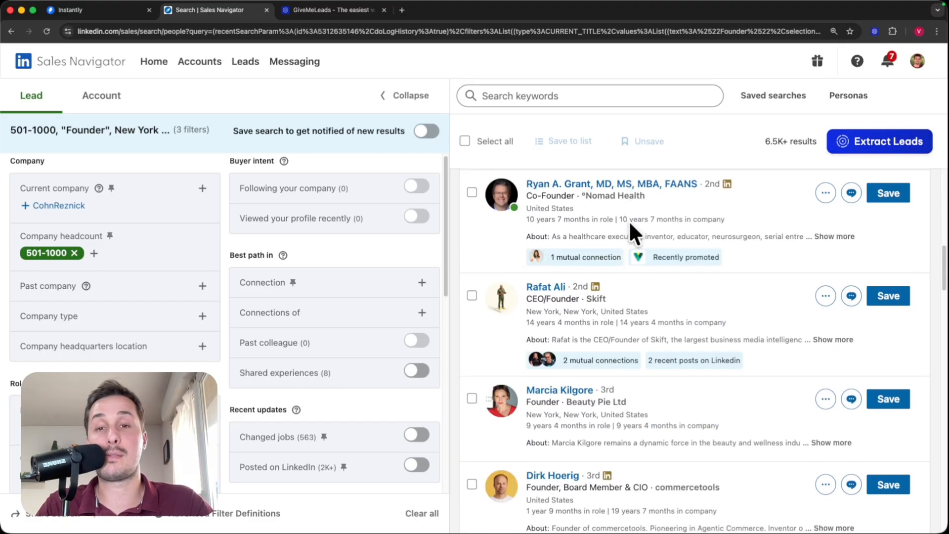
click(860, 148)
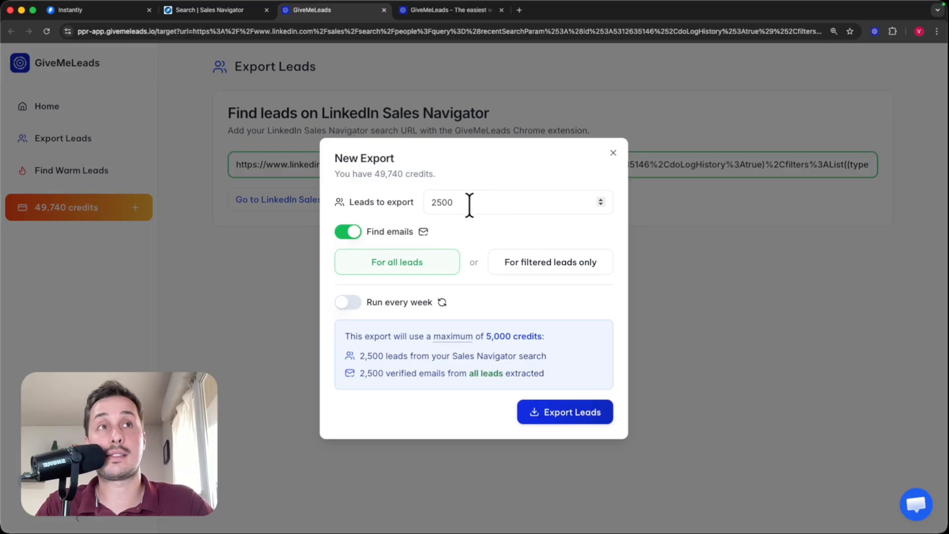
- Export 100 leads instead of 2500, with emails found for all leads
drag(485, 202, 381, 194)
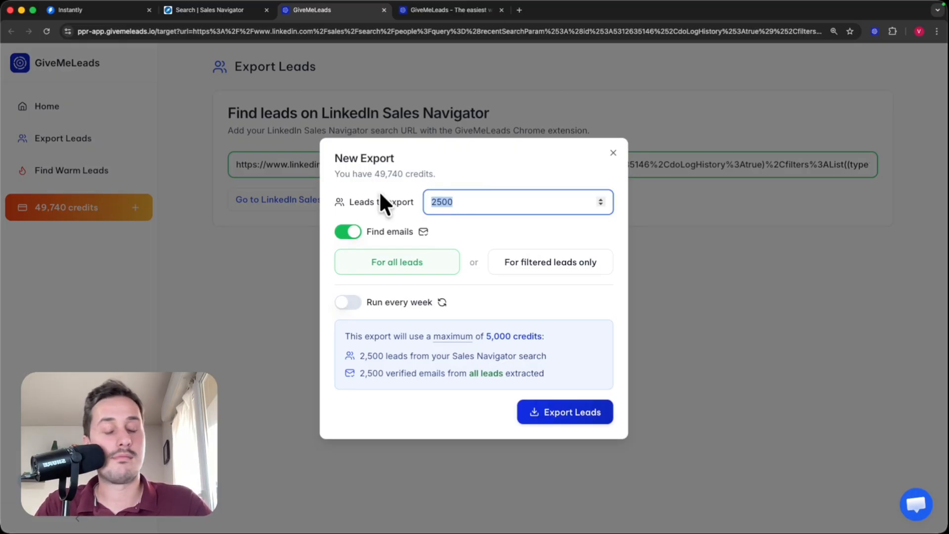
text(100)
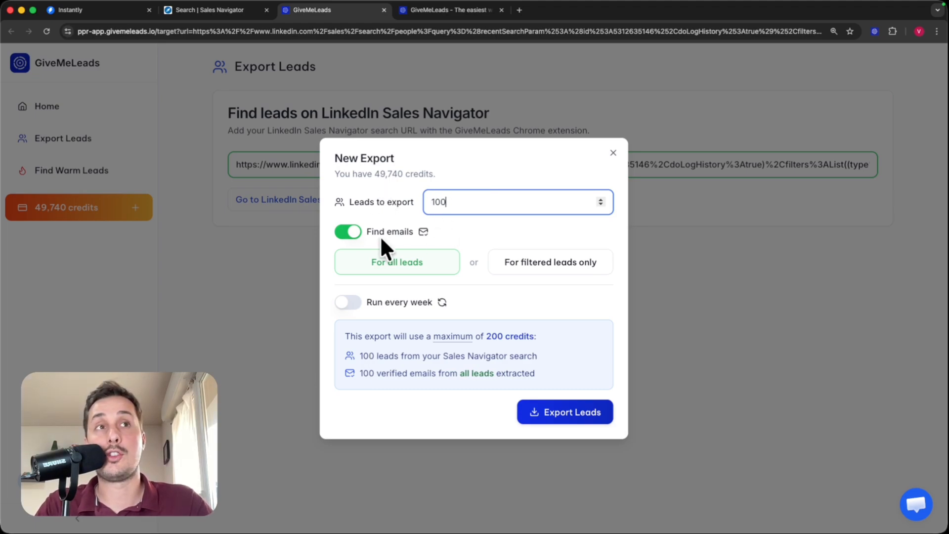
click(367, 231)
click(481, 229)
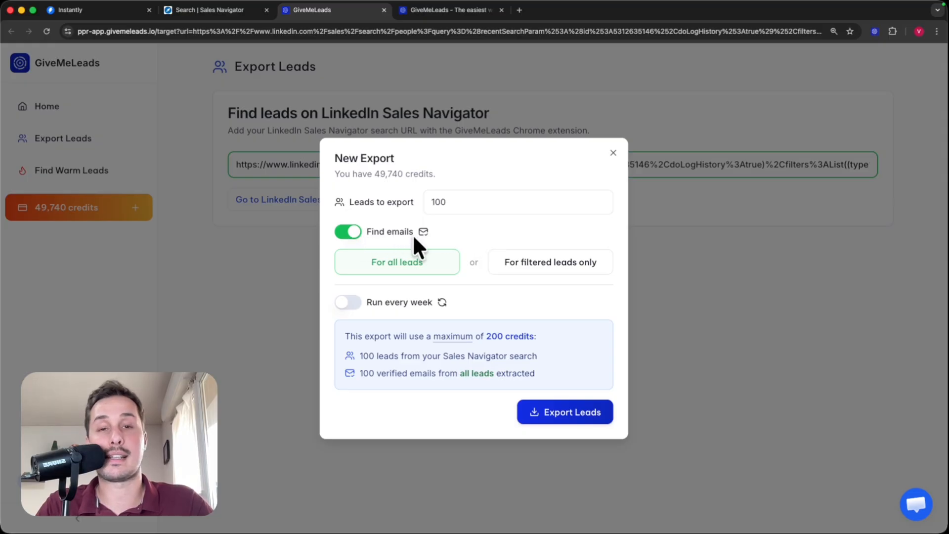
click(566, 418)
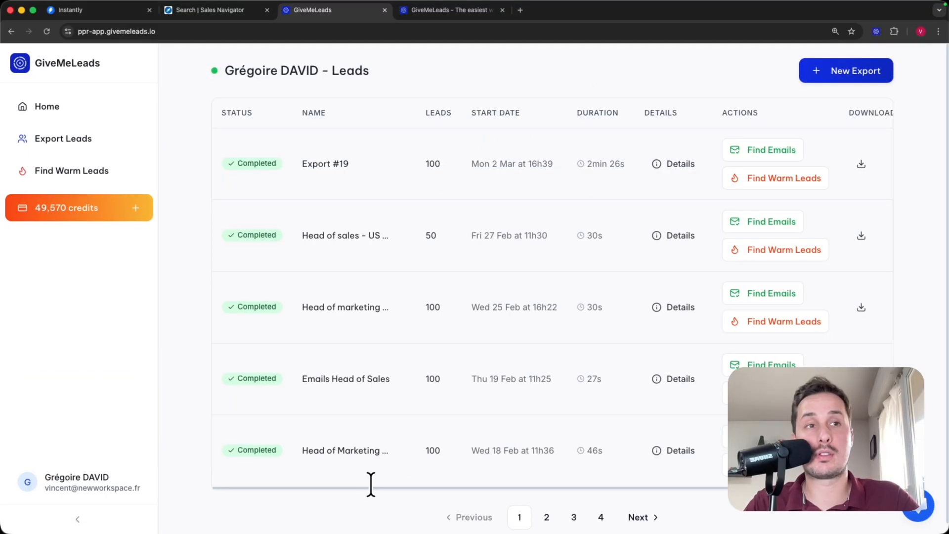
- Download the finished Export #19 as a CSV
scroll(435, 482, right, 2)
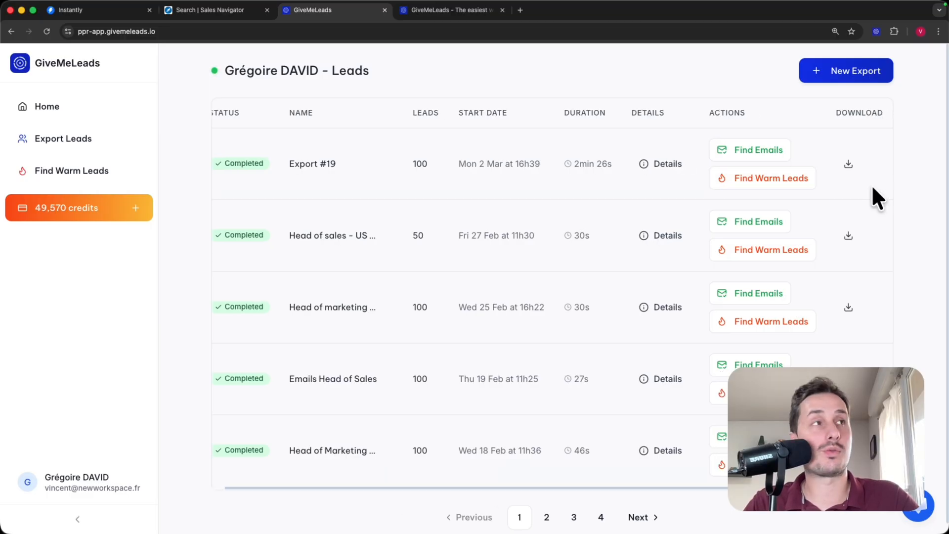
click(848, 164)
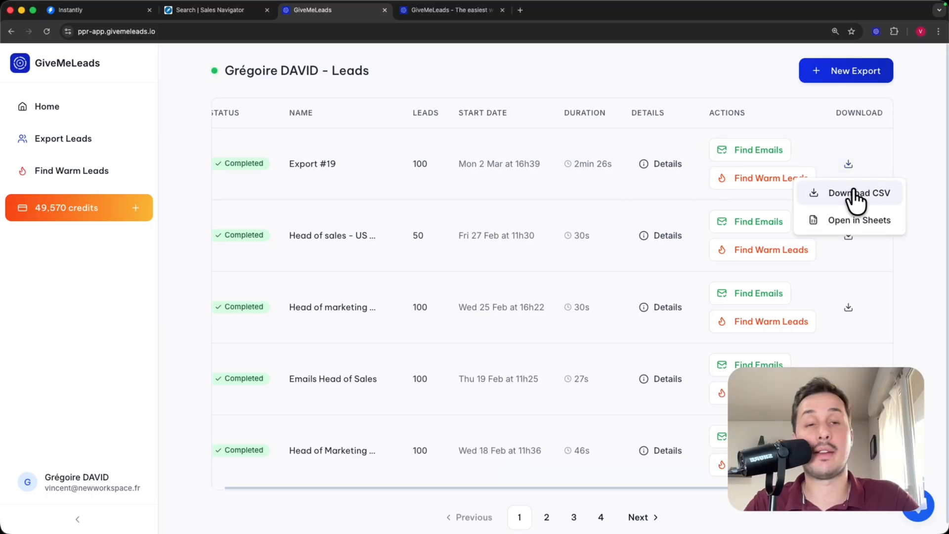
click(851, 194)
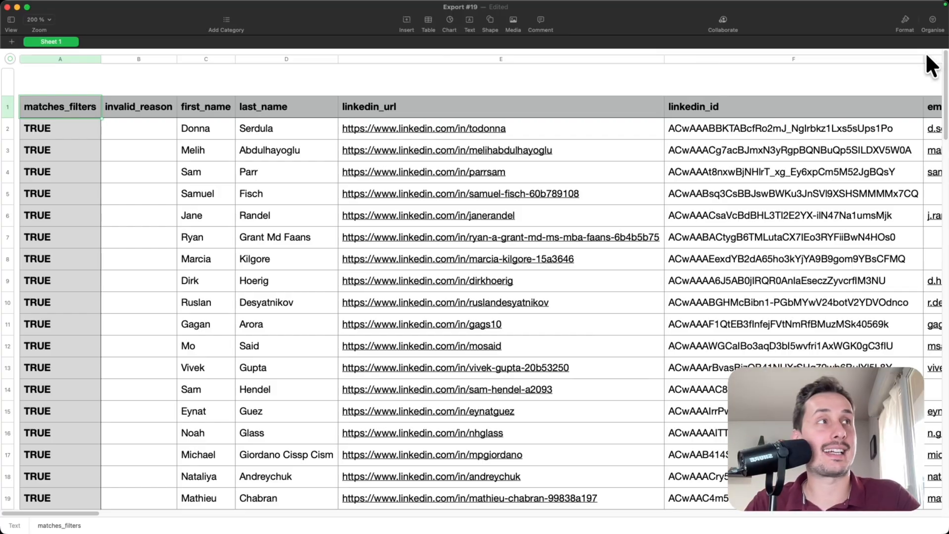
- Scroll to the bottom of the sheet to check the last lead in row 101
drag(945, 76, 945, 515)
scroll(474, 242, up, 5)
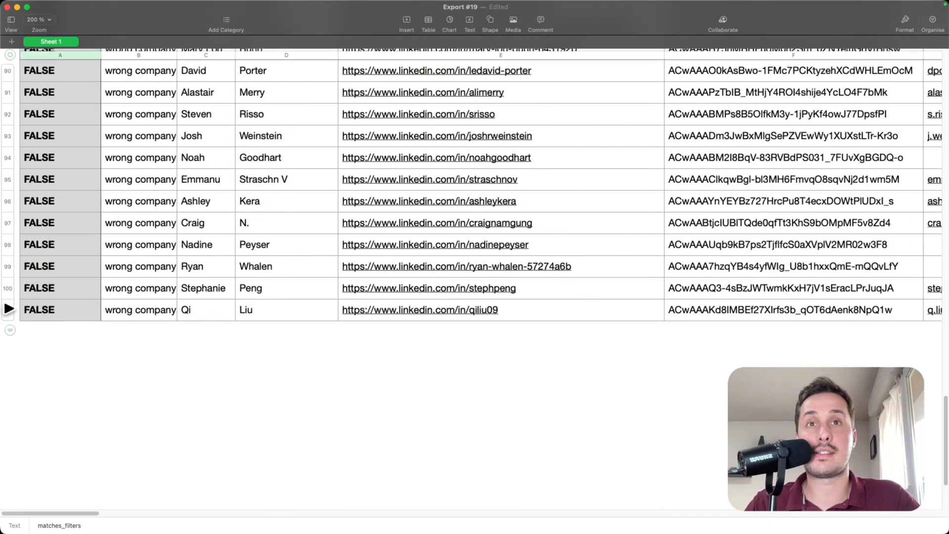
click(8, 311)
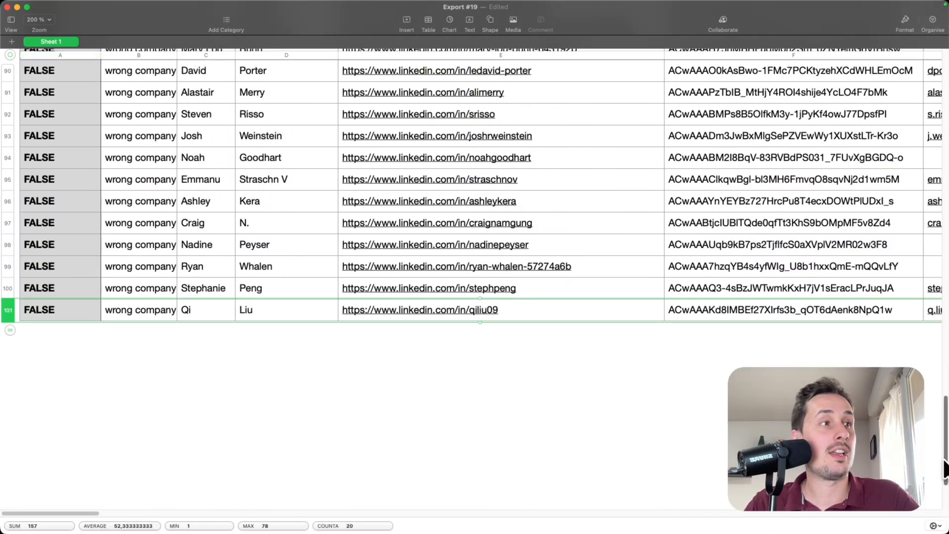
drag(944, 461, 904, 3)
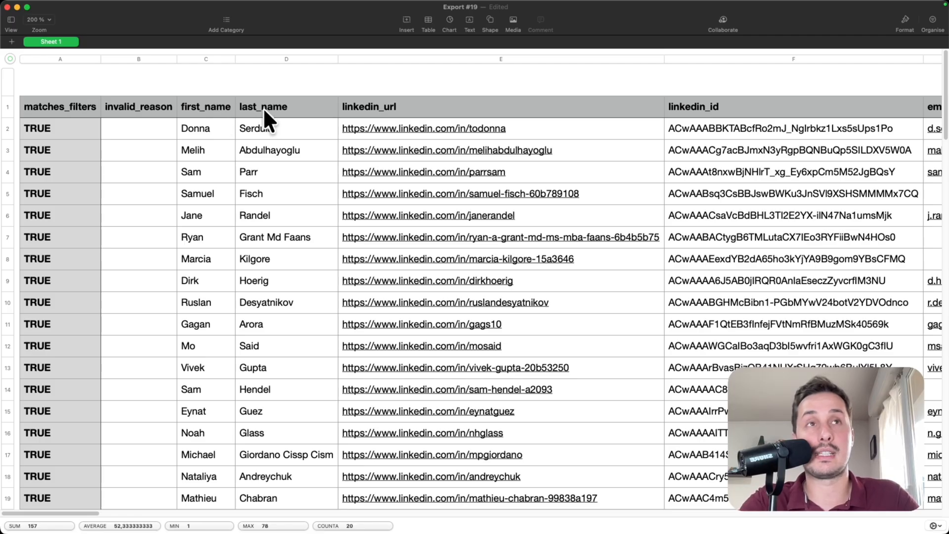
scroll(229, 113, right, 3)
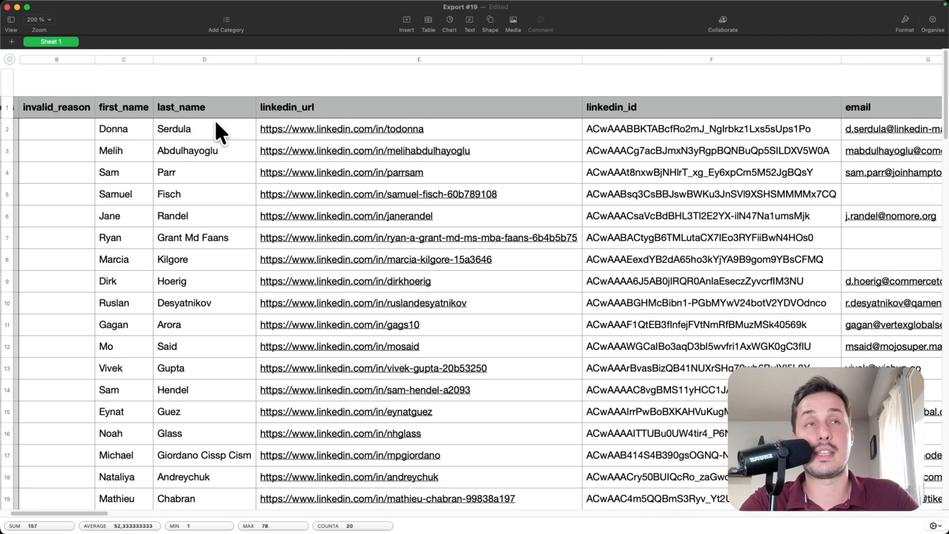
click(176, 87)
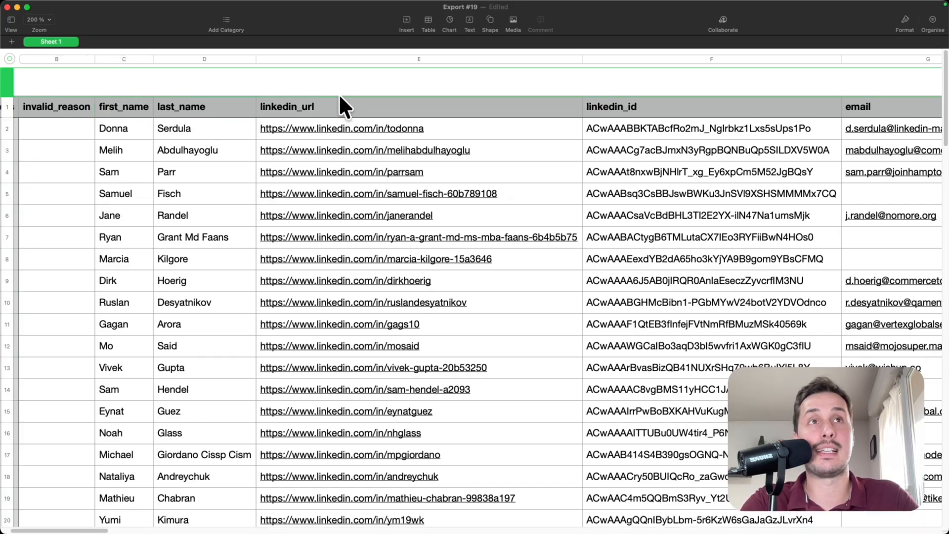
- Scroll across the columns to review emails, job titles and company details
scroll(343, 99, right, 3)
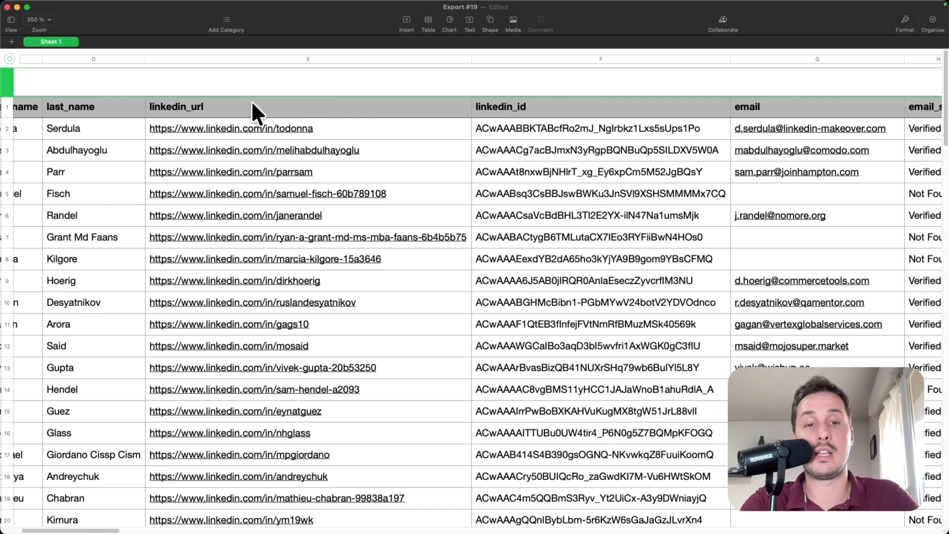
scroll(273, 109, right, 1)
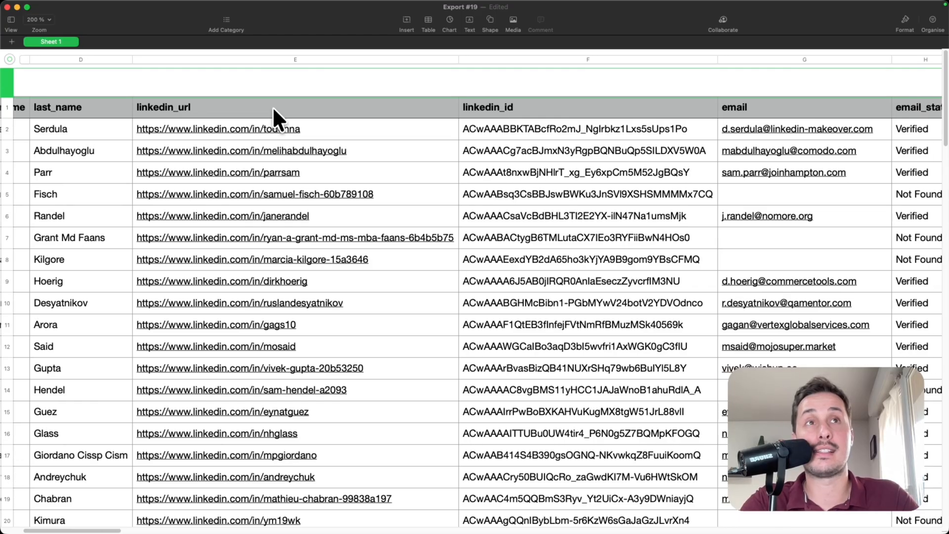
scroll(274, 109, right, 10)
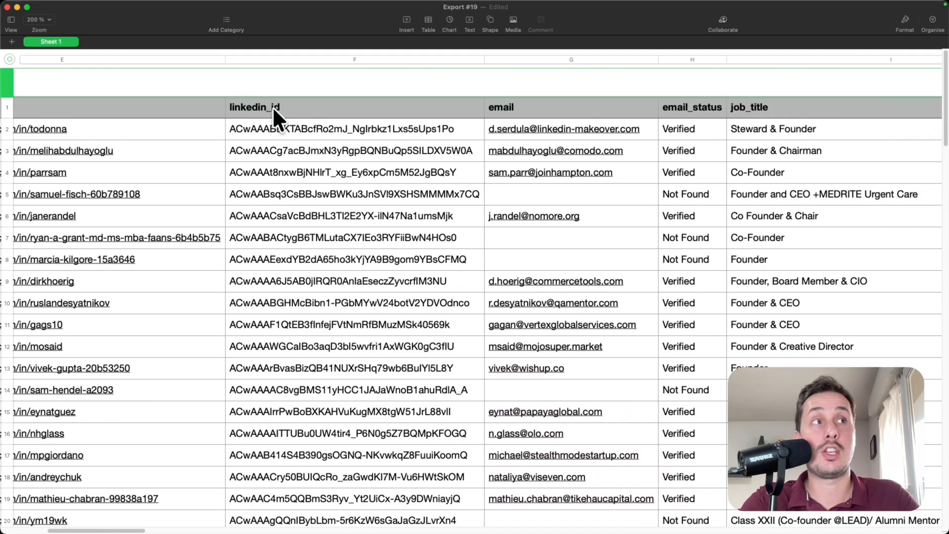
scroll(277, 118, right, 5)
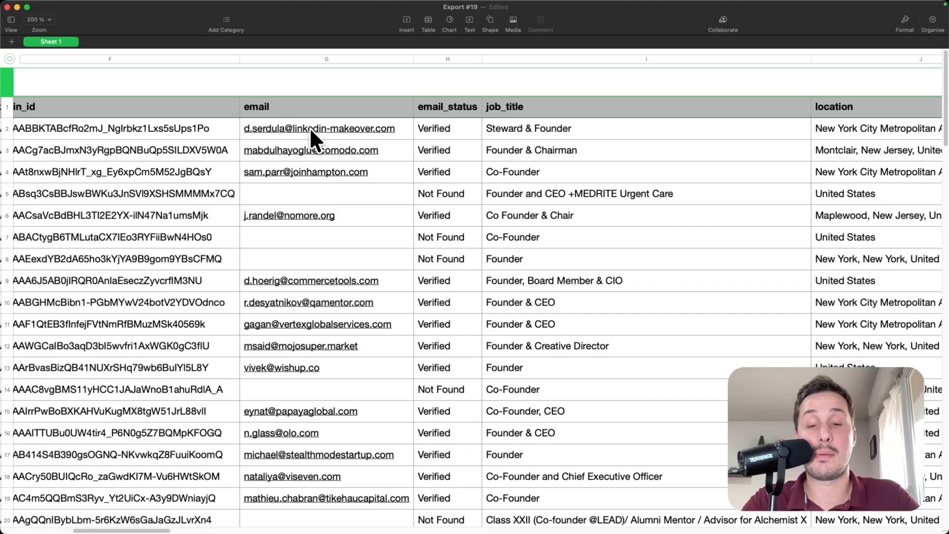
scroll(327, 126, right, 15)
scroll(340, 130, right, 20)
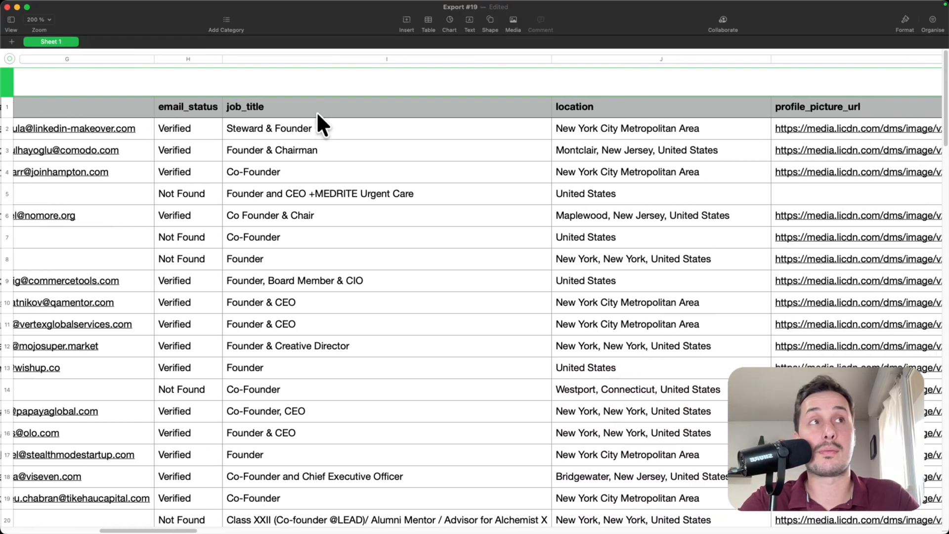
scroll(357, 96, right, 20)
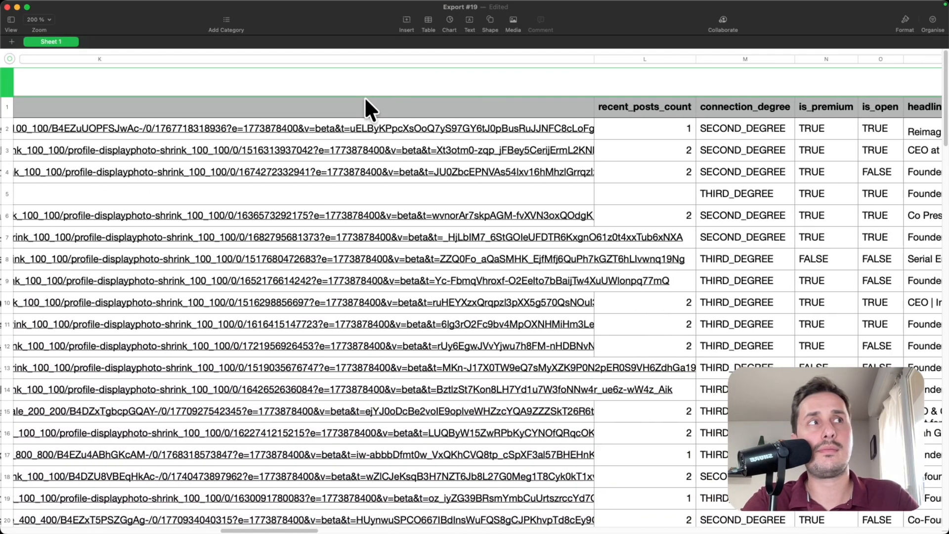
scroll(420, 100, right, 20)
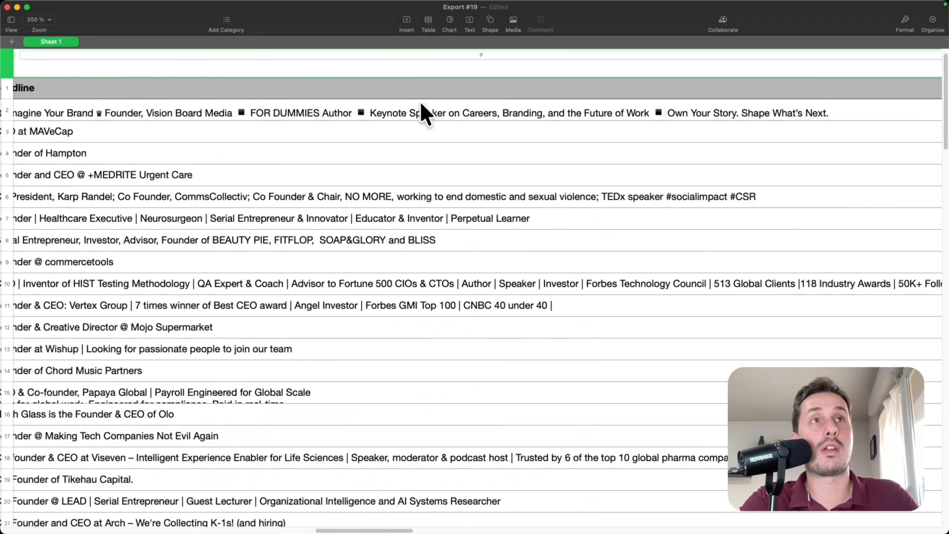
scroll(390, 99, left, 10)
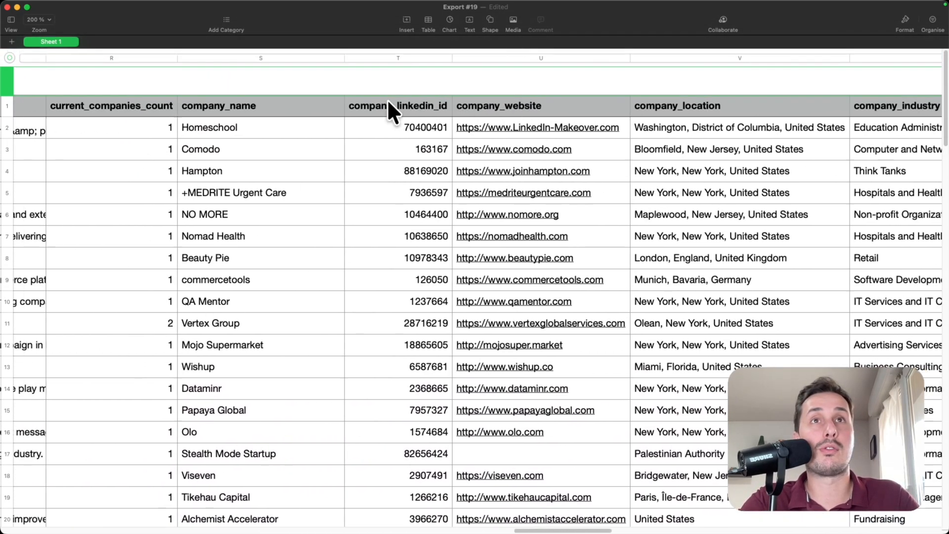
scroll(312, 108, right, 20)
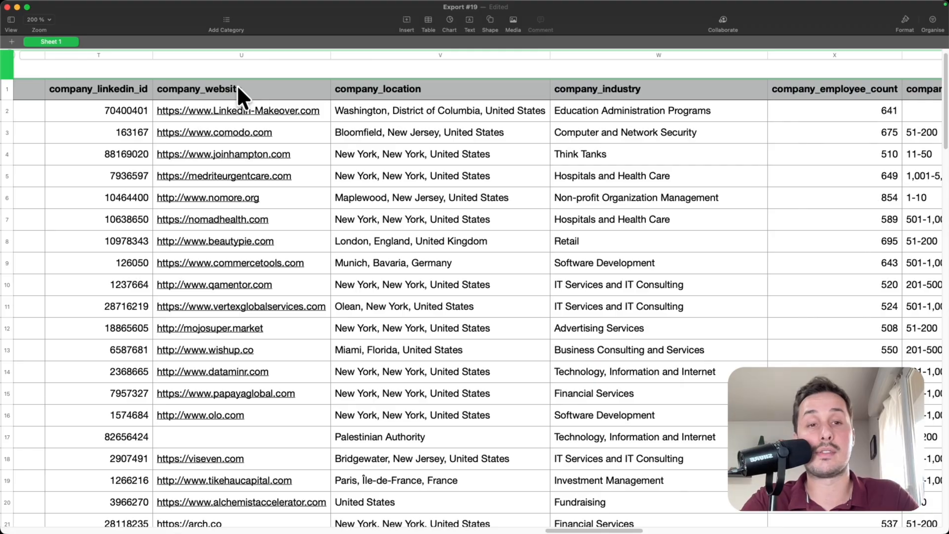
scroll(237, 85, right, 15)
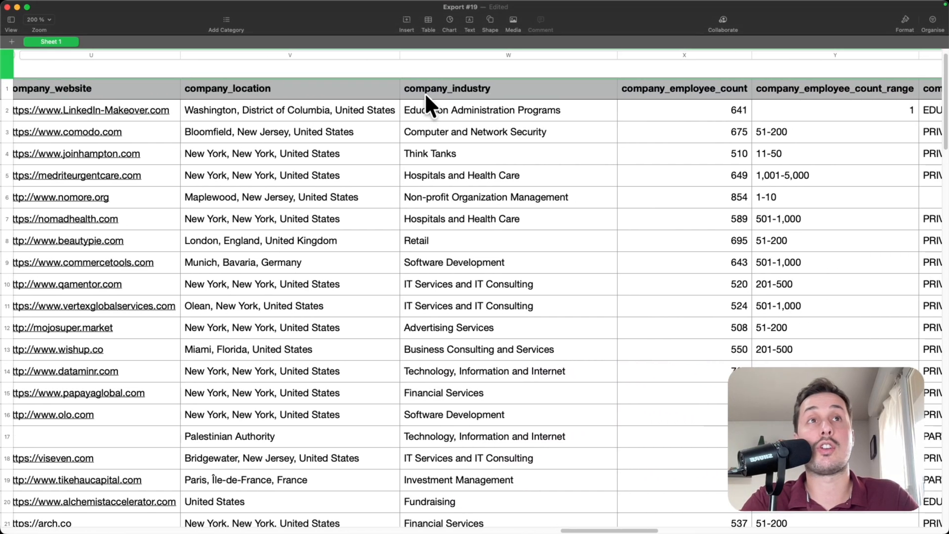
scroll(433, 93, right, 5)
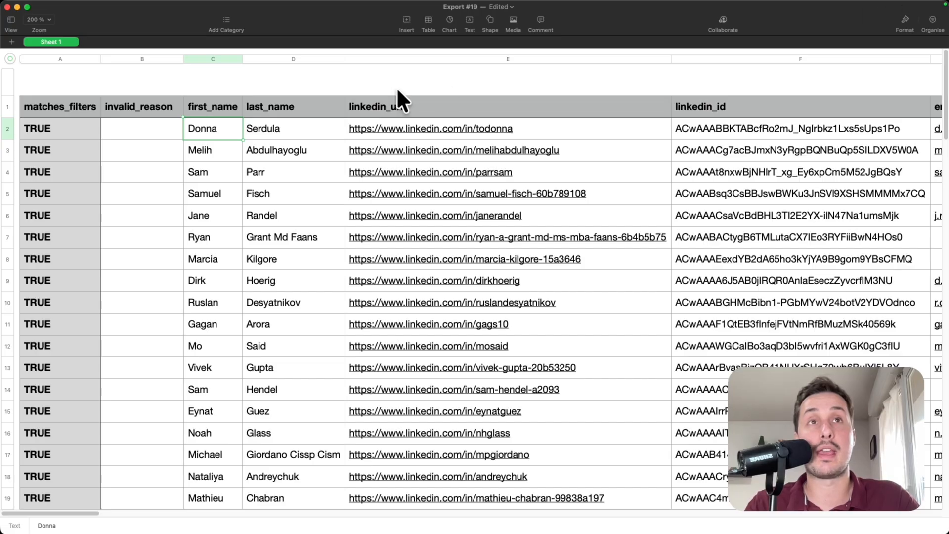
double_click(223, 129)
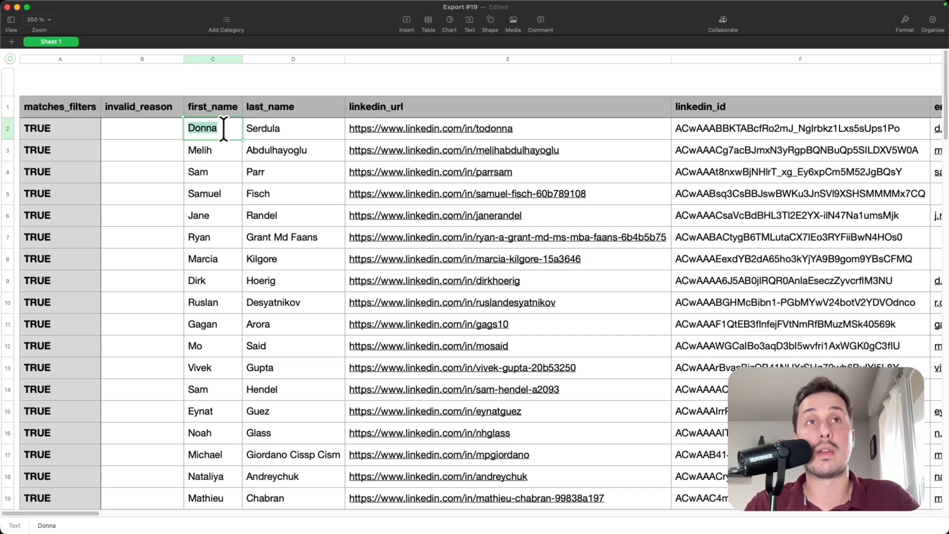
click(224, 129)
text(🚀)
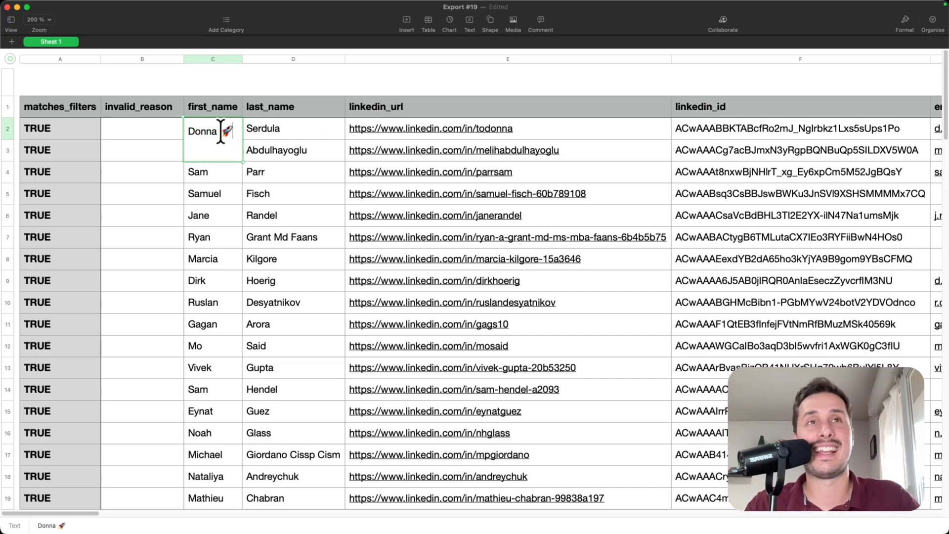
click(234, 179)
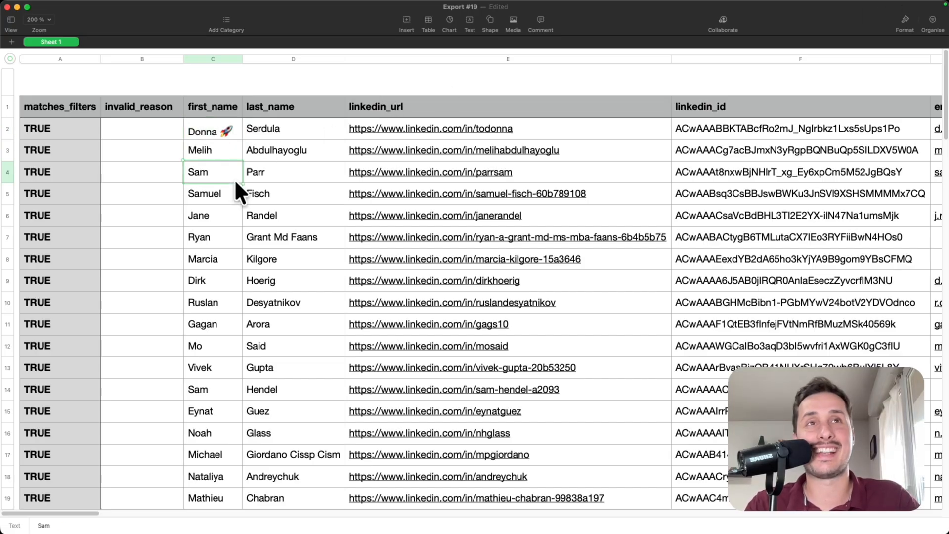
double_click(228, 131)
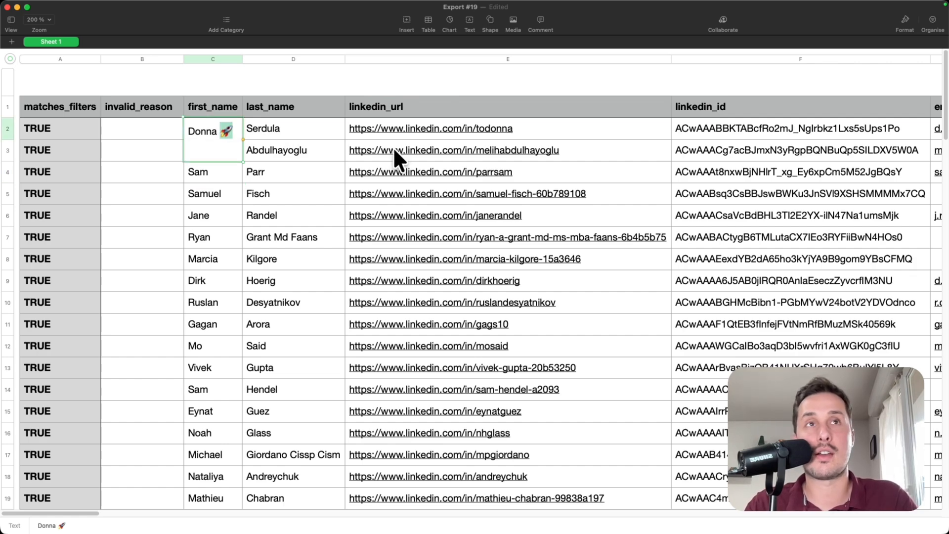
key(BackSpace)
click(311, 237)
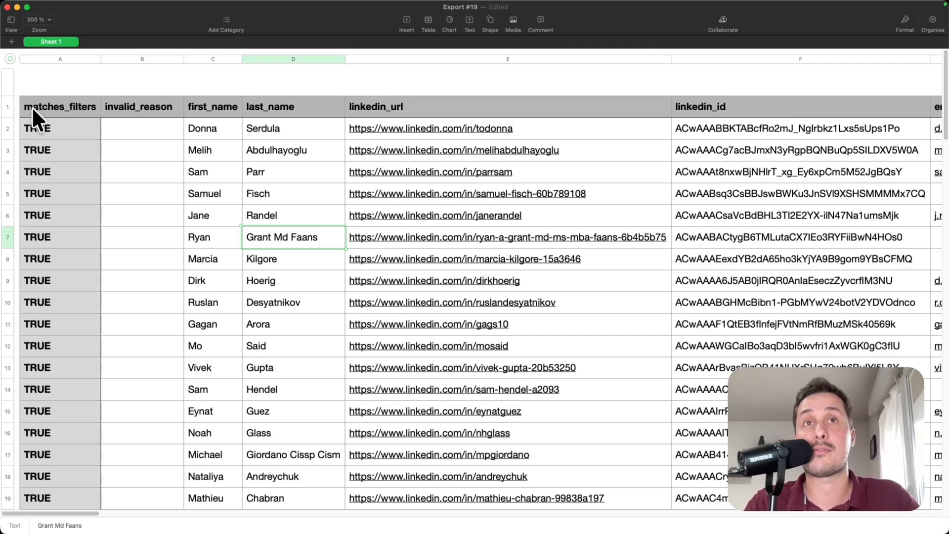
- Widen the invalid_reason column and inspect the wrong company size reason on FALSE leads
click(125, 108)
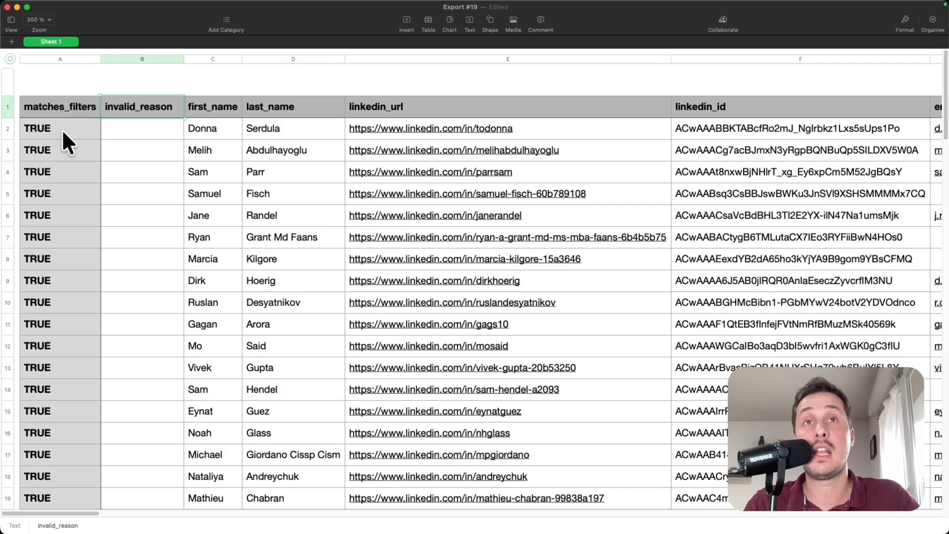
click(62, 129)
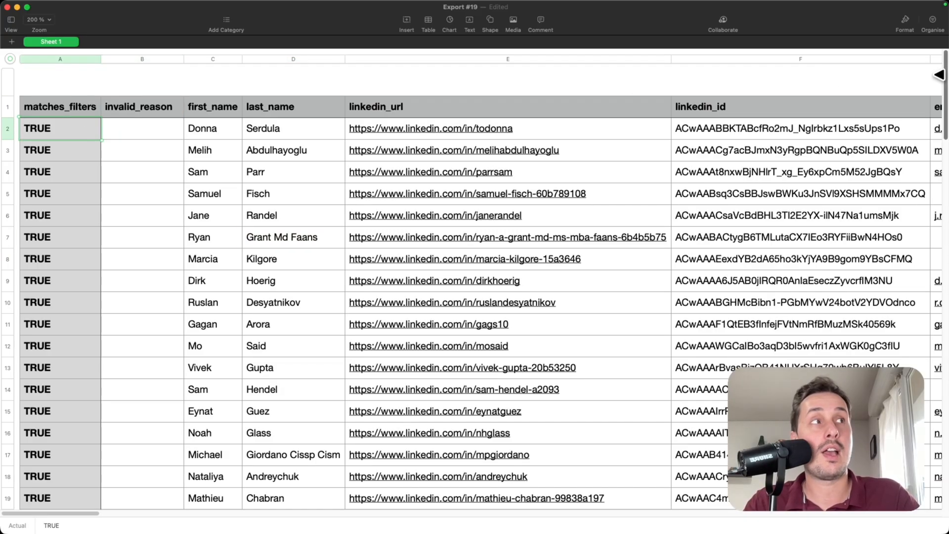
drag(945, 88, 945, 390)
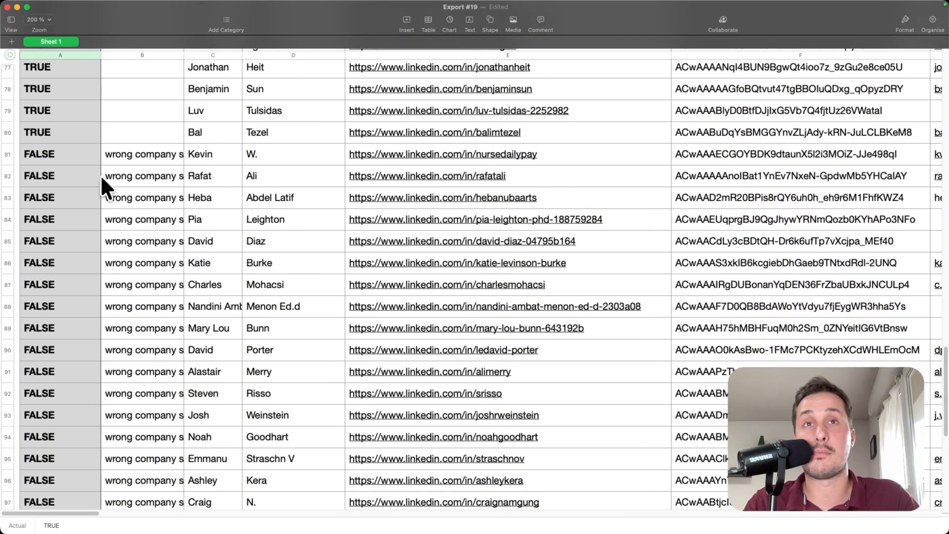
click(77, 153)
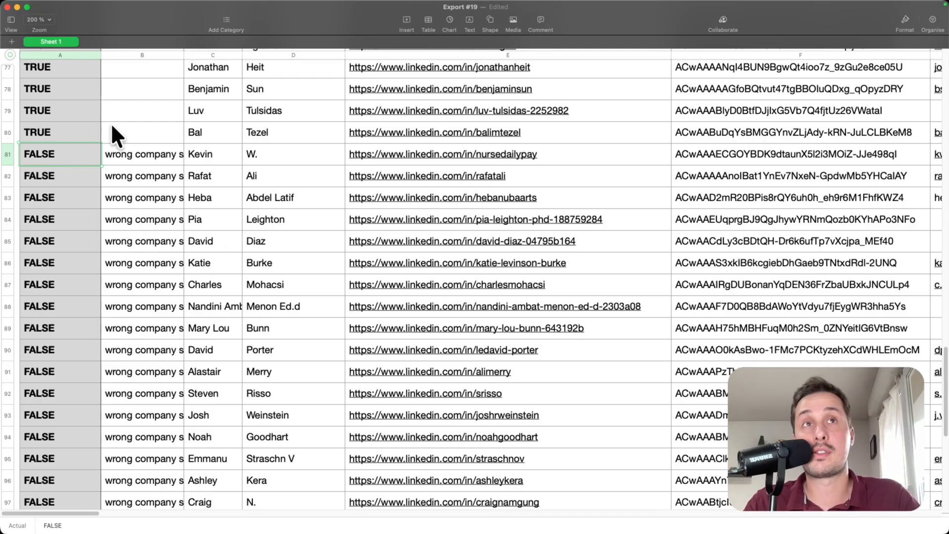
drag(183, 52, 229, 60)
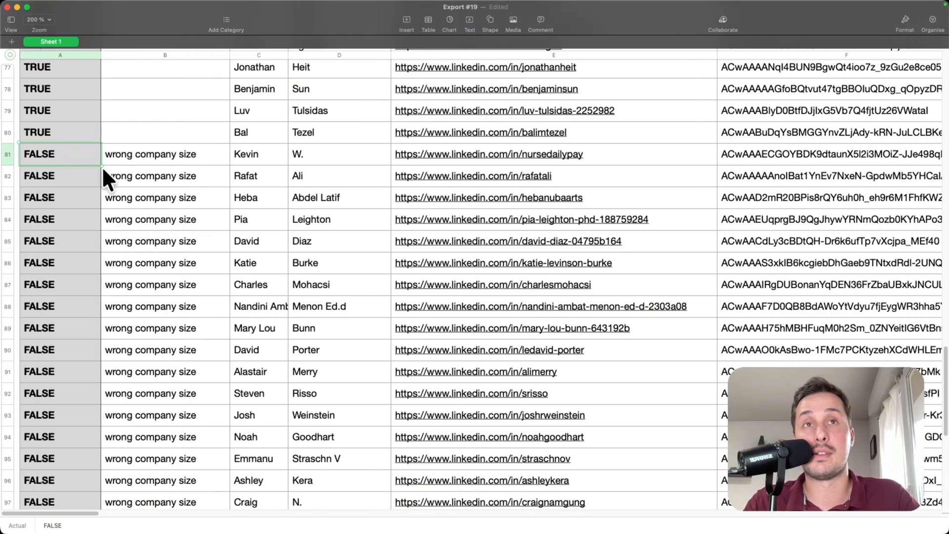
click(109, 155)
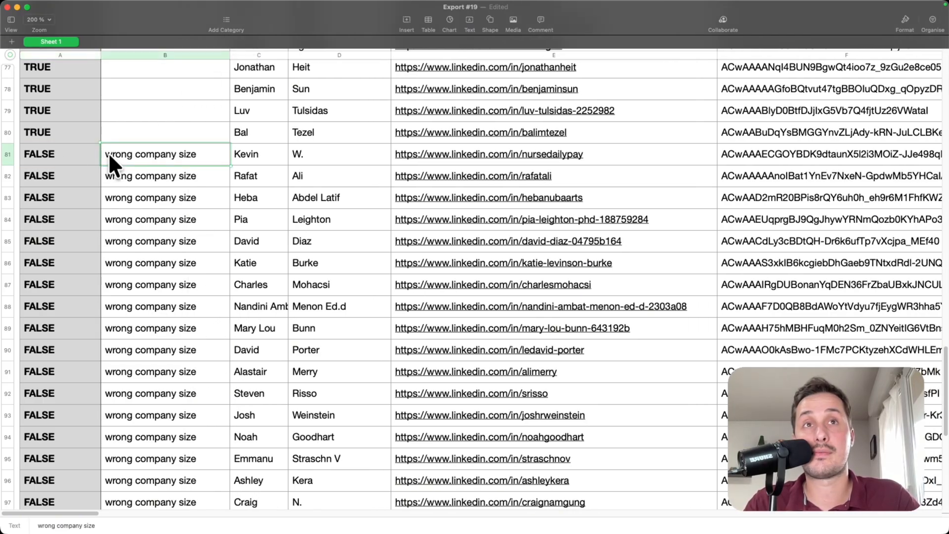
click(247, 156)
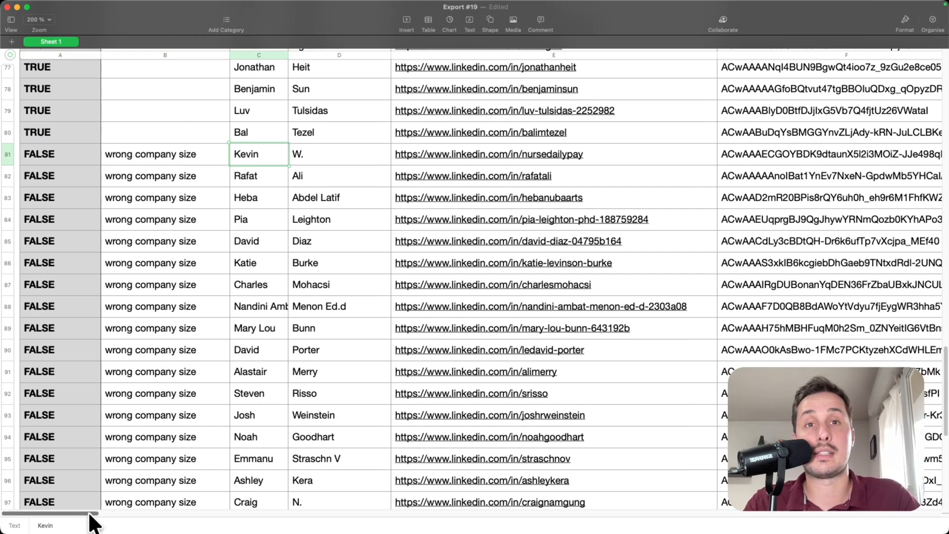
scroll(89, 514, right, 1)
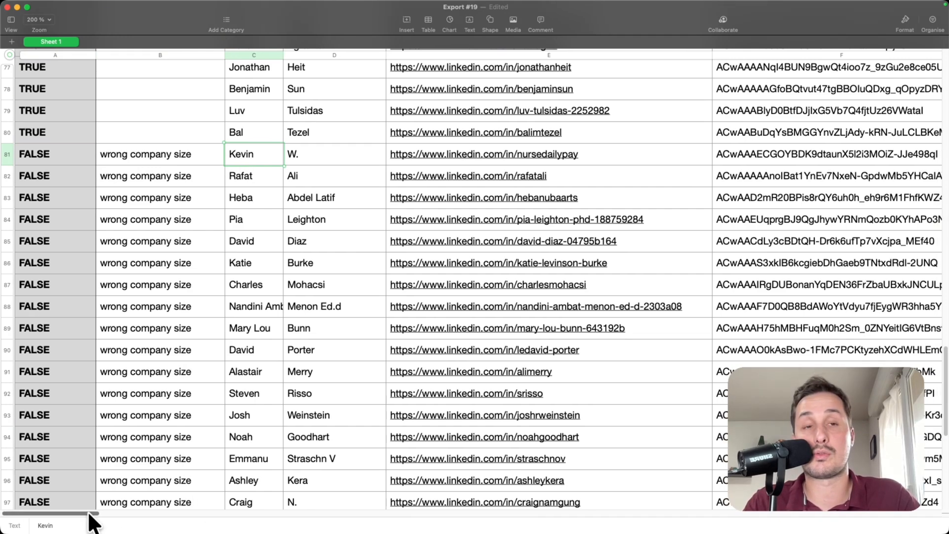
scroll(262, 190, down, 1)
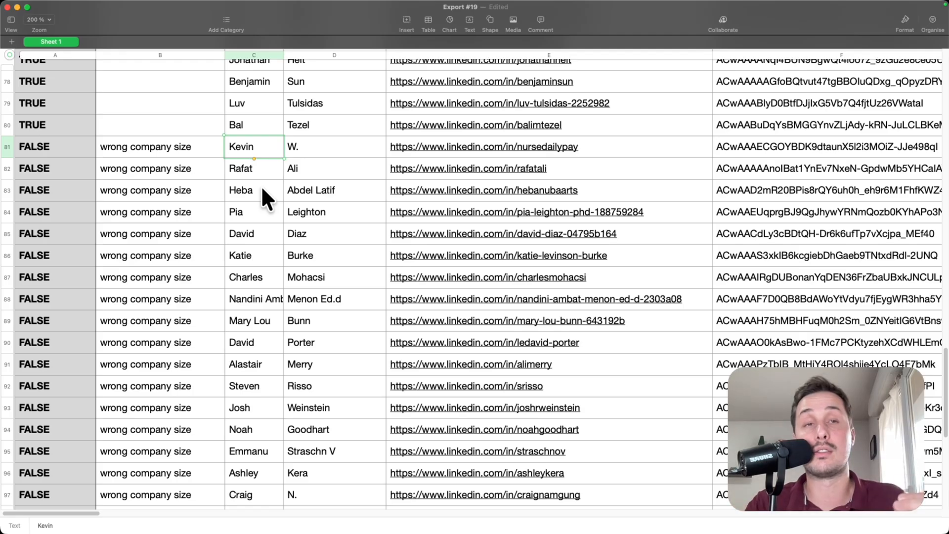
- Select rows 81 through 101 and clear the non-matching leads
click(7, 147)
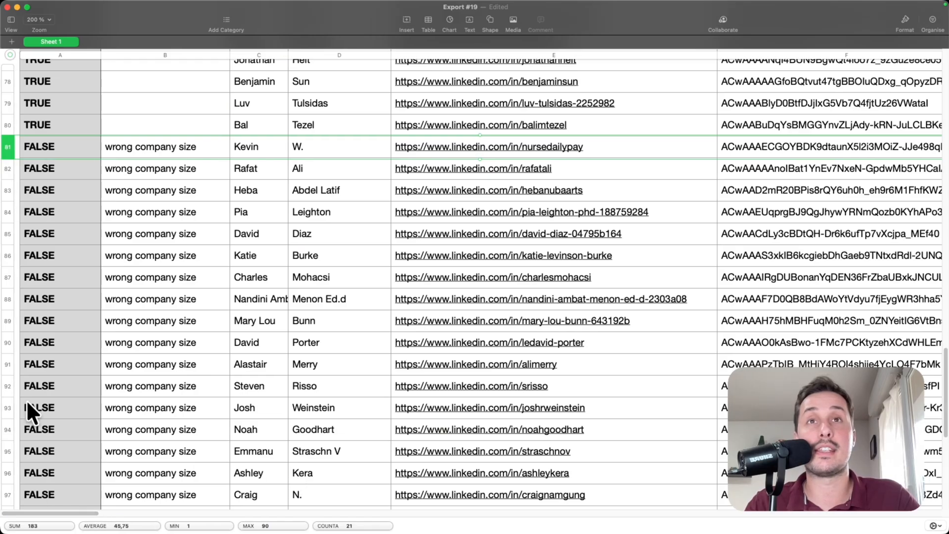
scroll(25, 396, down, 3)
scroll(26, 392, down, 2)
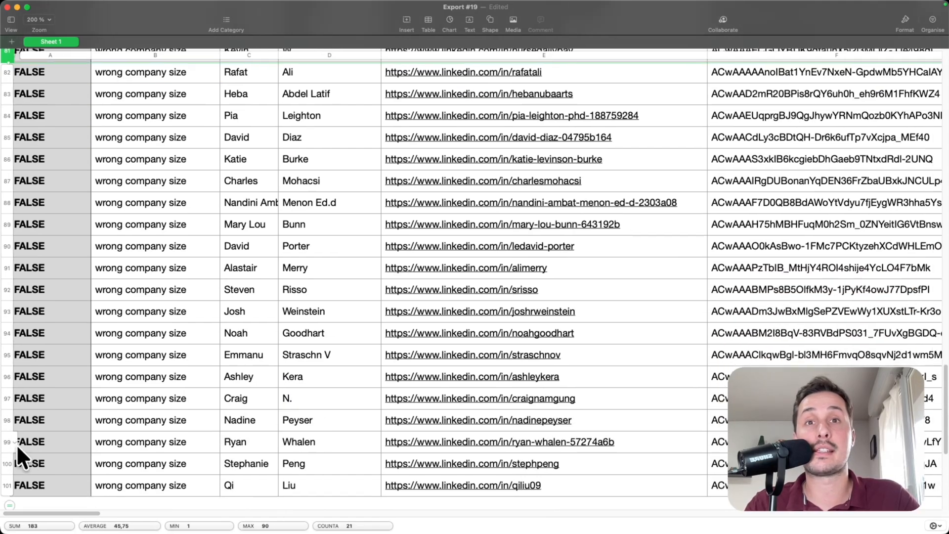
shift+click(4, 488)
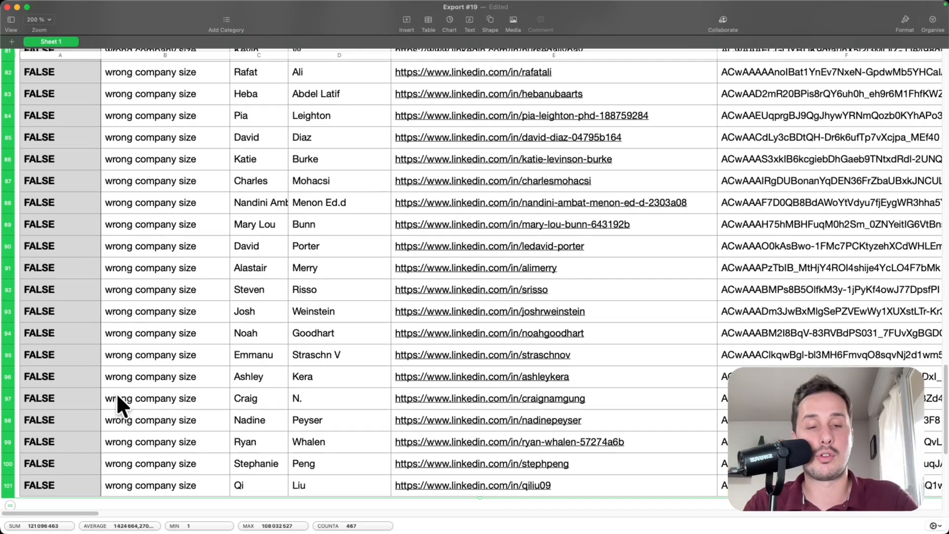
key(Delete)
scroll(147, 415, up, 5)
scroll(149, 418, up, 4)
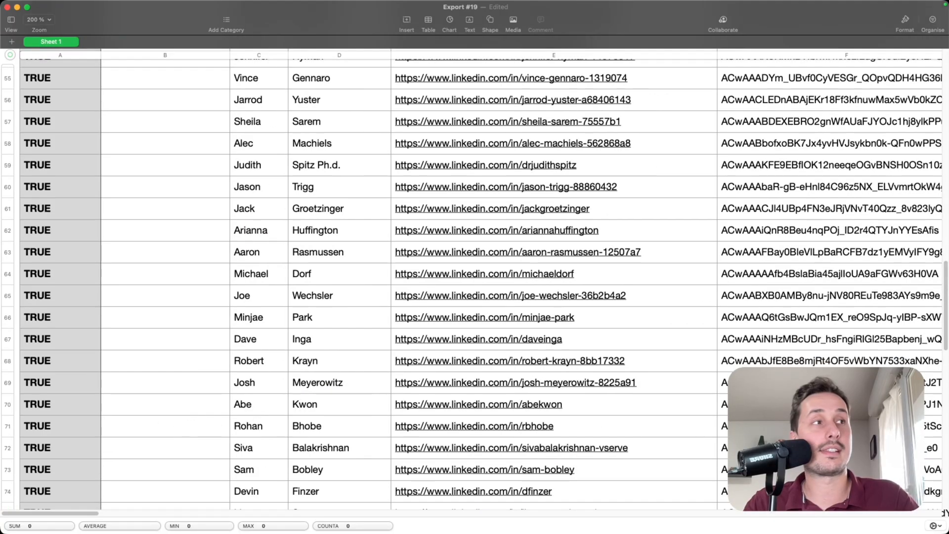
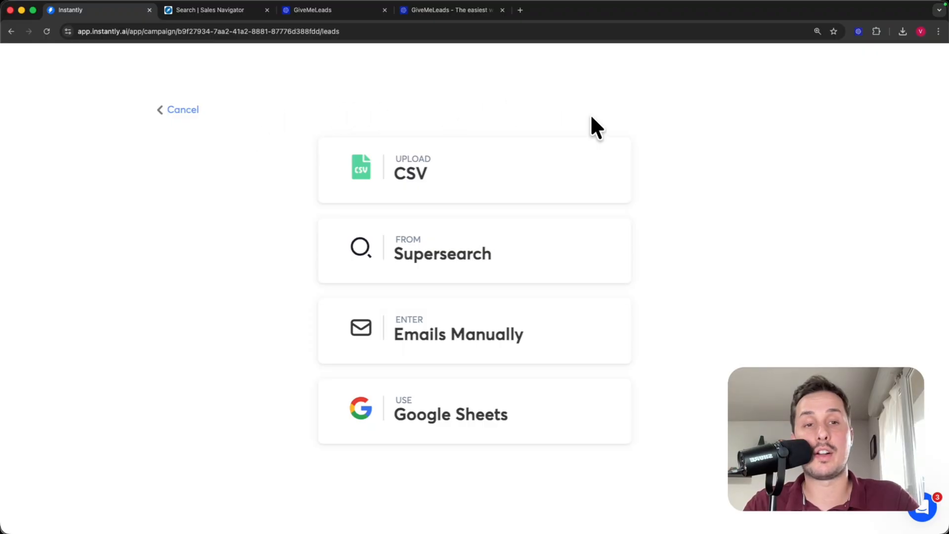
- Upload Export #19.csv as the lead file, with 79 data rows detected
click(425, 186)
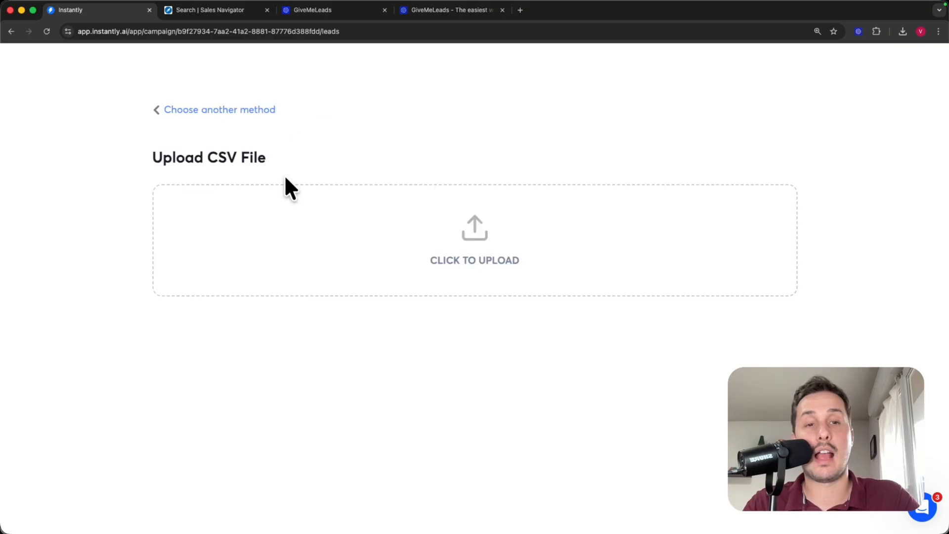
click(463, 250)
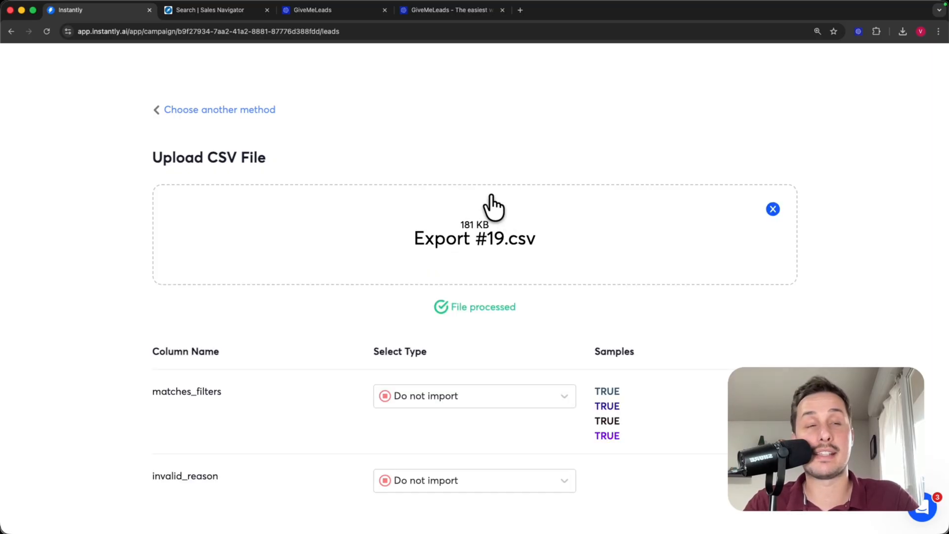
scroll(446, 210, down, 1)
scroll(447, 210, down, 3)
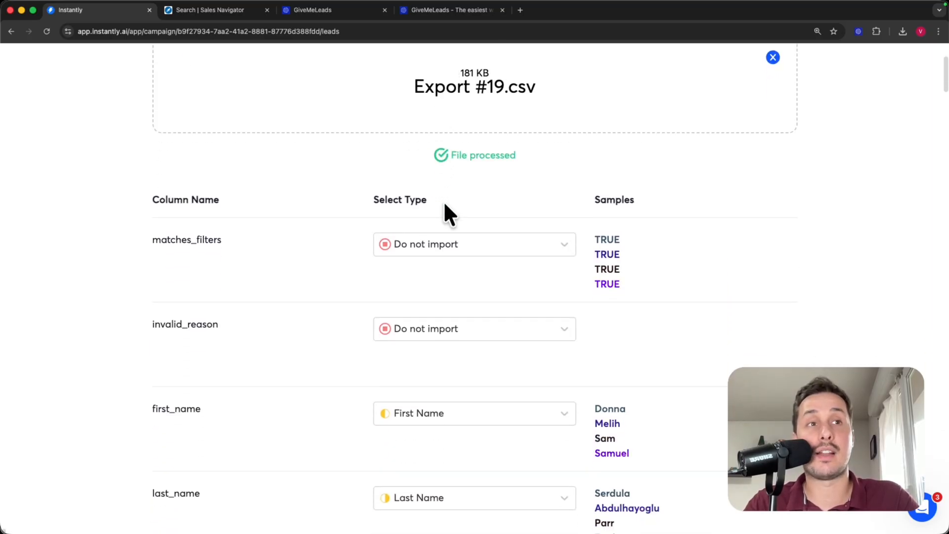
scroll(433, 210, down, 1)
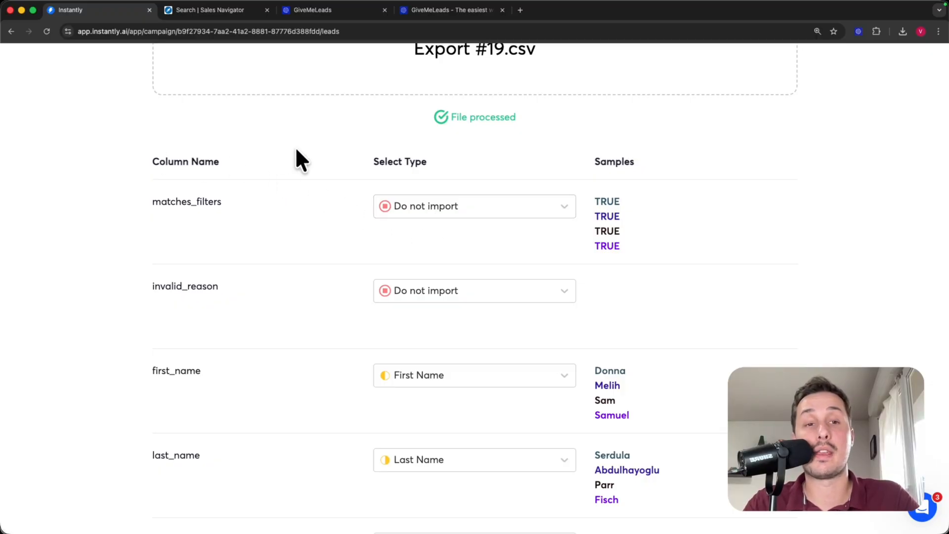
scroll(425, 242, down, 2)
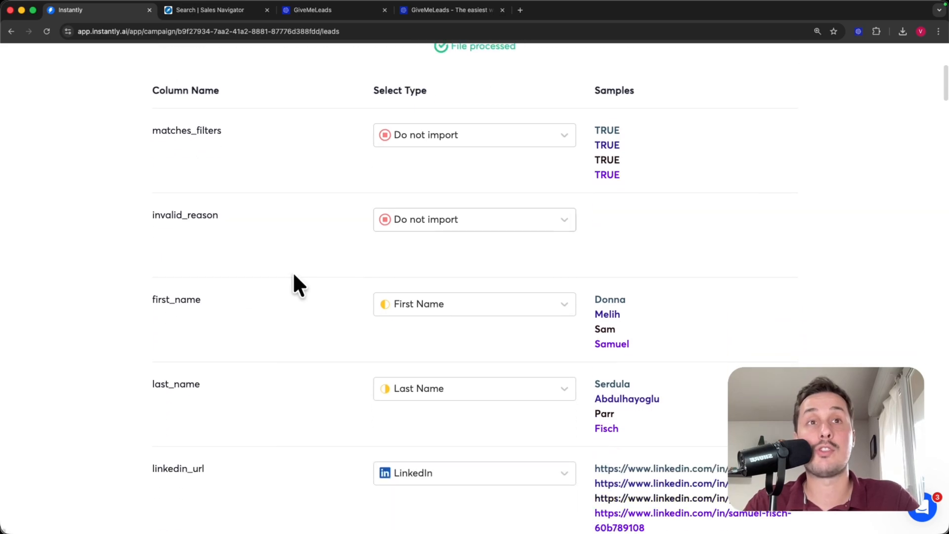
- Keep first_name mapped to First Name and review the remaining column mappings
drag(151, 299, 229, 307)
click(451, 304)
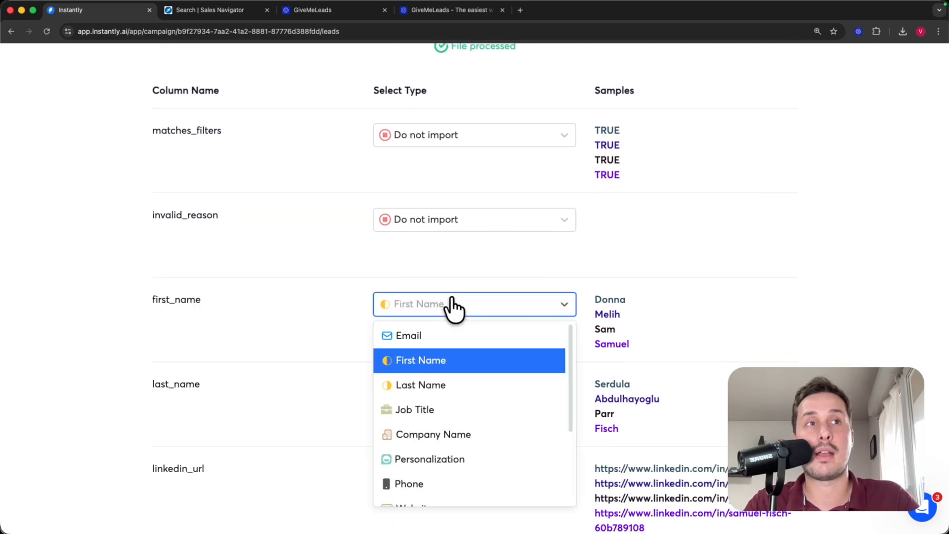
click(417, 362)
scroll(163, 312, down, 2)
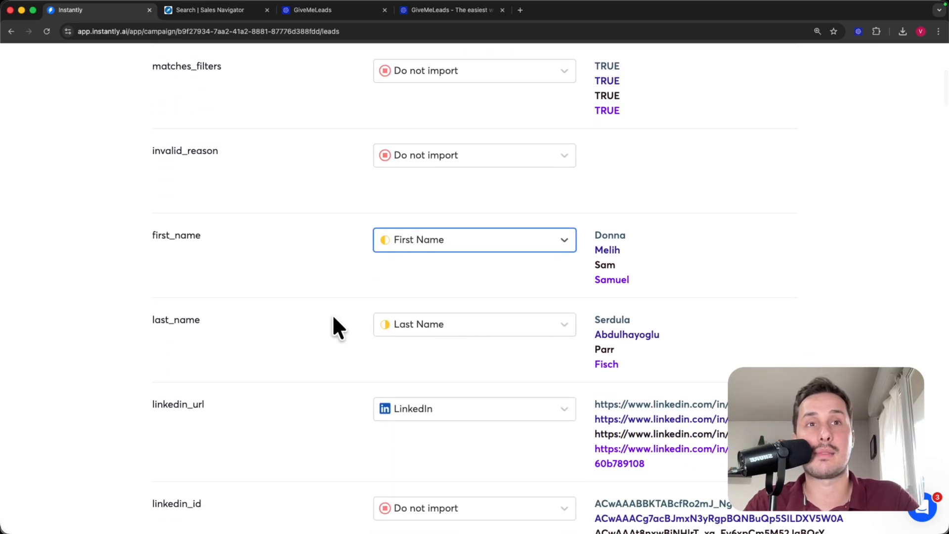
scroll(332, 326, down, 5)
scroll(307, 292, up, 2)
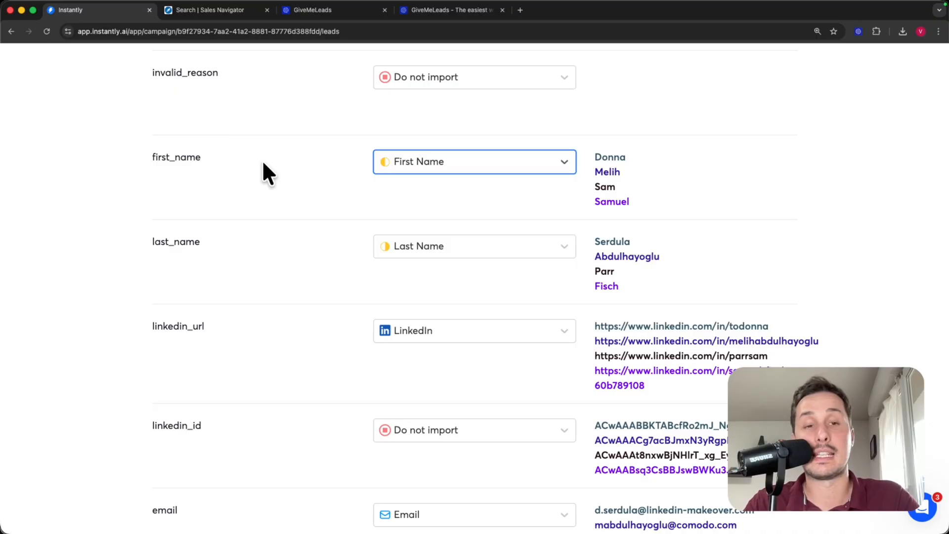
scroll(296, 197, down, 3)
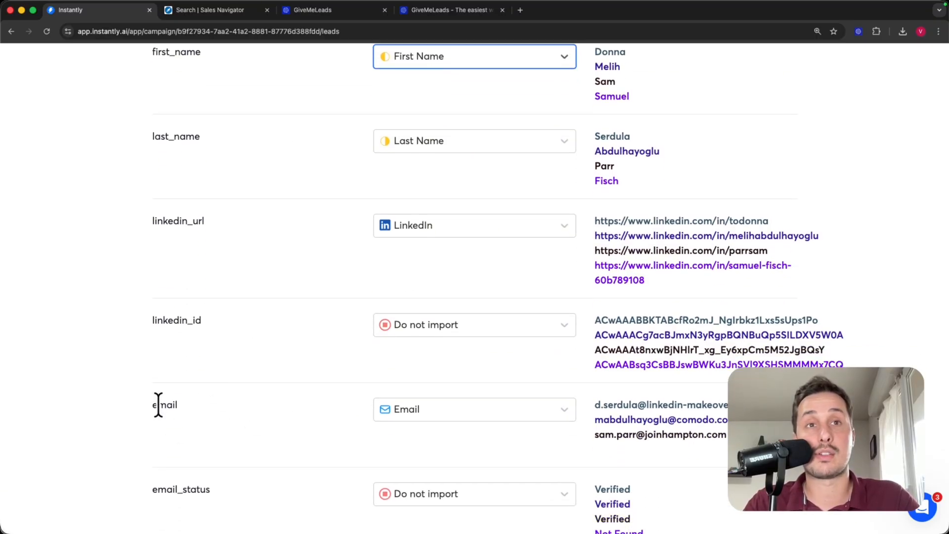
scroll(252, 347, down, 1)
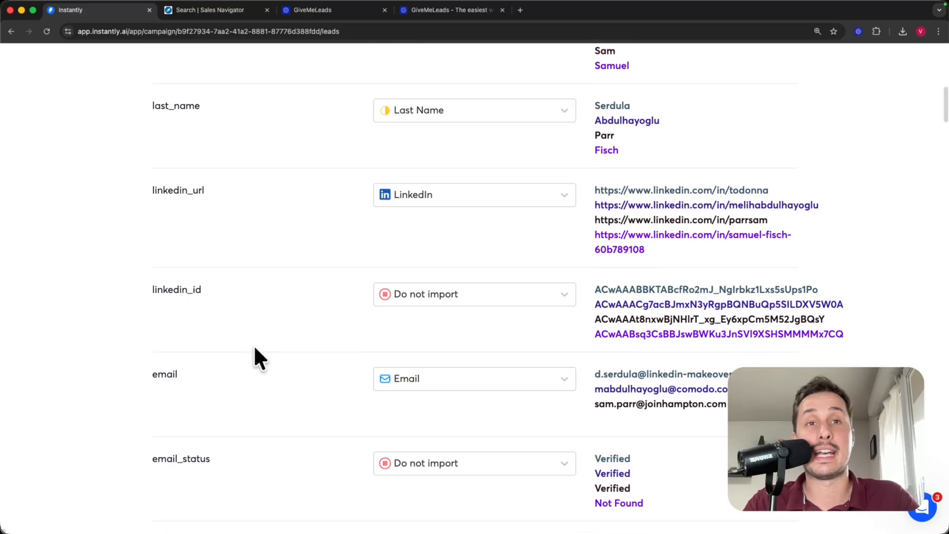
scroll(286, 324, down, 20)
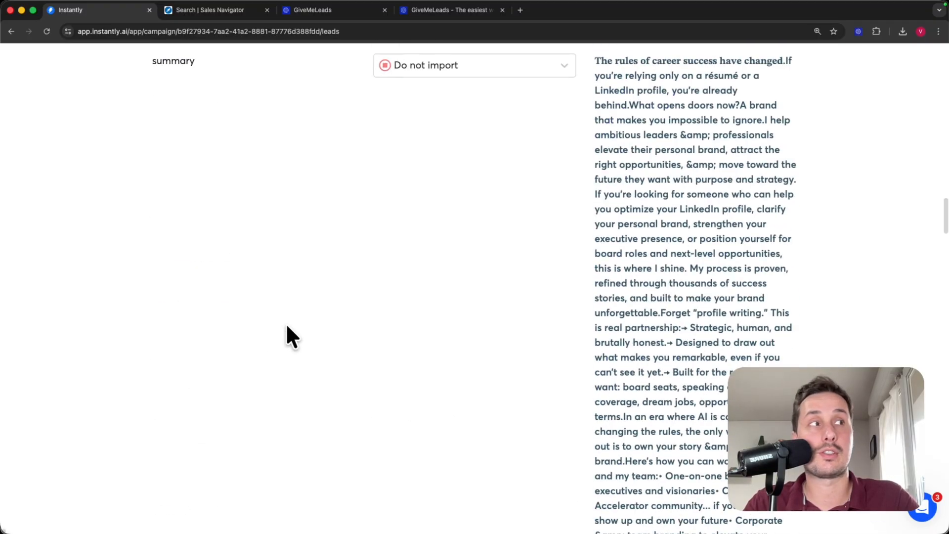
scroll(286, 326, down, 15)
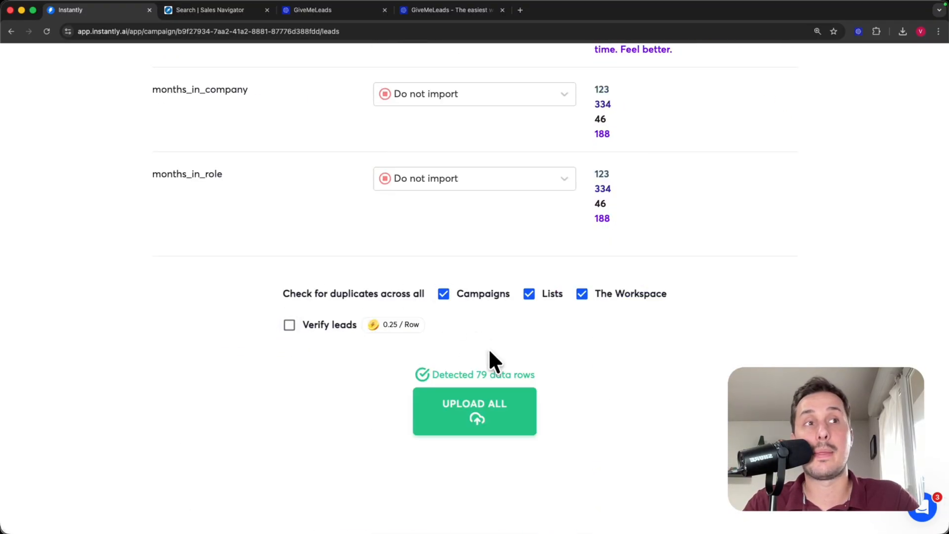
- Upload the leads, confirming import of 59 valid contacts and skipping 20 with errors
click(497, 422)
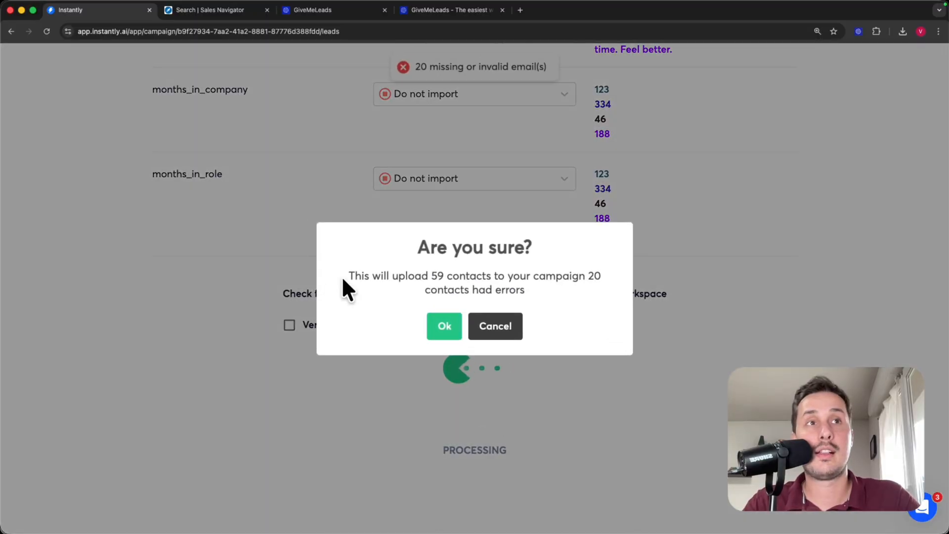
drag(342, 276, 423, 274)
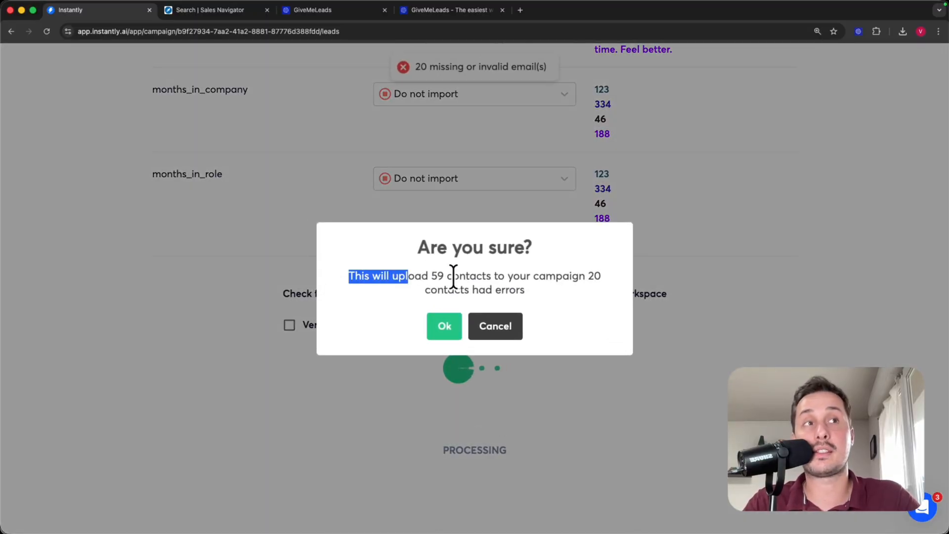
drag(592, 276, 570, 291)
click(570, 291)
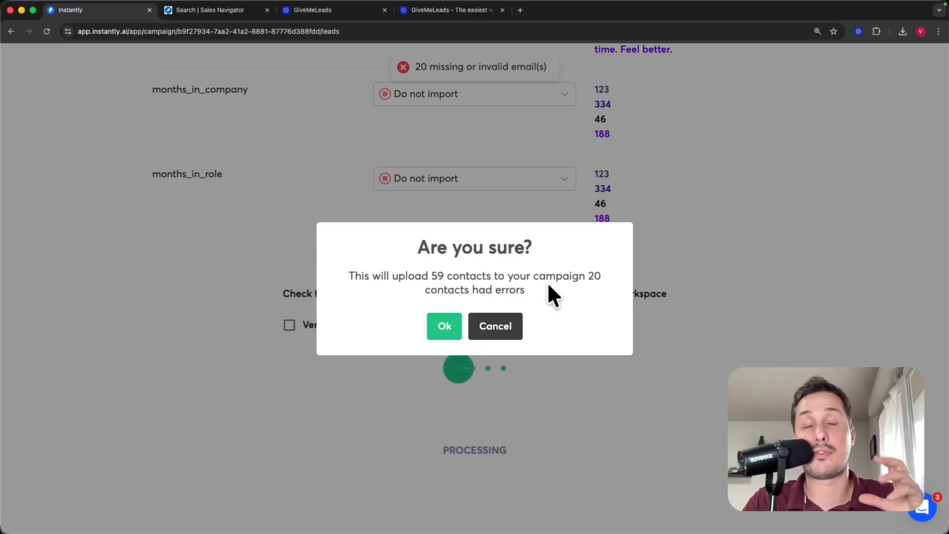
click(440, 326)
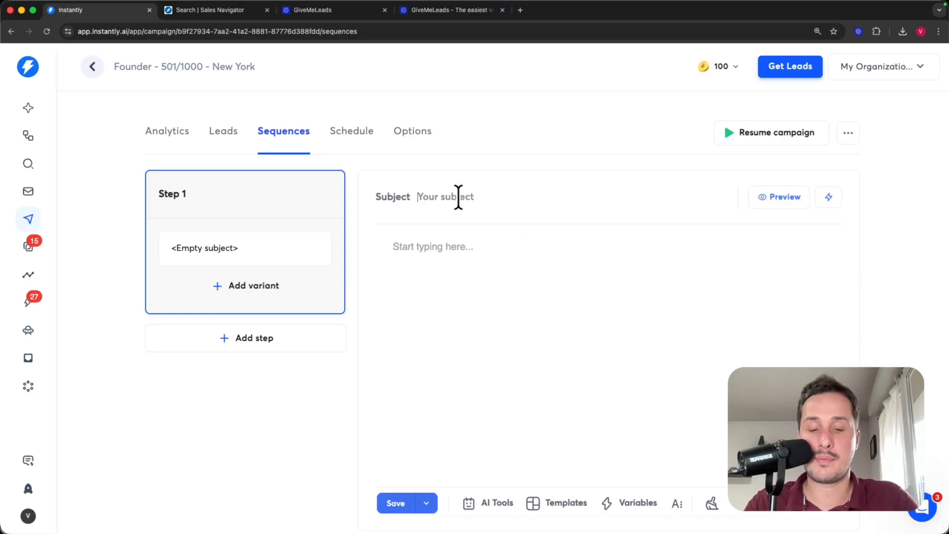
- Enter the Step 1 subject 'export leads with emails'
click(436, 10)
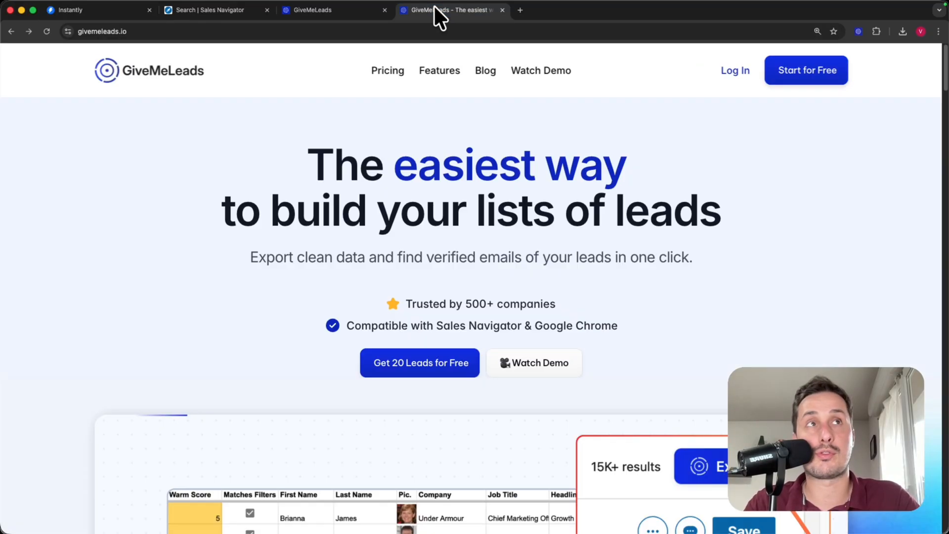
click(87, 12)
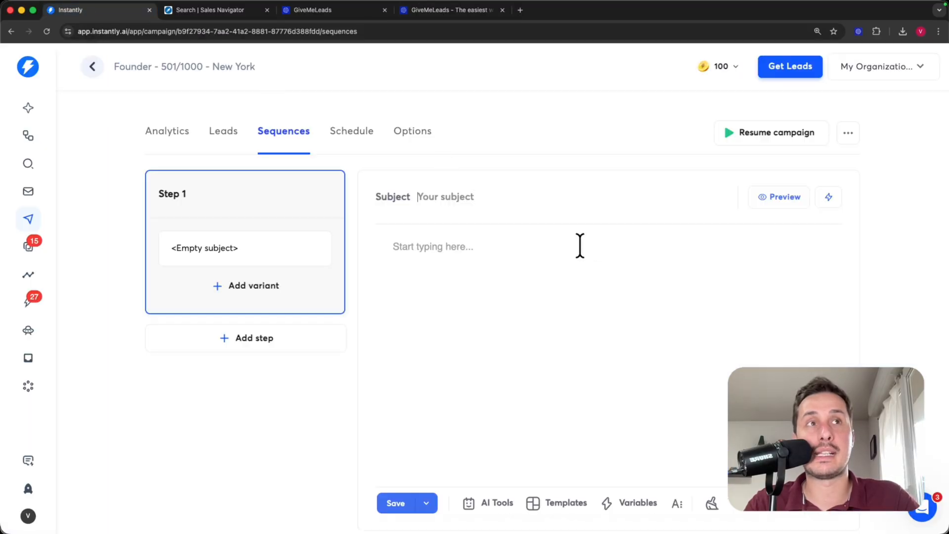
text(export leads with emails)
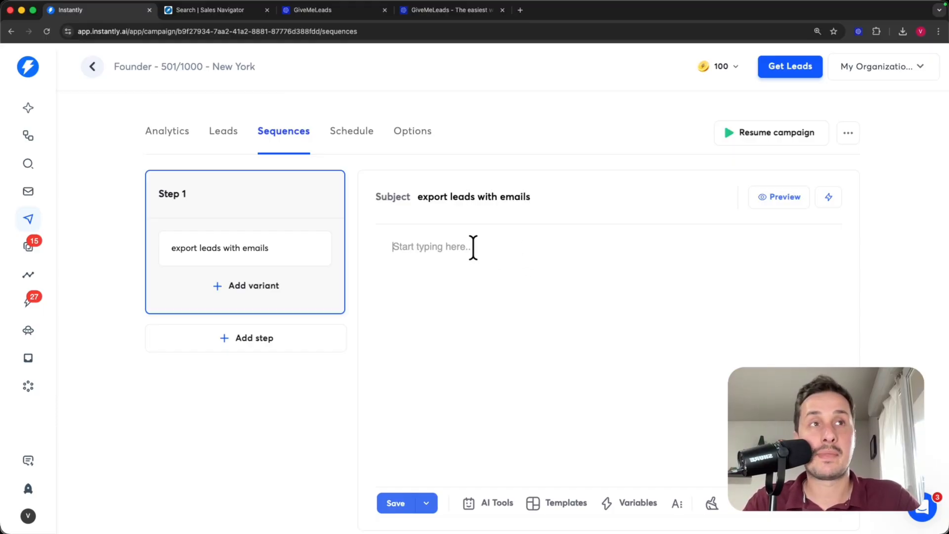
- Start the email body with 'Hi {{firstName}},' followed by a new line
text(Hi)
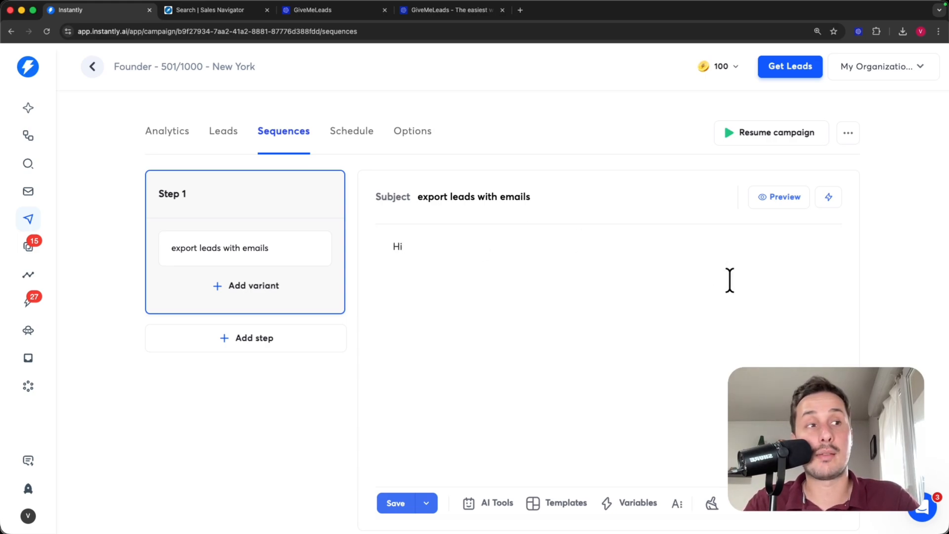
click(634, 510)
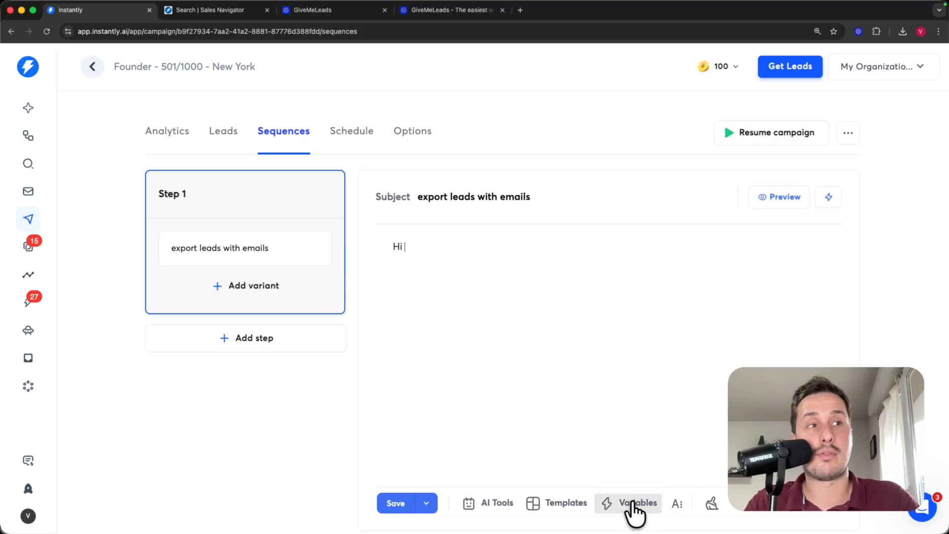
click(490, 266)
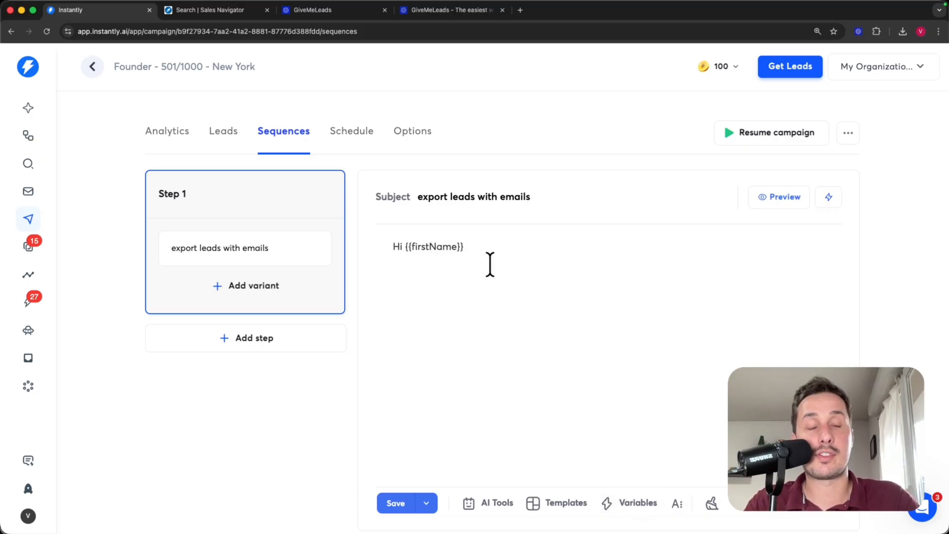
text(,)
key(Return)
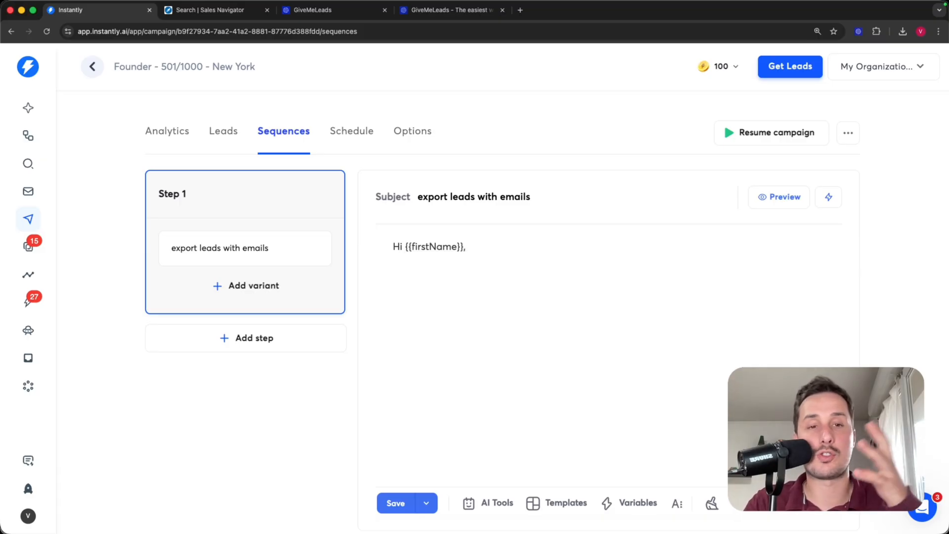
key(Return)
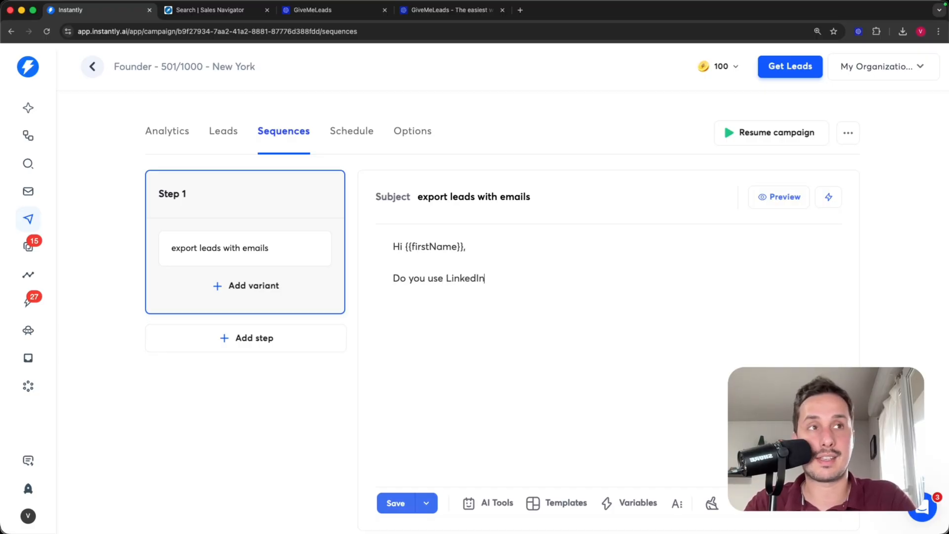
- Write the Sales Navigator lead-list question and insert {{accountSignature}} on the line below
text(ales Navigator to bui)
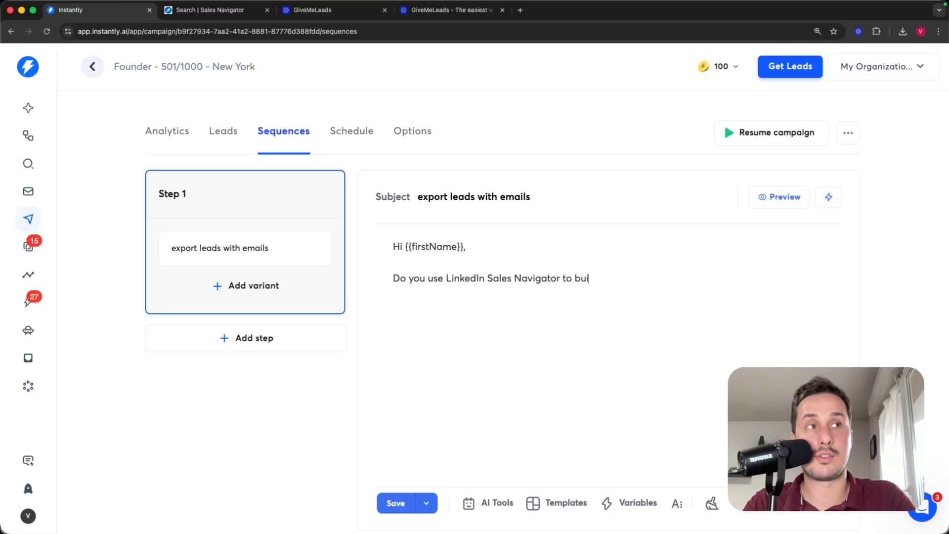
text(kld )
text(d your list of leads?)
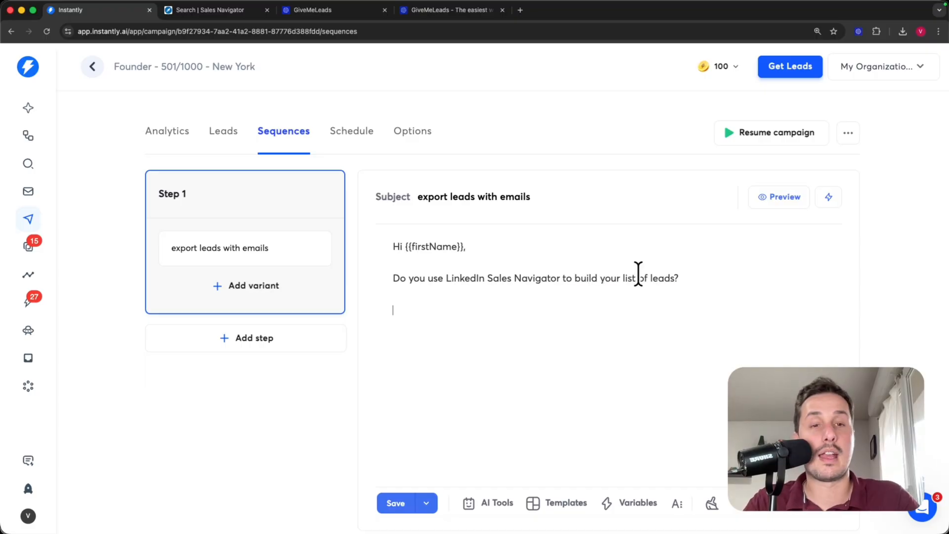
key(Return)
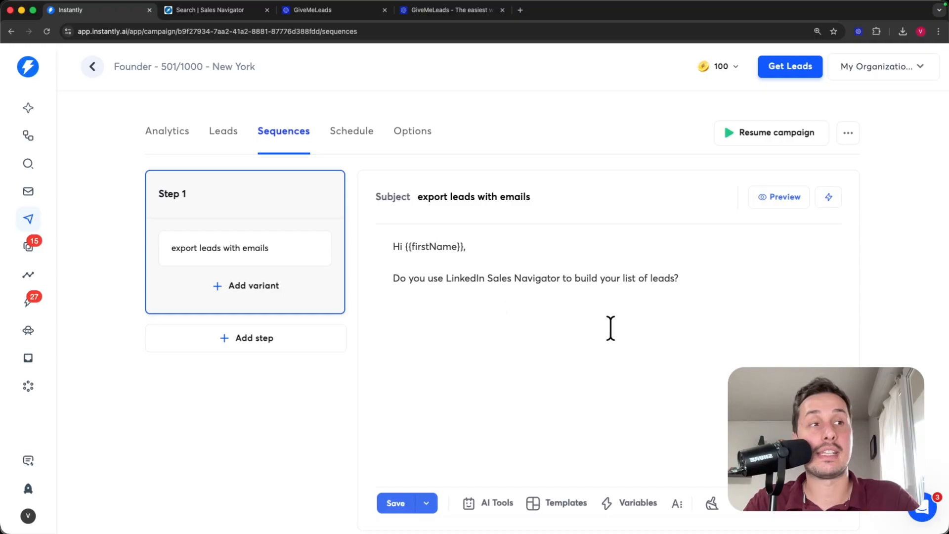
click(628, 504)
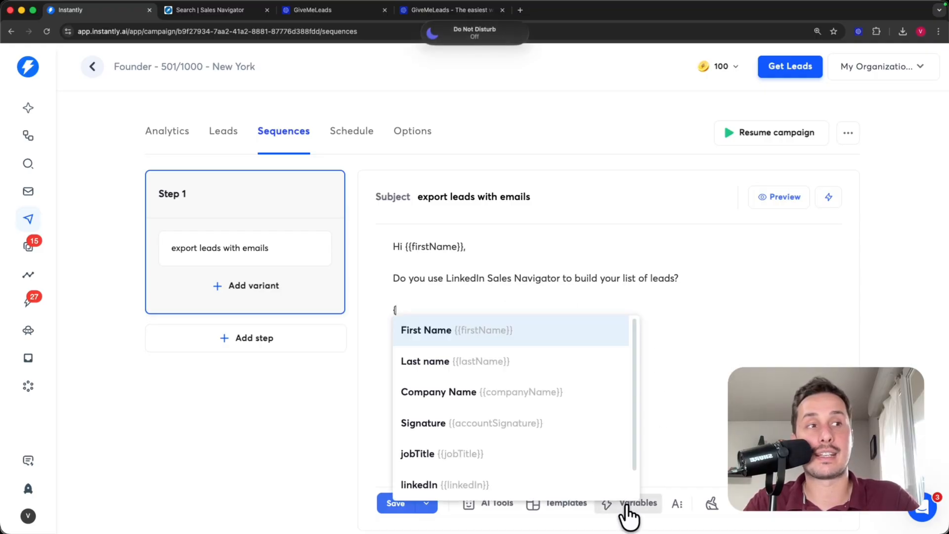
click(479, 431)
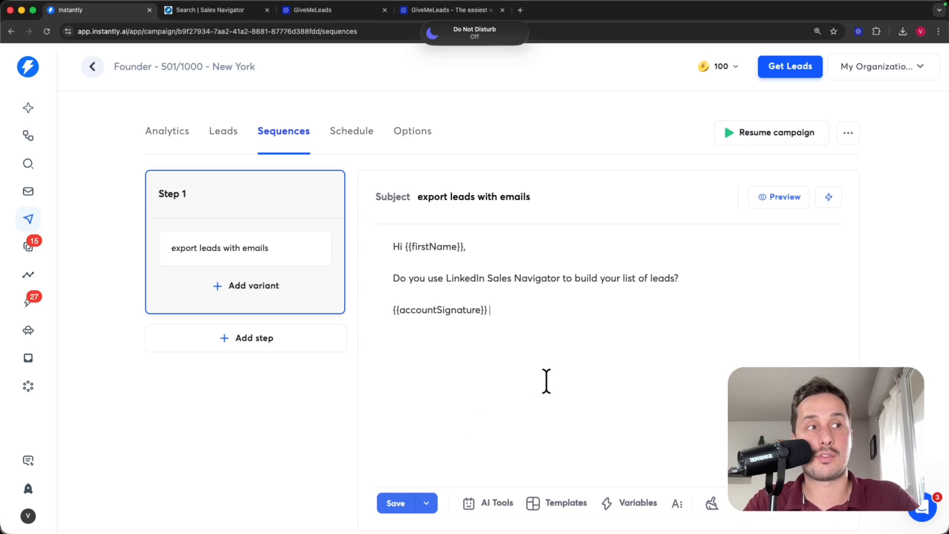
- Select and check the greeting, question and signature text in the body
click(487, 246)
drag(487, 246, 678, 279)
click(574, 310)
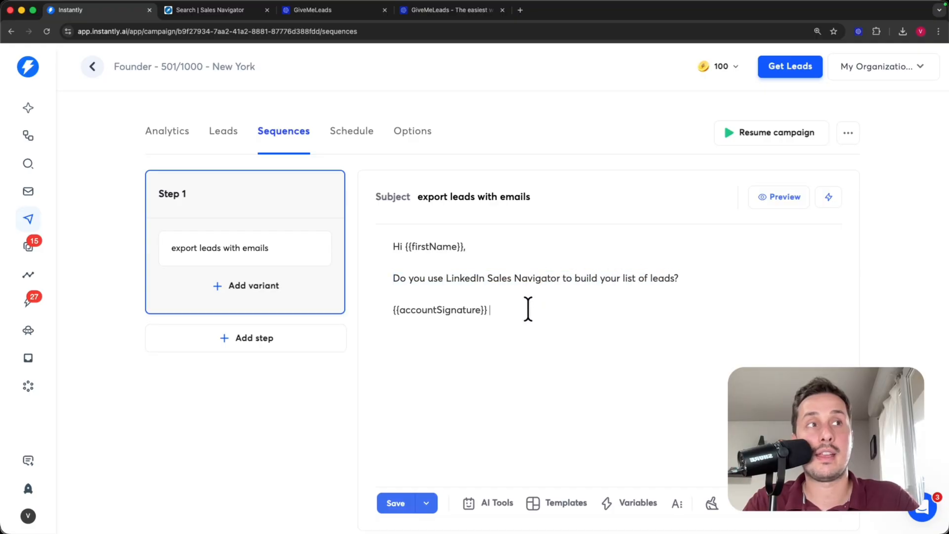
drag(494, 309, 389, 307)
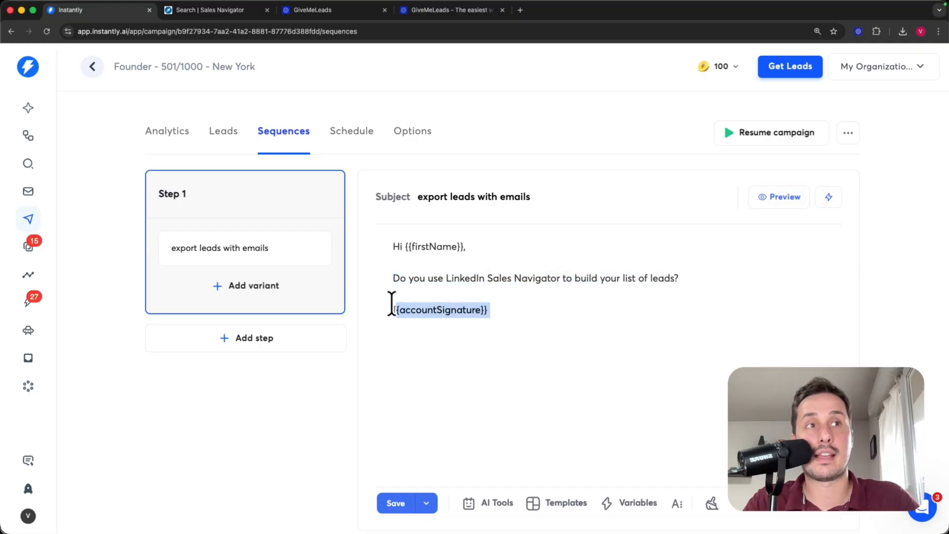
click(453, 359)
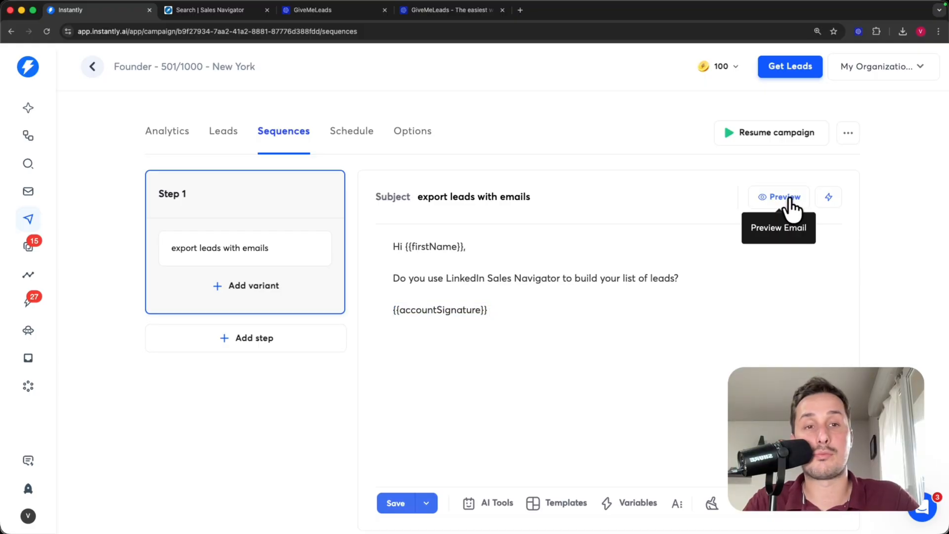
click(792, 203)
click(213, 191)
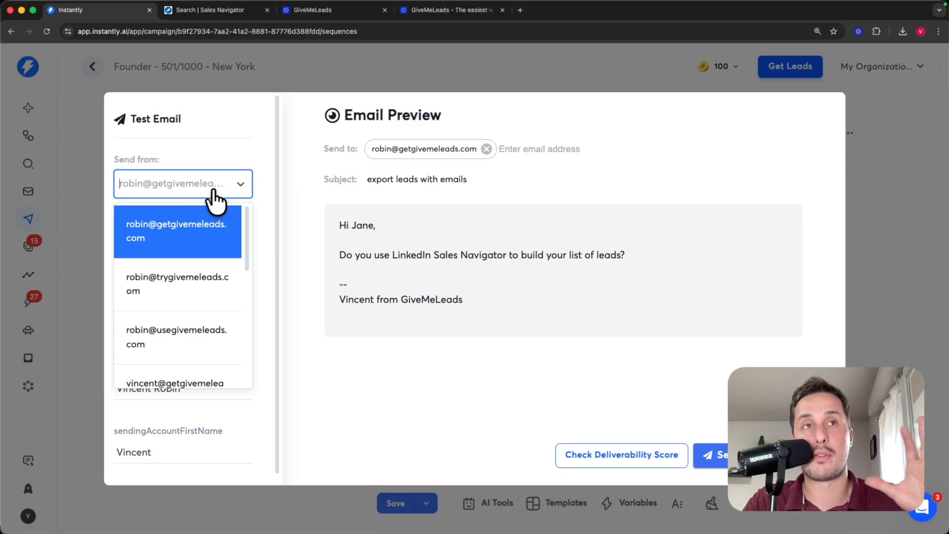
click(200, 289)
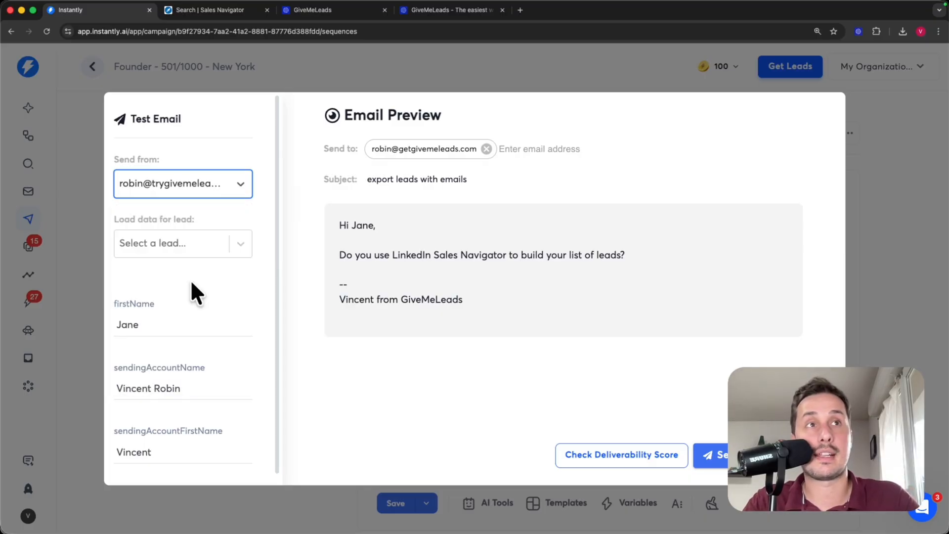
drag(464, 300, 333, 286)
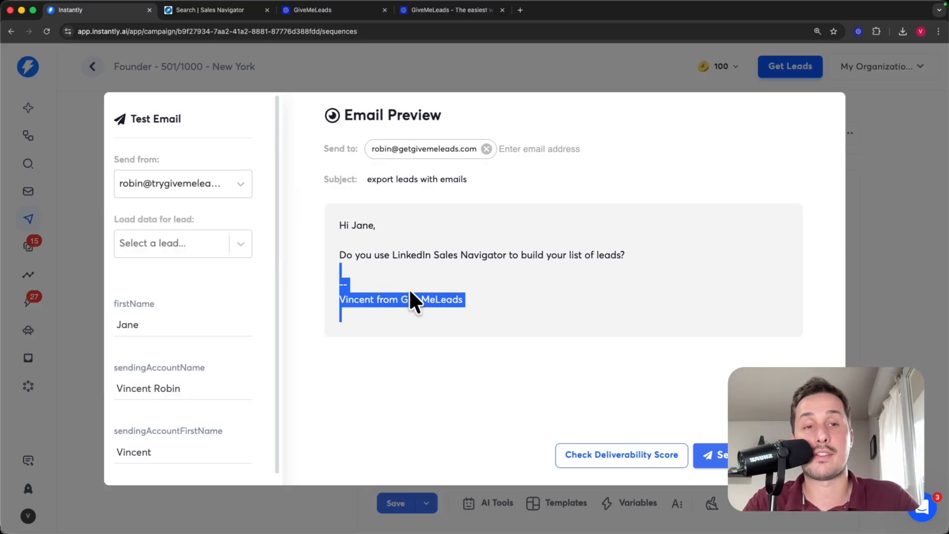
click(425, 299)
drag(482, 311, 194, 242)
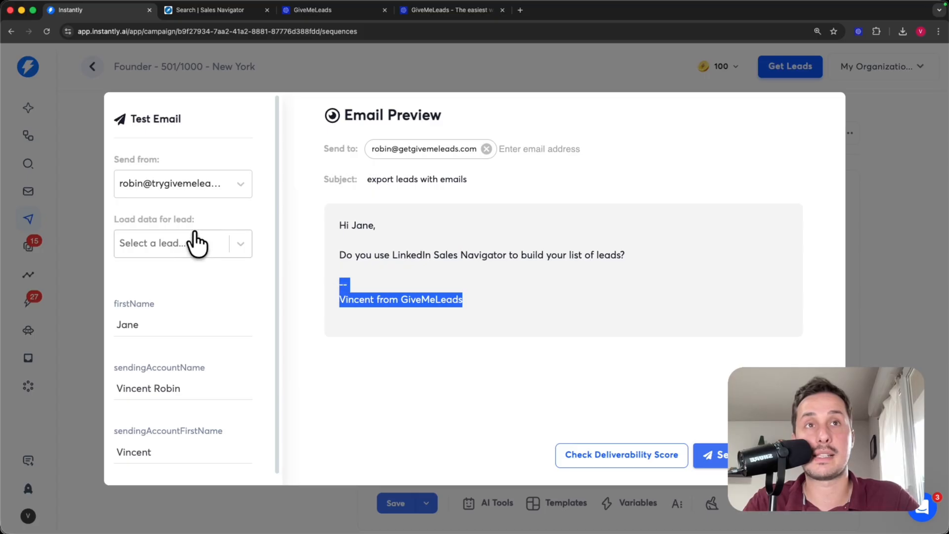
click(197, 216)
click(200, 247)
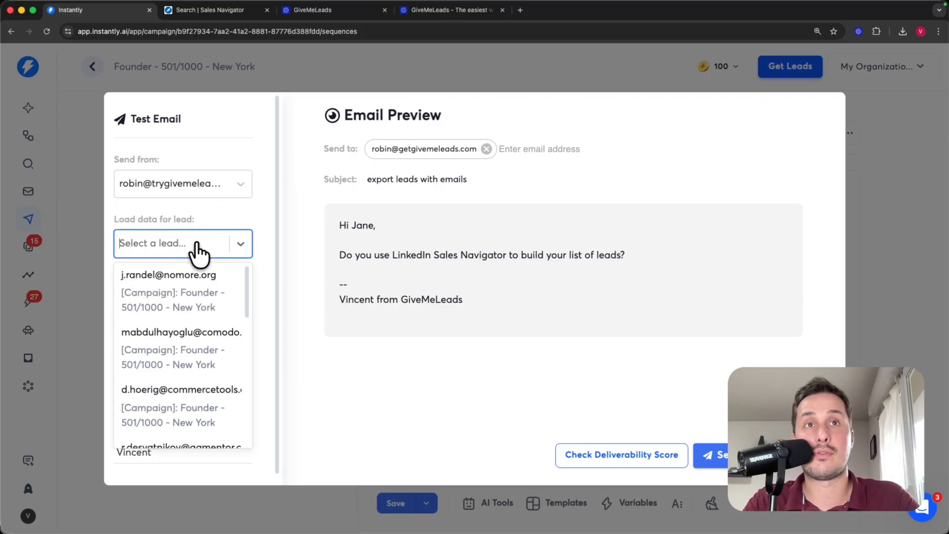
click(211, 408)
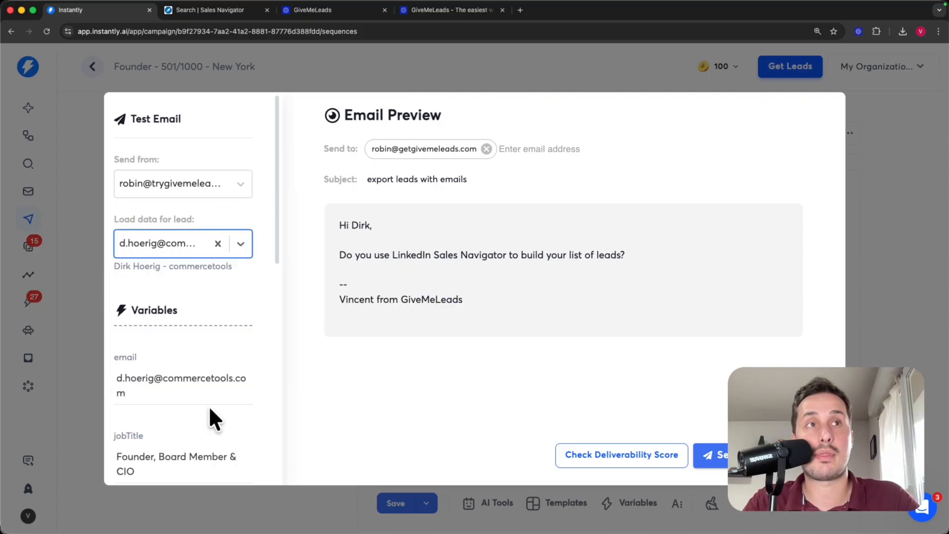
drag(339, 225, 373, 226)
drag(339, 255, 651, 286)
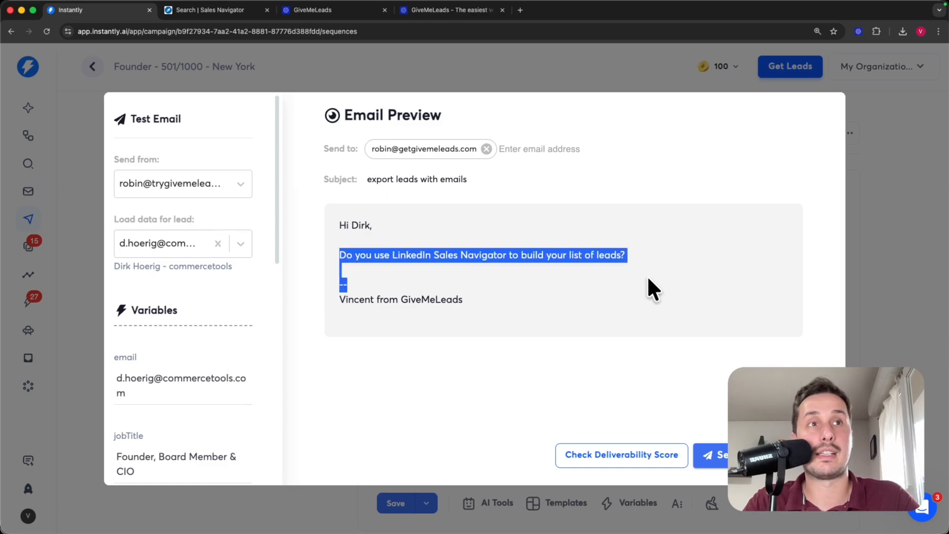
click(911, 275)
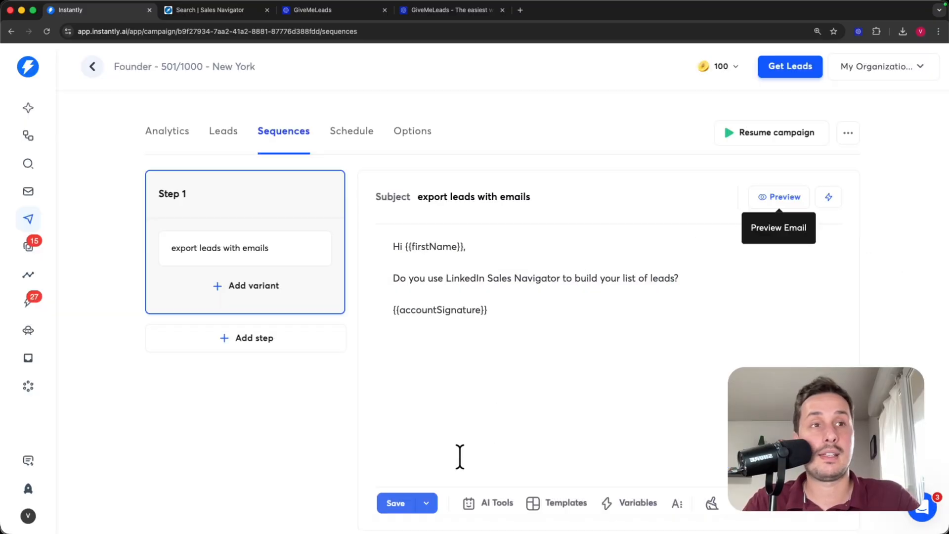
- Save the campaign and convert the Step 1 body into {{RANDOM}} spintax with AI Spintax Writer
click(399, 505)
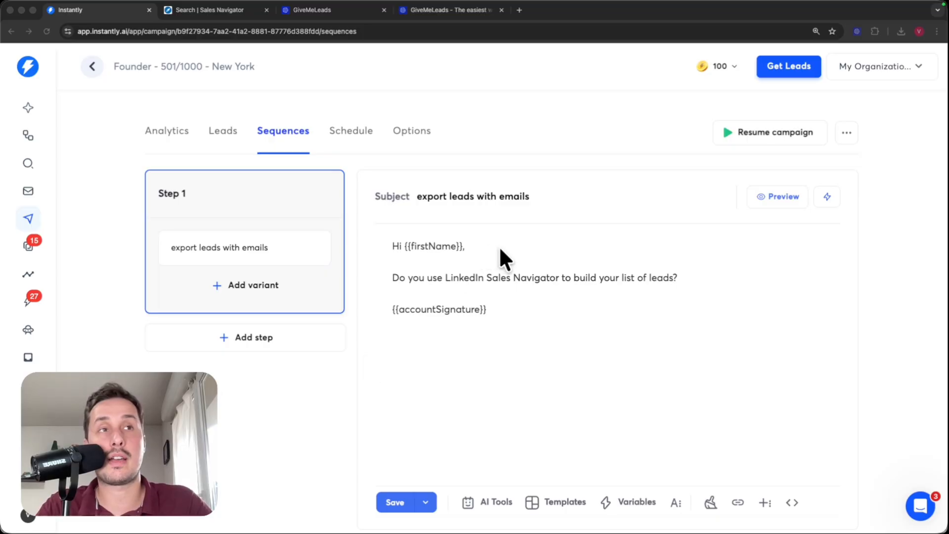
drag(549, 328, 298, 210)
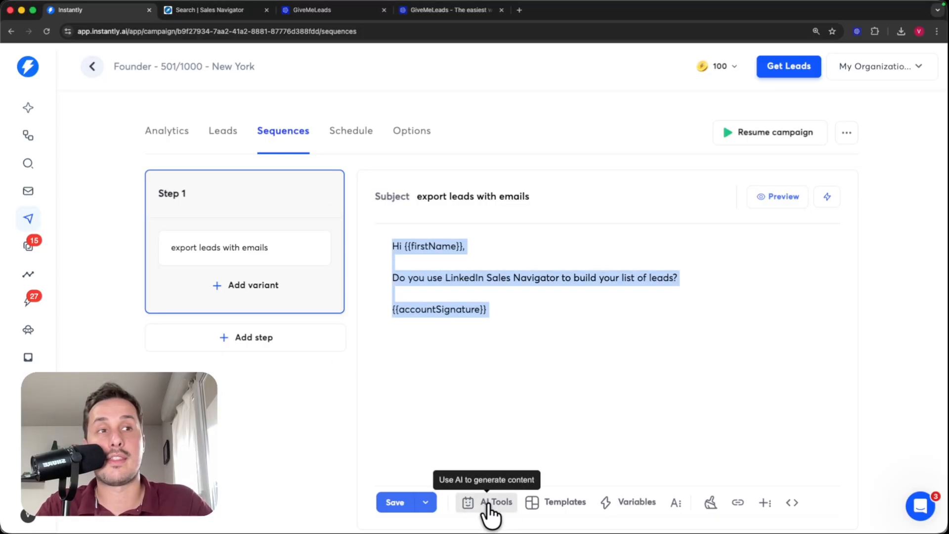
click(490, 509)
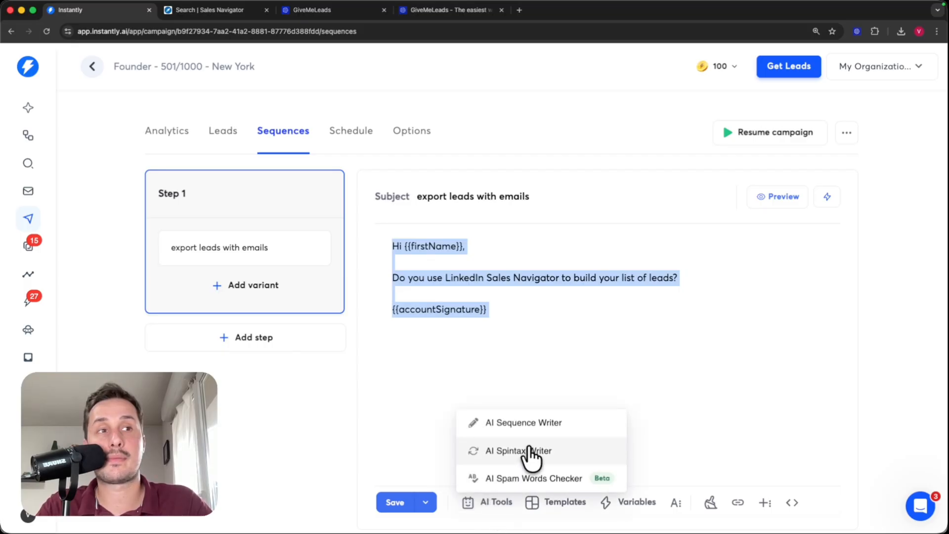
click(579, 465)
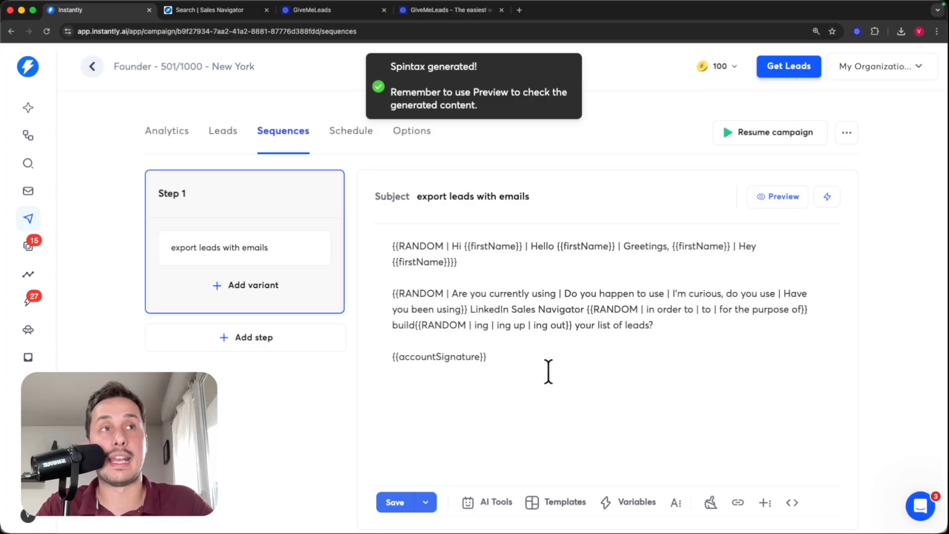
drag(546, 373, 386, 239)
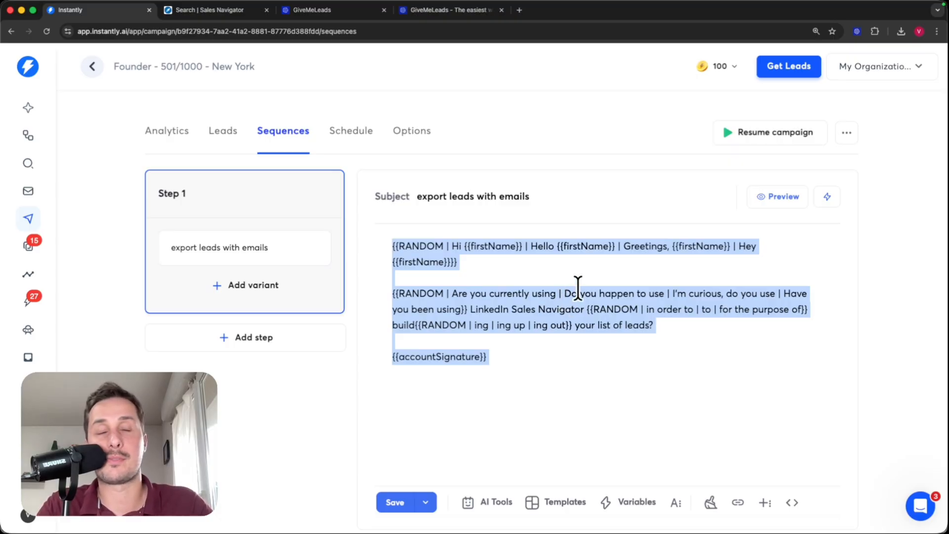
click(782, 197)
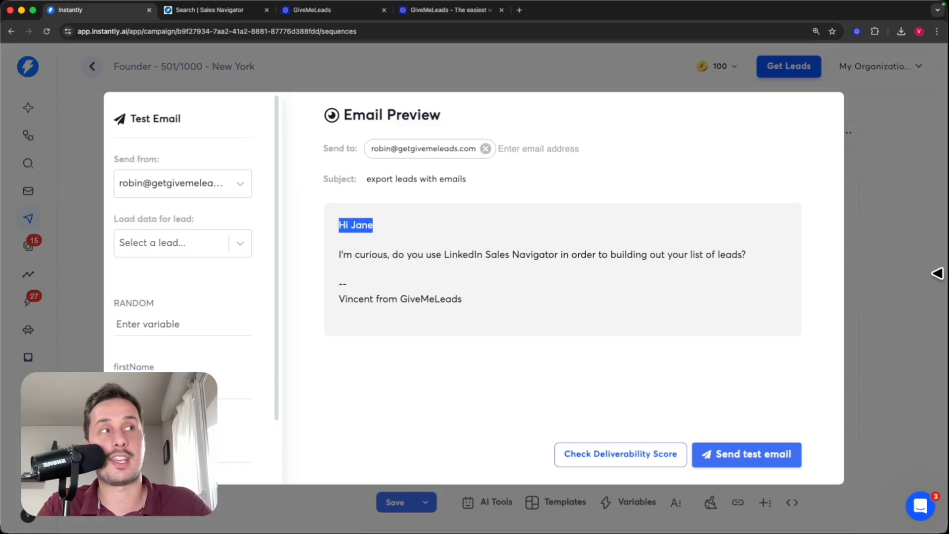
click(873, 275)
click(782, 208)
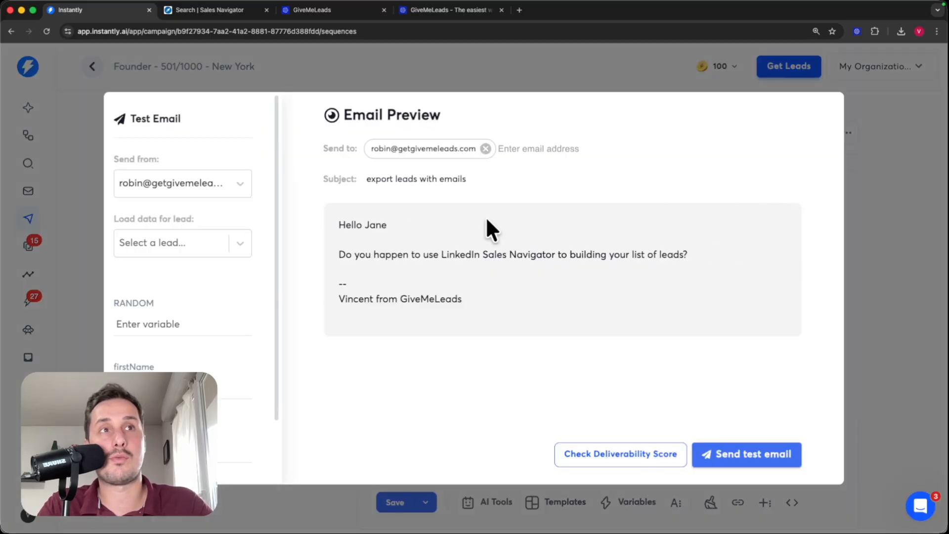
triple_click(443, 226)
drag(410, 224, 323, 215)
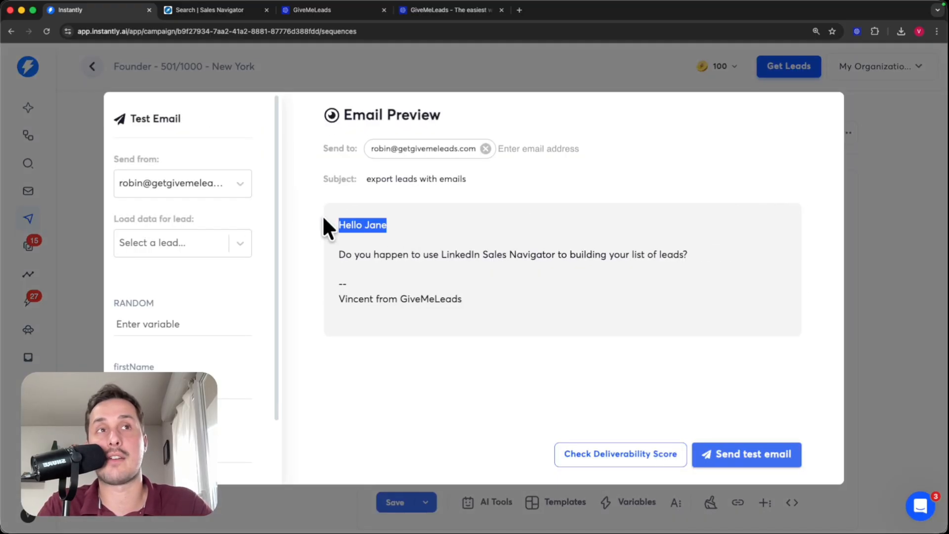
click(901, 270)
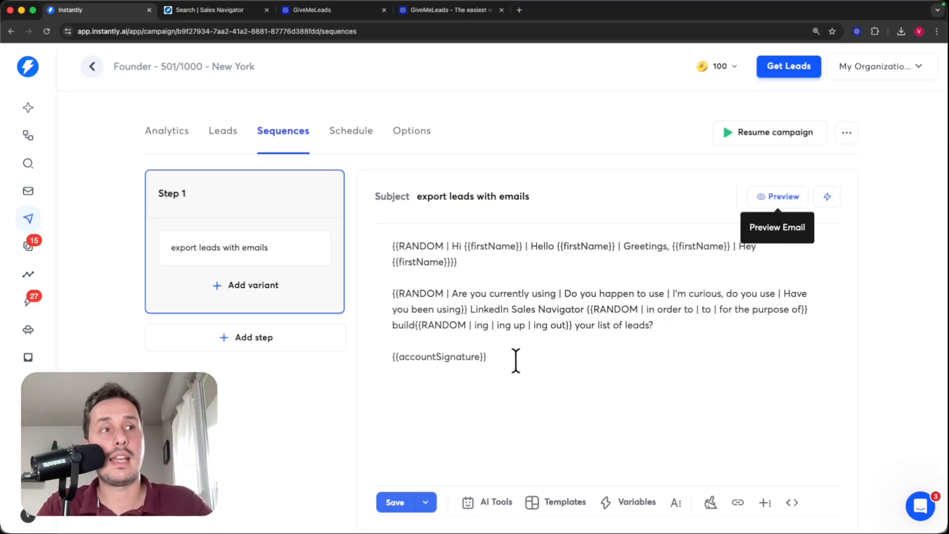
click(398, 502)
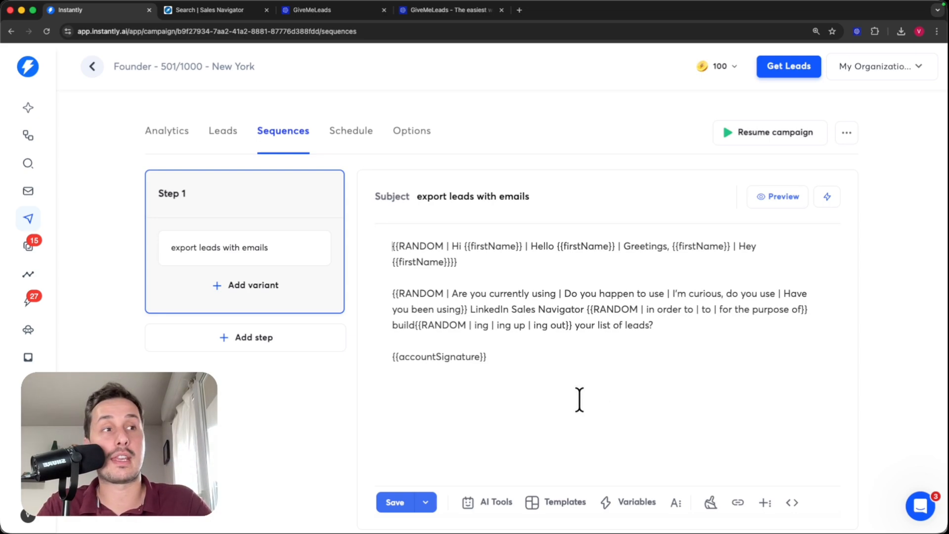
drag(596, 402, 373, 246)
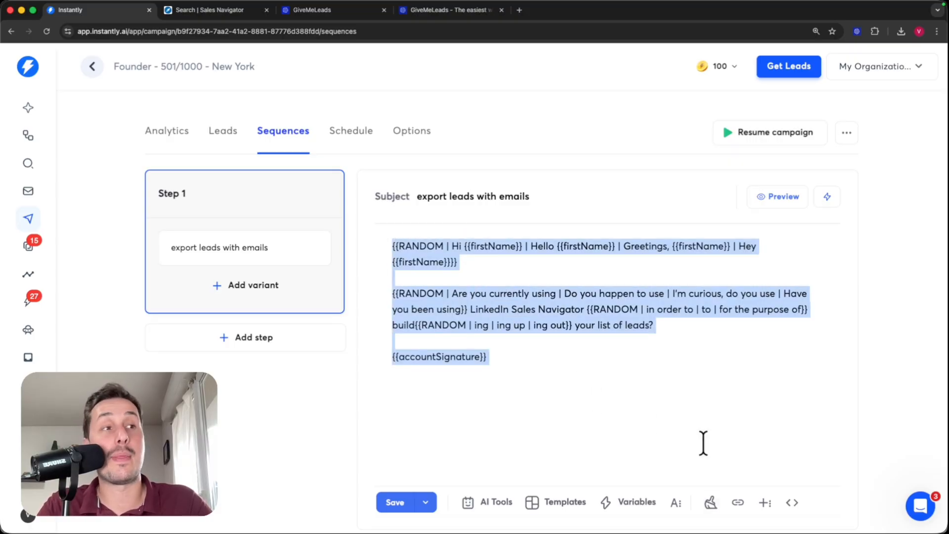
click(710, 504)
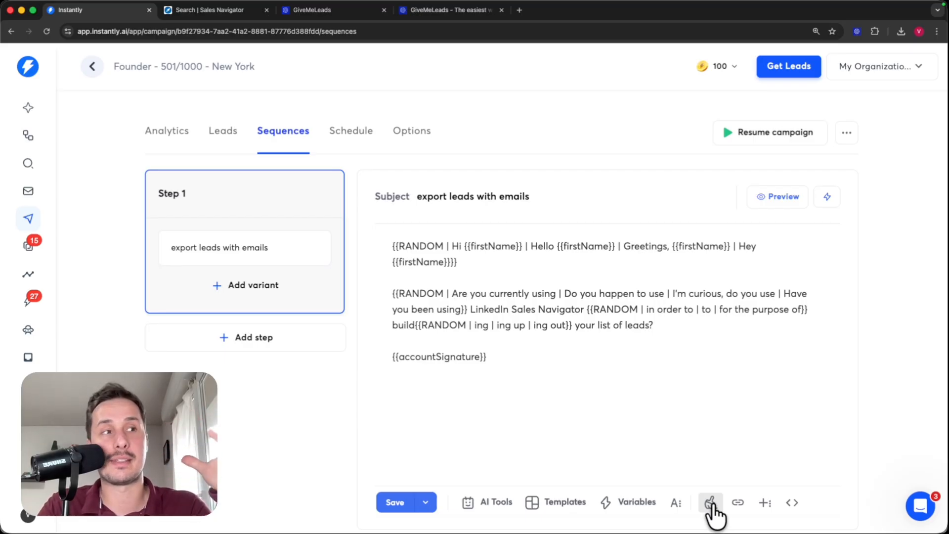
click(393, 502)
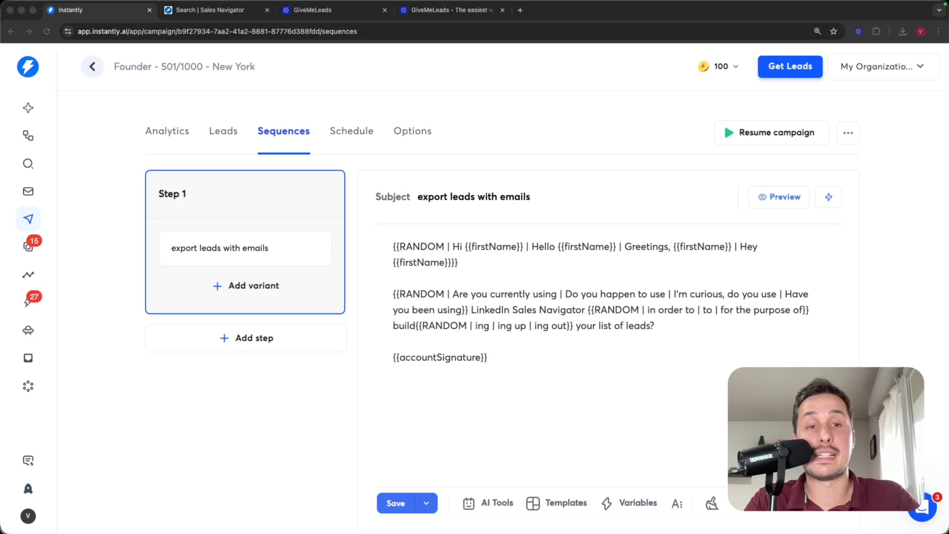
click(545, 415)
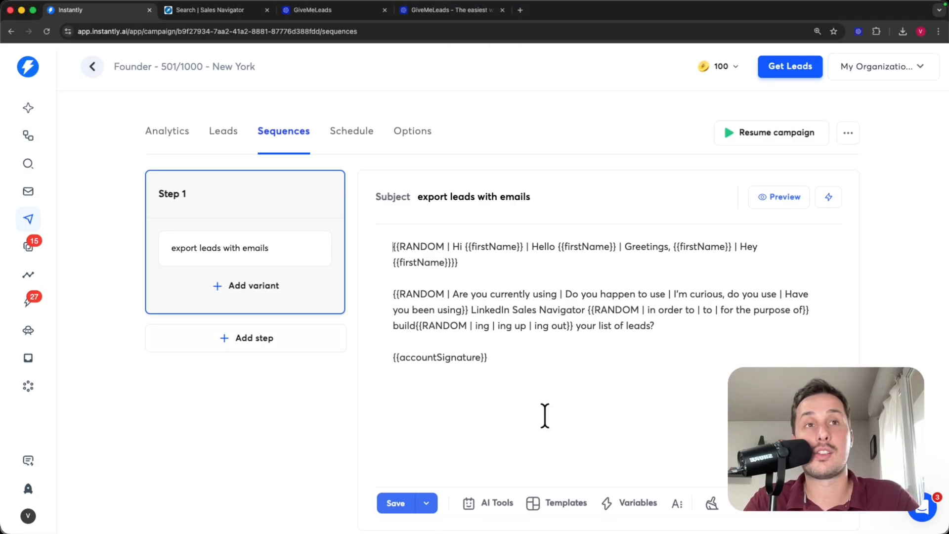
- Add Step 2 with the body 'Quick follow-up' and save it
click(232, 342)
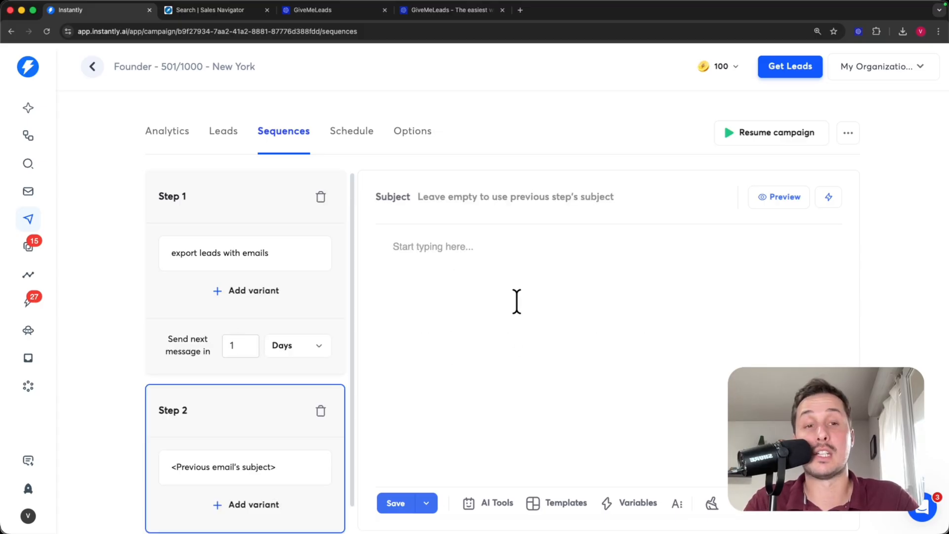
text(Quick follow-up)
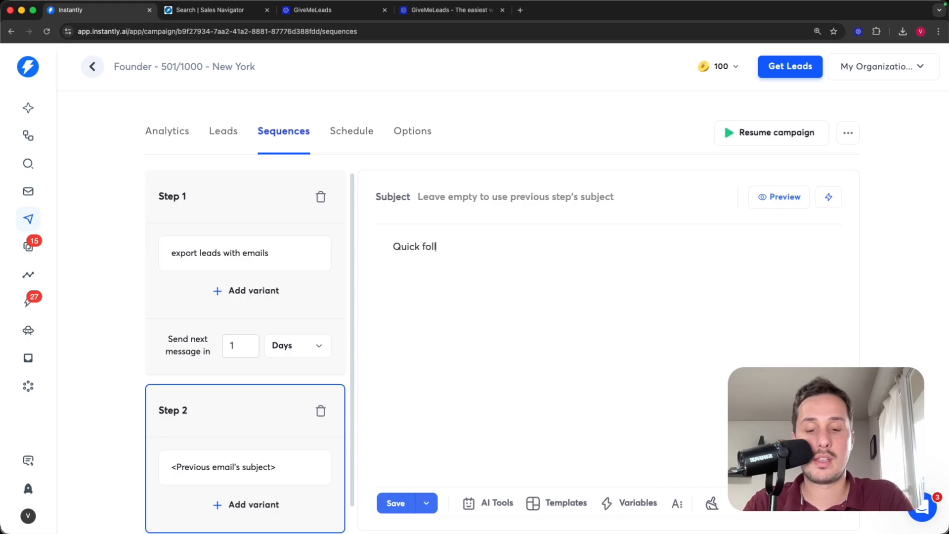
click(397, 504)
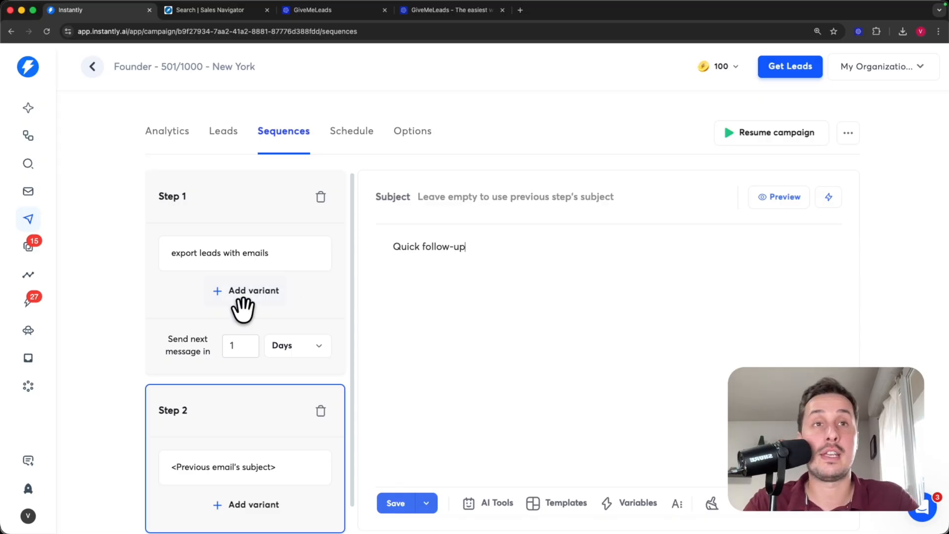
- Set Step 1's wait before the next message to 3 days and save the sequence
click(235, 346)
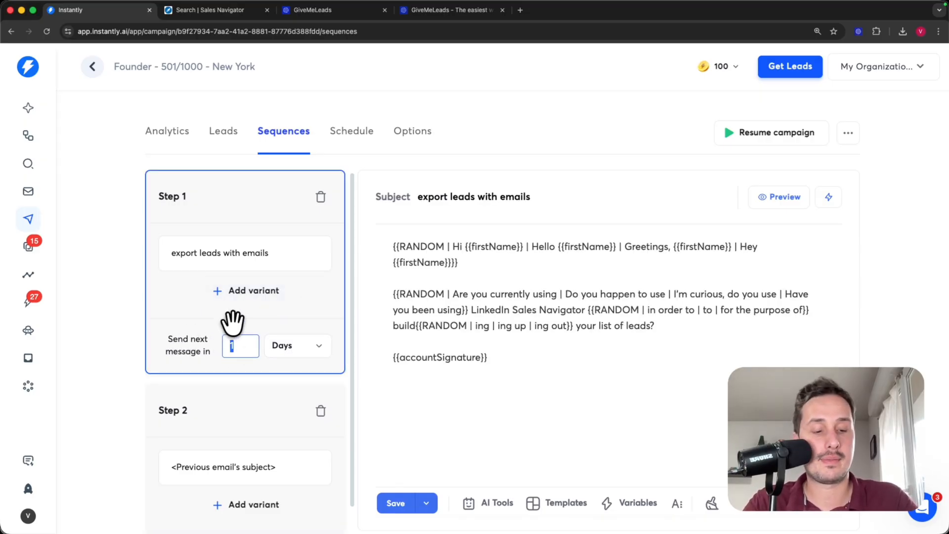
text(3)
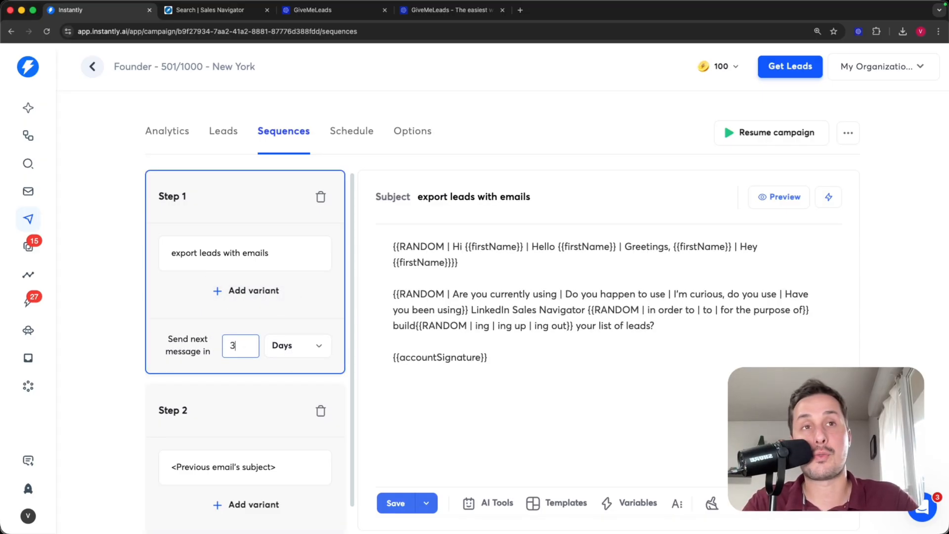
double_click(239, 347)
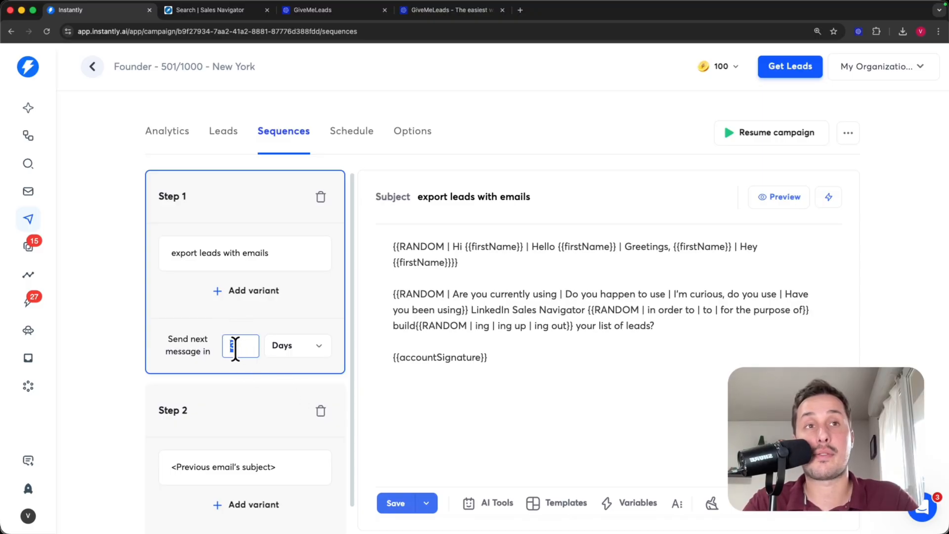
click(398, 503)
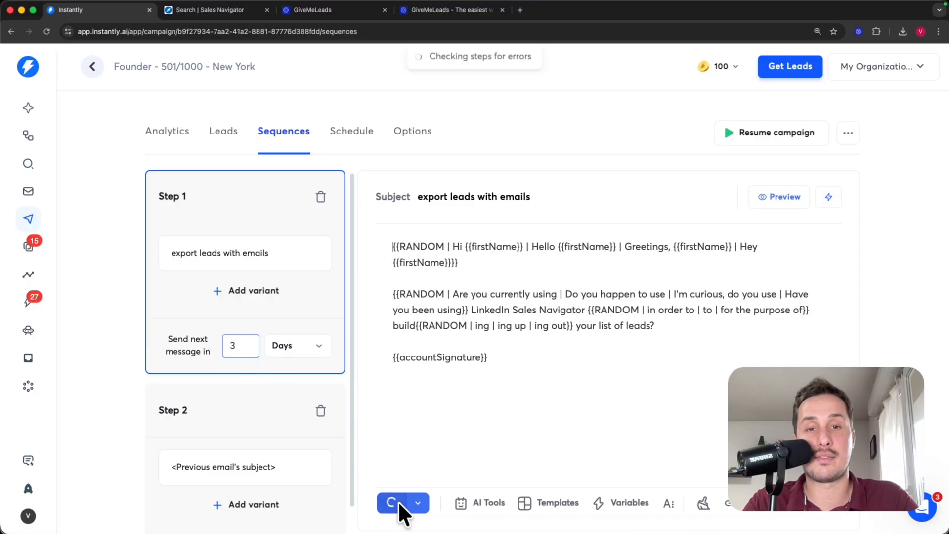
drag(519, 361, 373, 235)
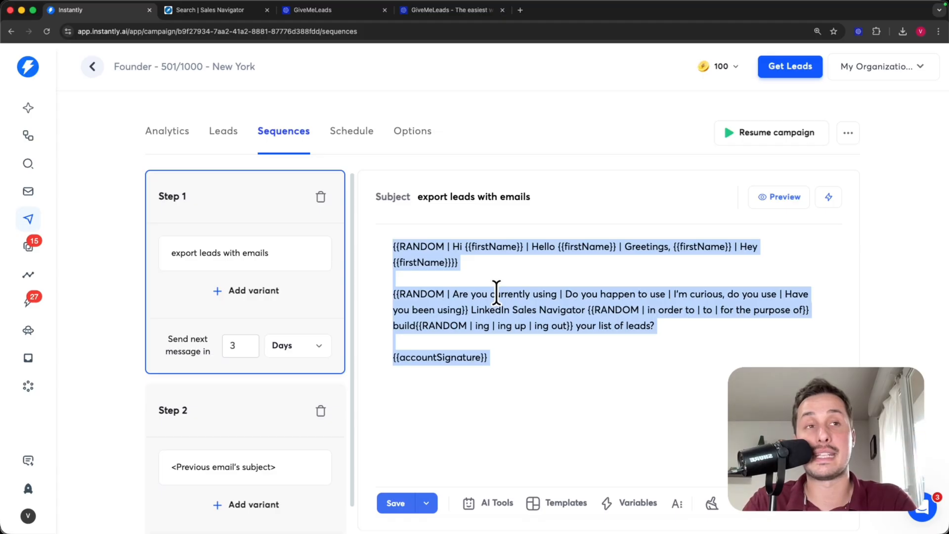
- Add variant B to Step 1 and paste variant A's spintax body into it
scroll(509, 339, down, 1)
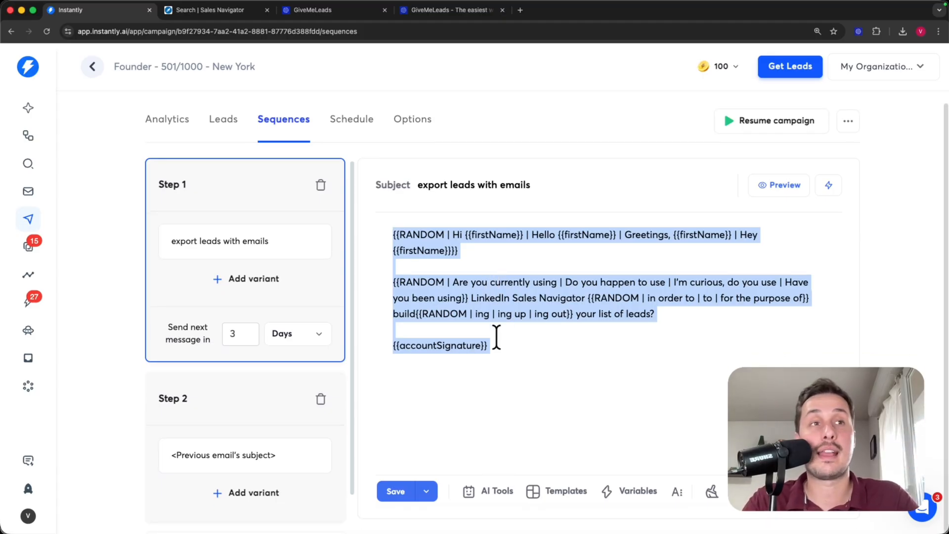
click(230, 383)
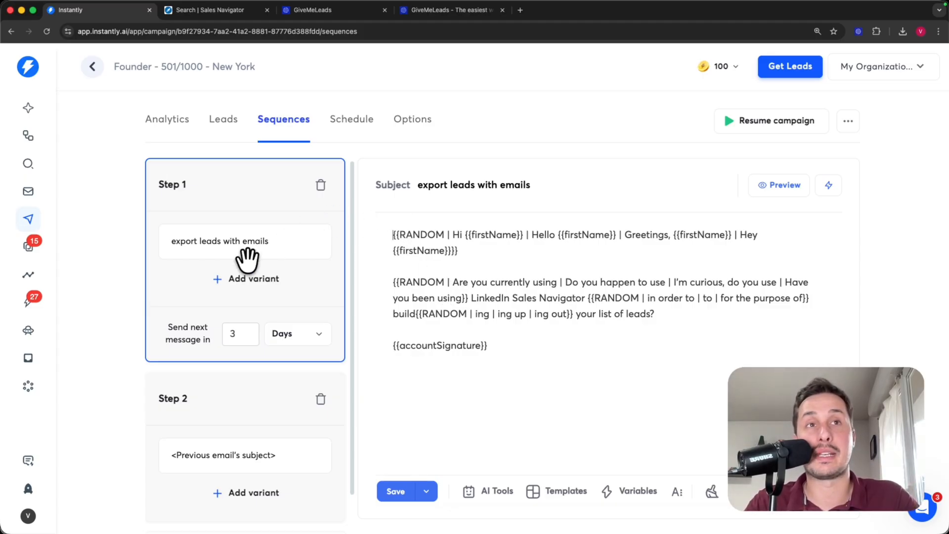
click(239, 290)
click(232, 257)
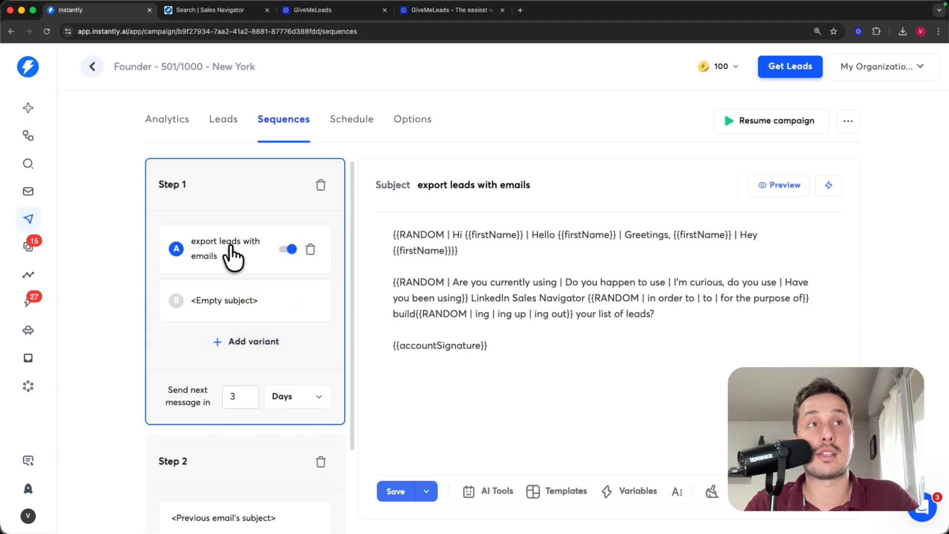
click(561, 360)
key(super+a)
key(super+c)
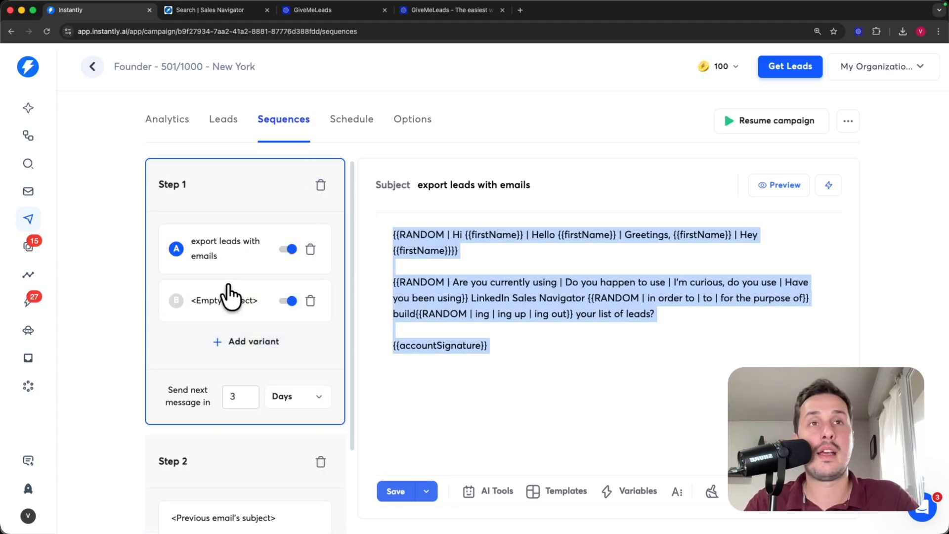
click(225, 302)
key(super+v)
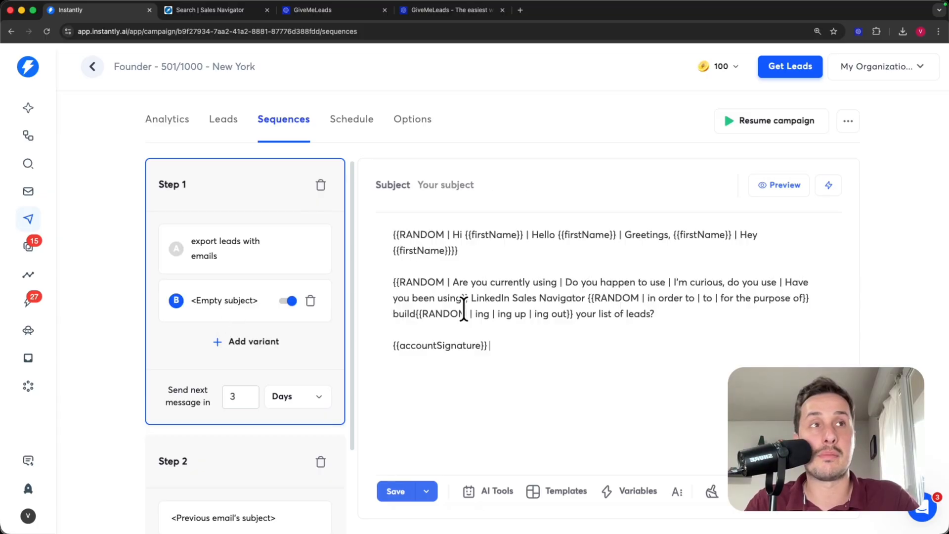
- Copy variant A's subject into B and remove 'export', leaving 'leads with emails'
click(212, 250)
click(541, 185)
key(super+a)
key(super+c)
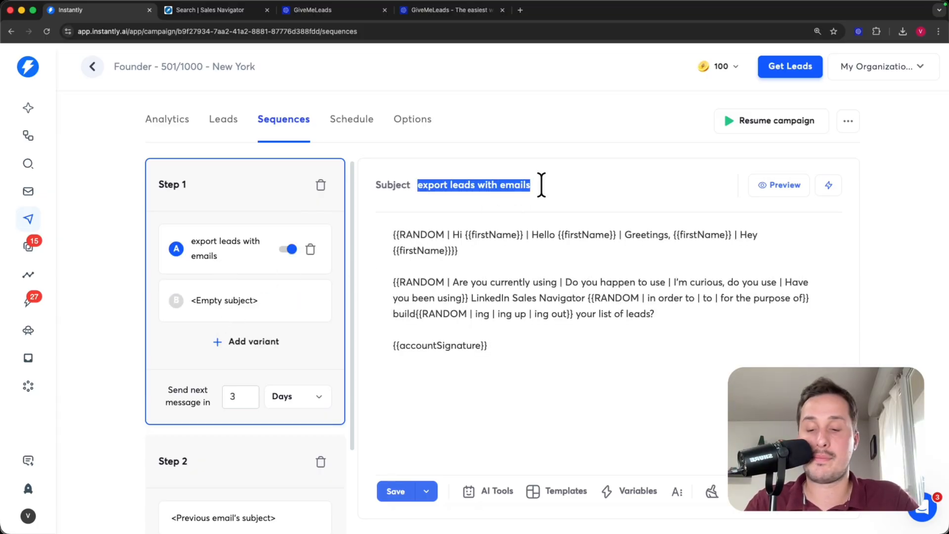
click(226, 302)
key(super+v)
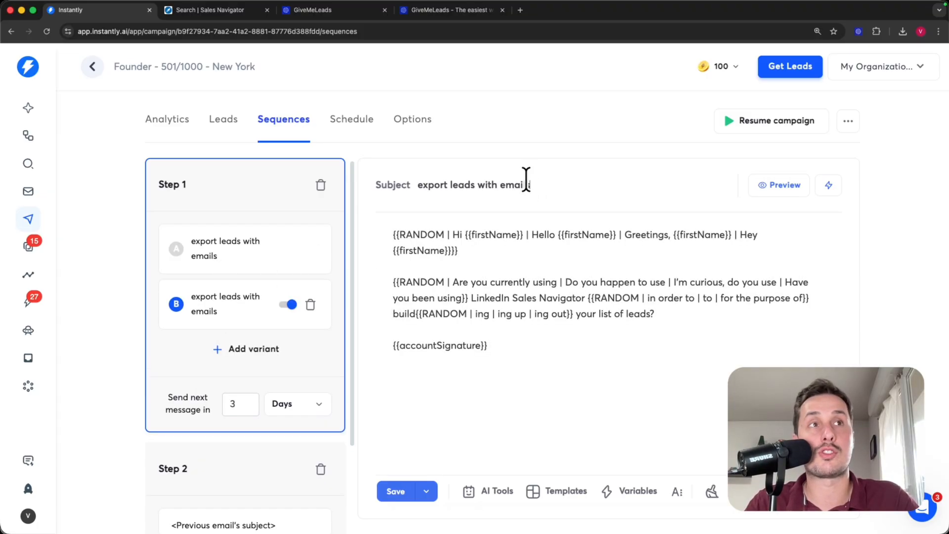
drag(452, 184, 341, 176)
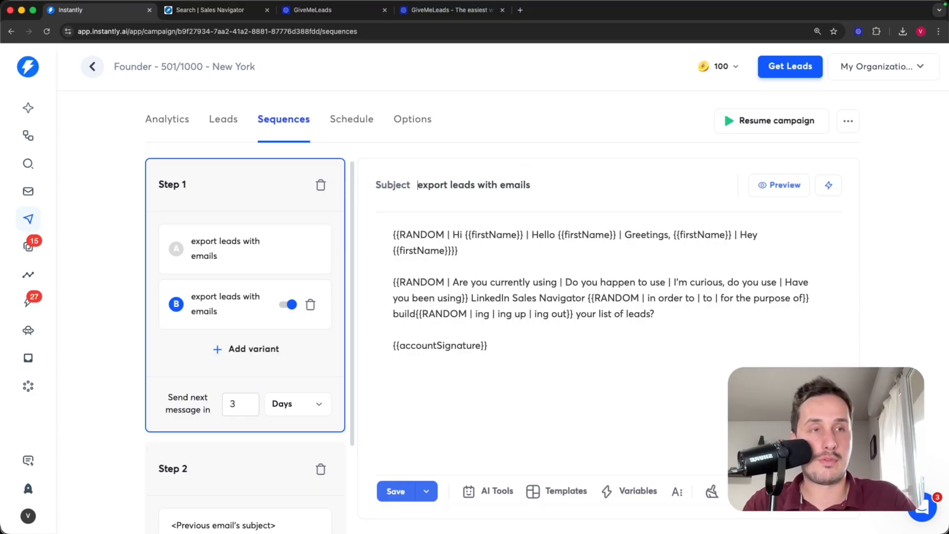
key(BackSpace)
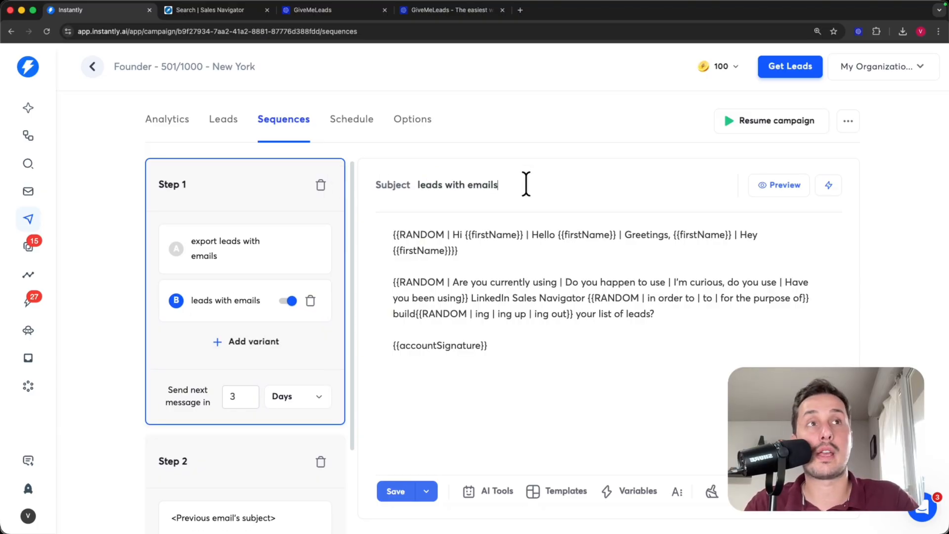
drag(525, 184, 399, 188)
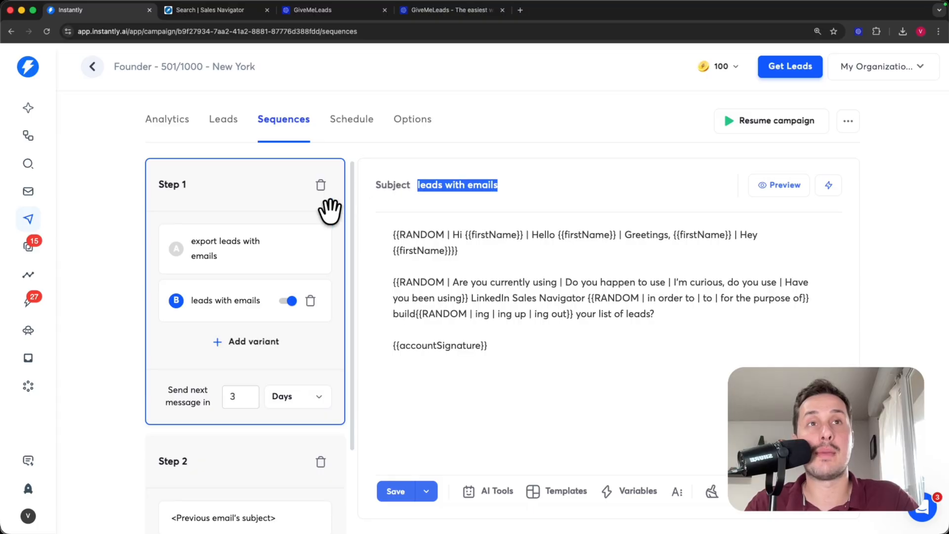
click(252, 254)
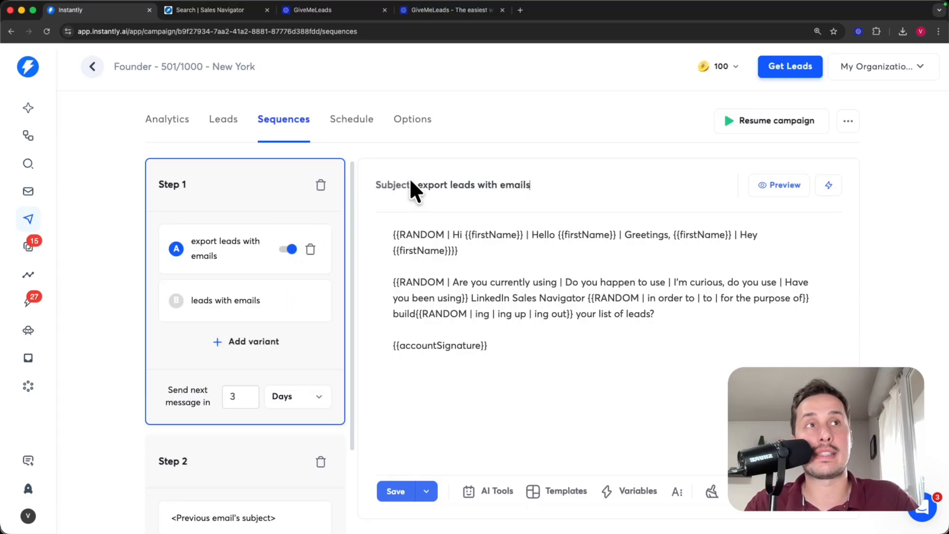
drag(416, 184, 532, 185)
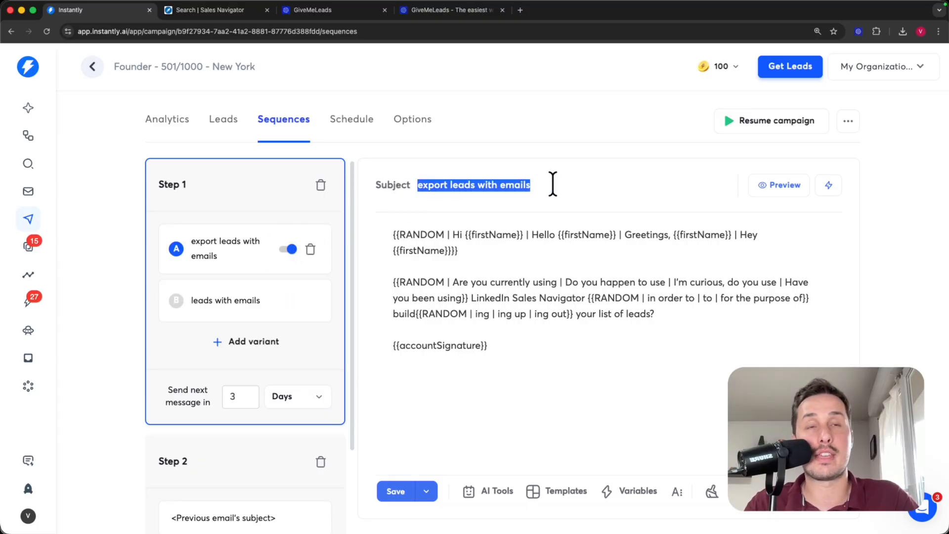
click(569, 188)
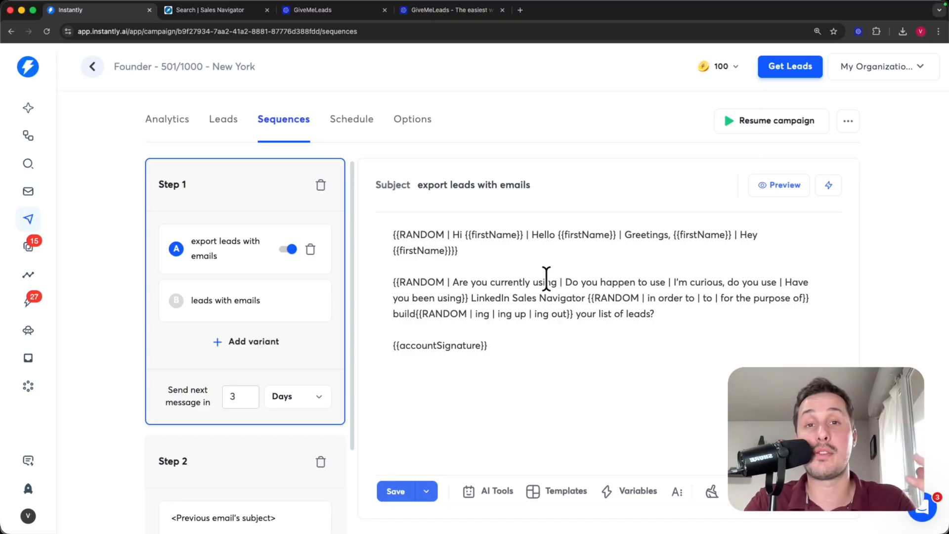
- Set the campaign schedule's start date to Mar 4, 2026
click(361, 129)
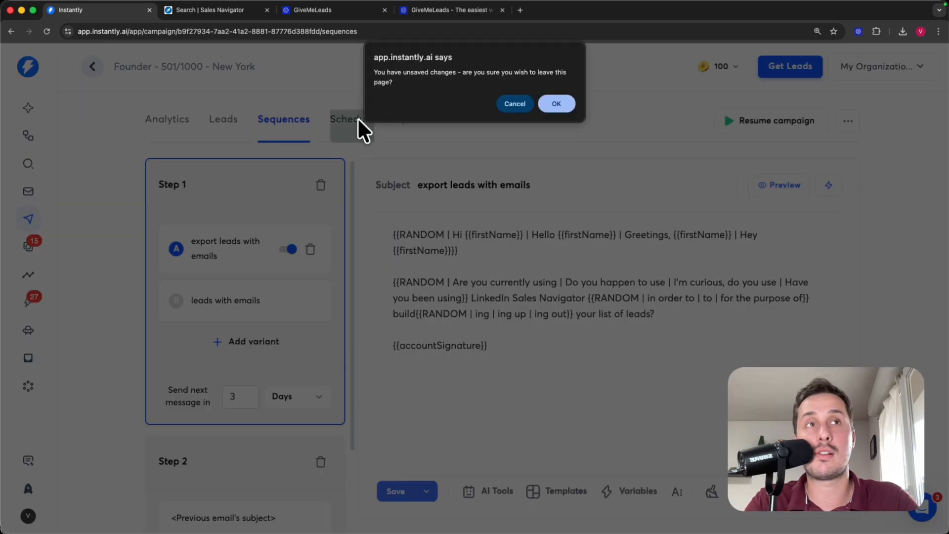
click(557, 103)
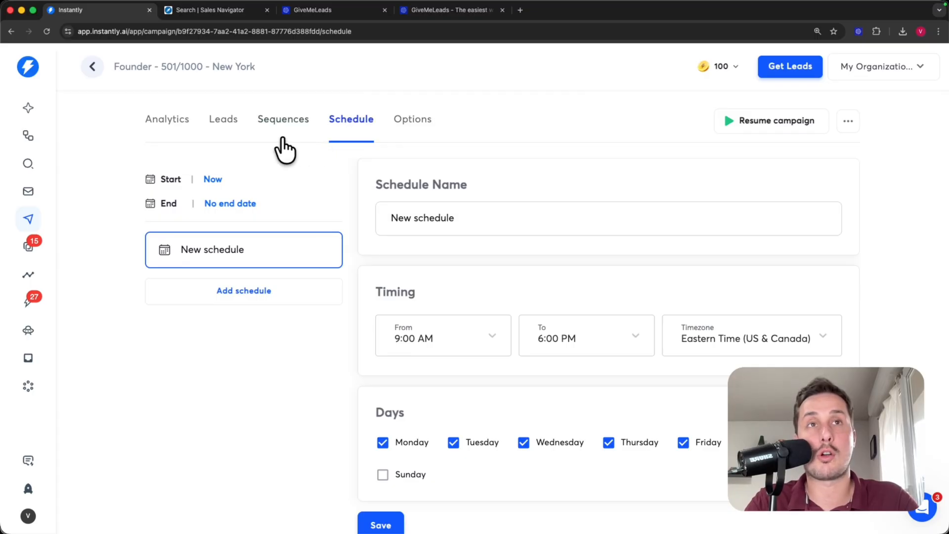
click(212, 180)
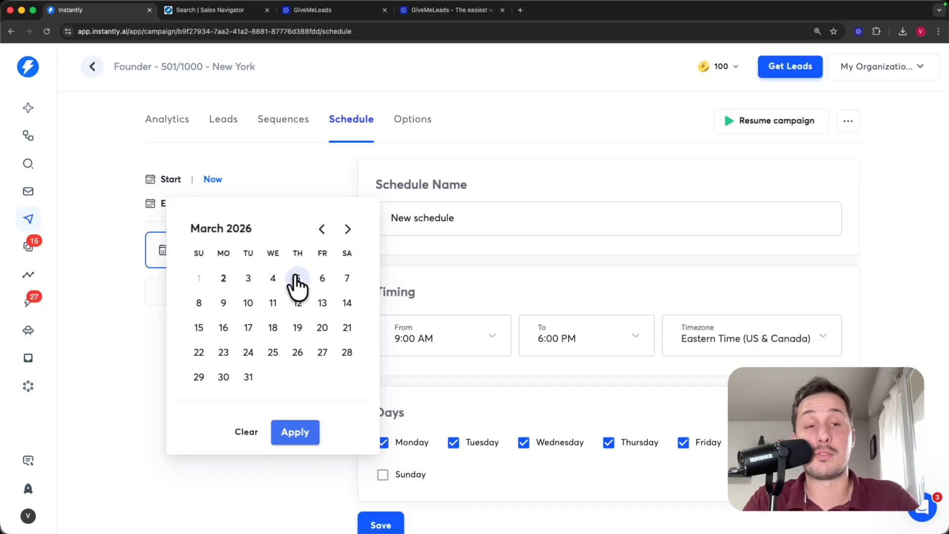
click(275, 279)
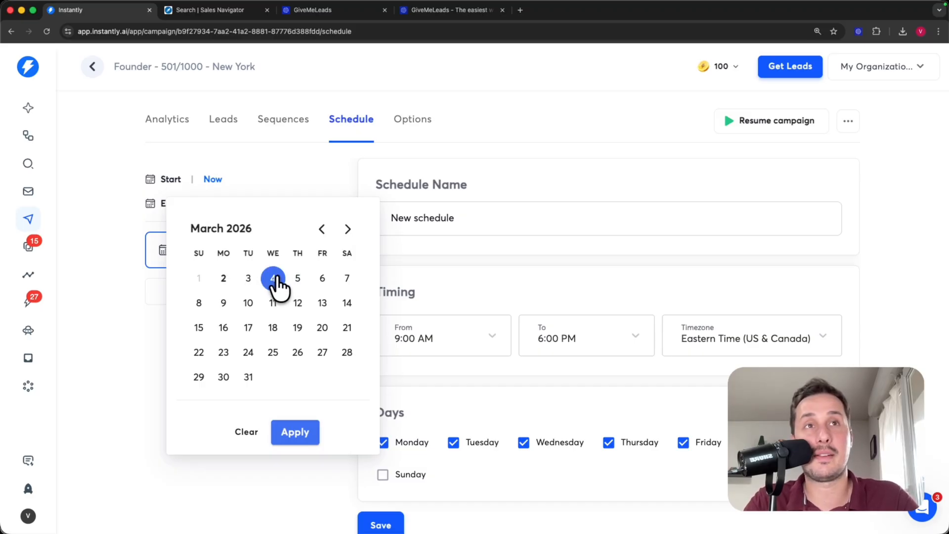
click(292, 435)
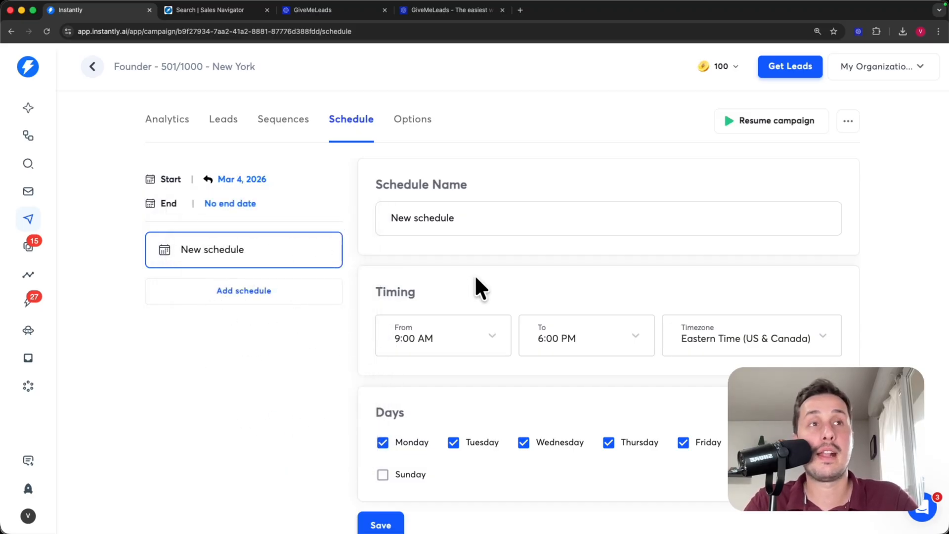
- End the sending window at 5:00 PM, keep Monday–Friday, and save the schedule
scroll(475, 275, down, 1)
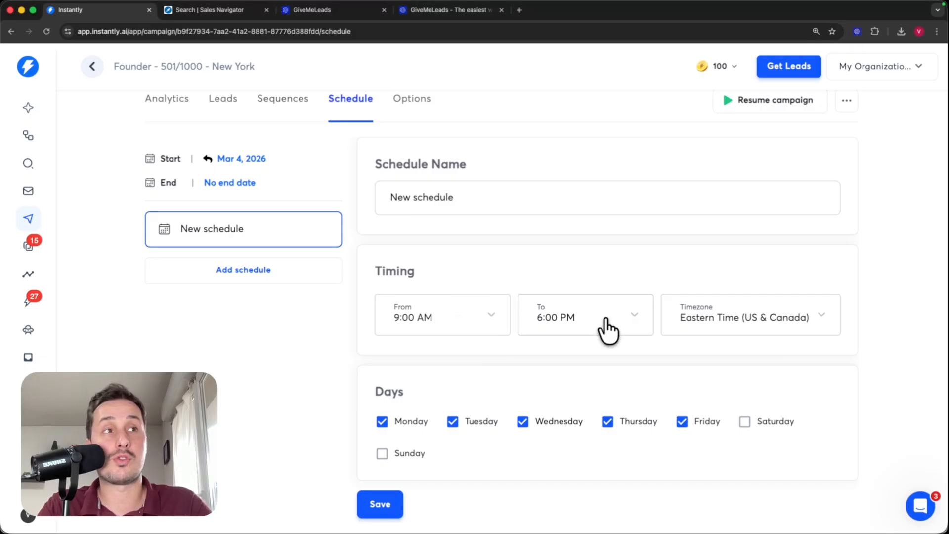
click(607, 328)
click(559, 220)
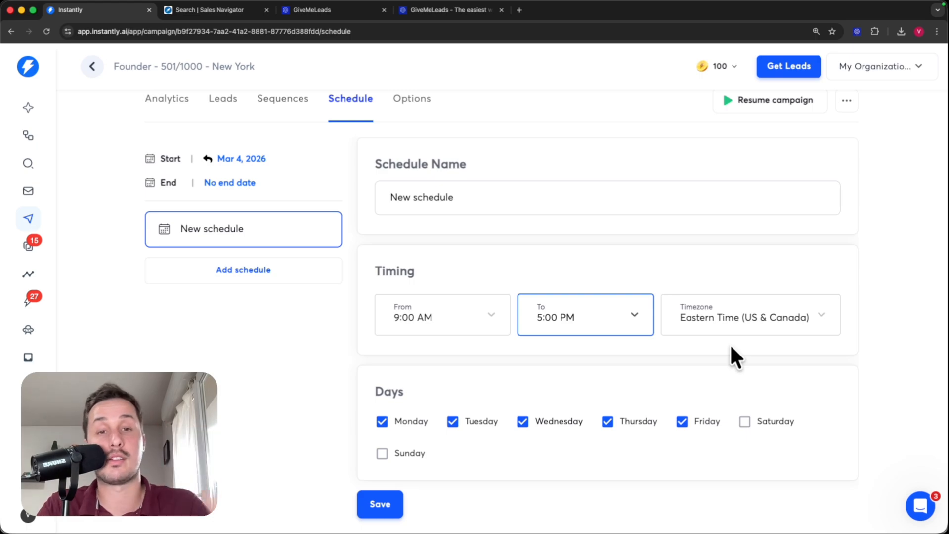
drag(375, 391, 448, 392)
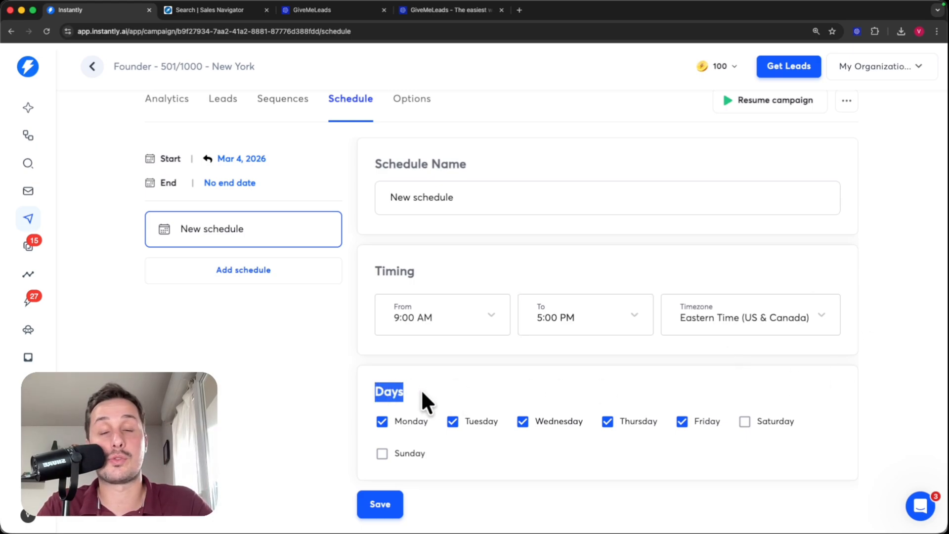
click(396, 411)
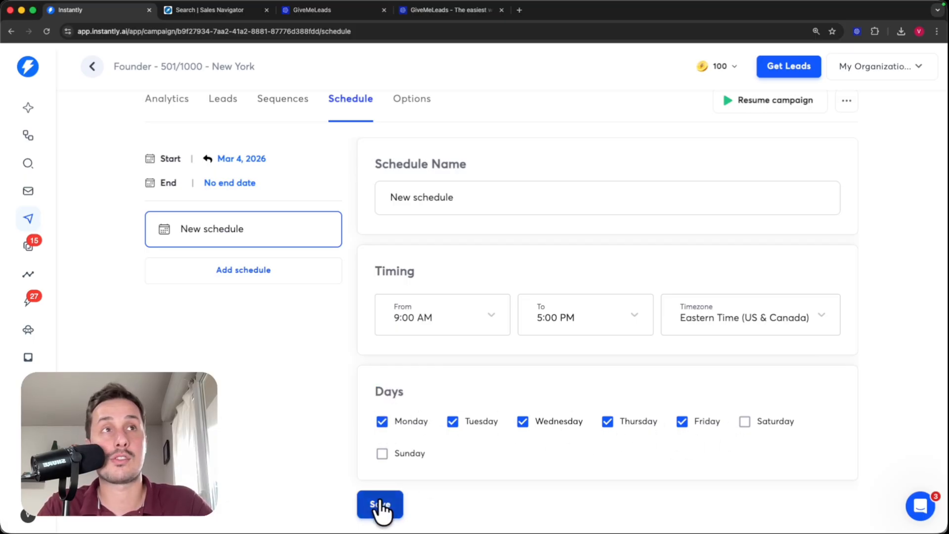
click(382, 509)
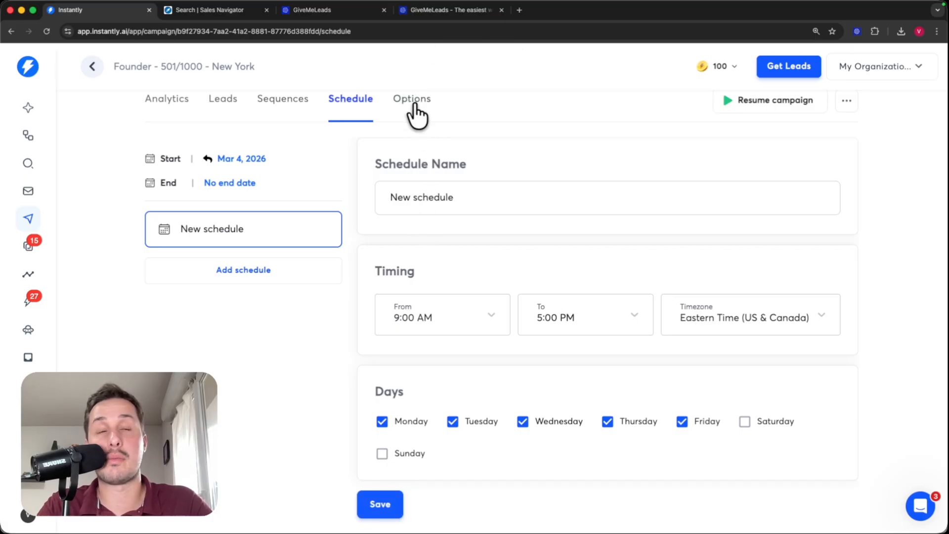
- Add every available sending account to the campaign's Accounts to use
click(413, 101)
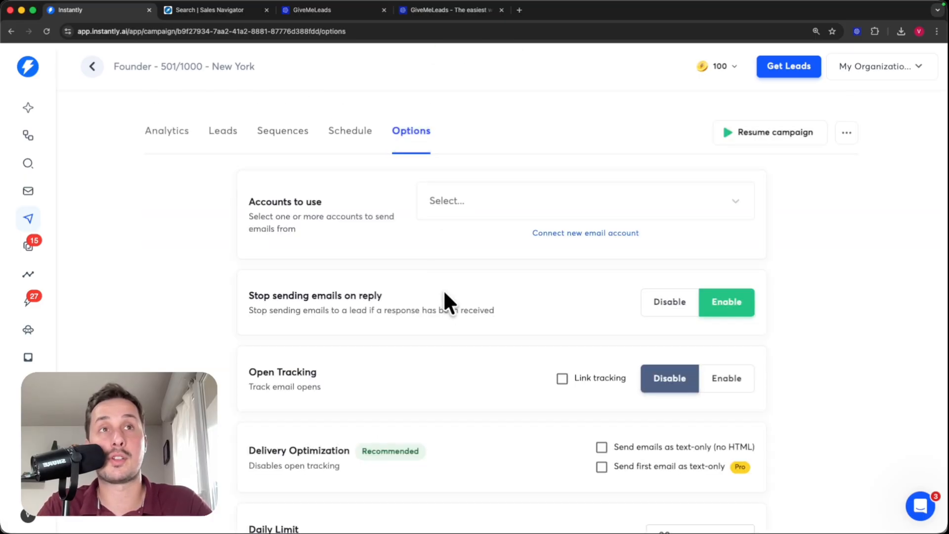
click(494, 204)
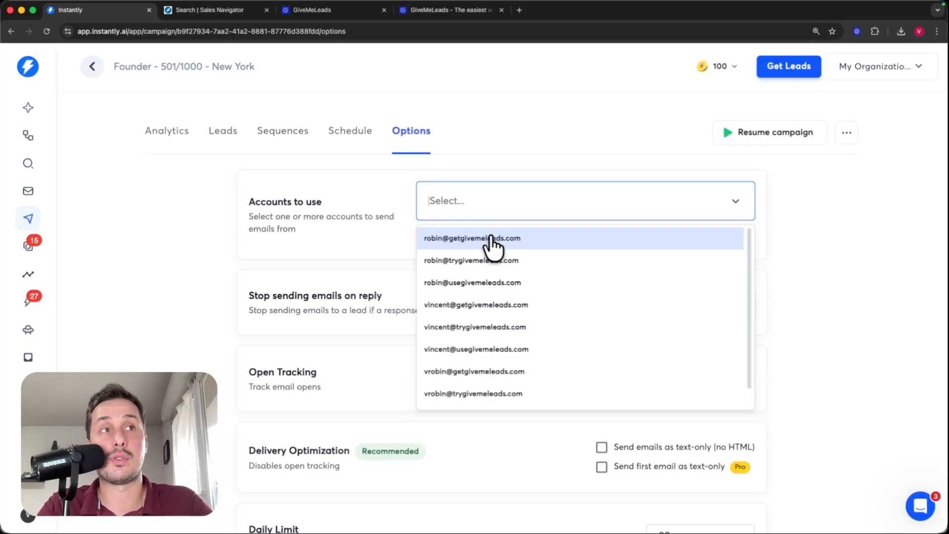
click(488, 238)
click(484, 247)
click(483, 250)
click(483, 270)
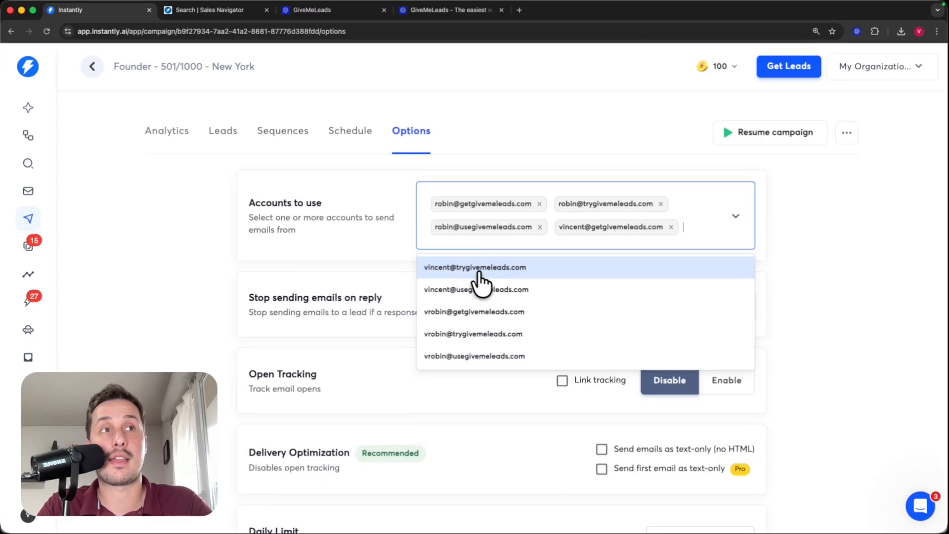
click(482, 272)
click(478, 291)
click(479, 292)
click(478, 303)
click(479, 292)
- Enable text-only sending, then launch and publish the campaign
scroll(347, 233, down, 3)
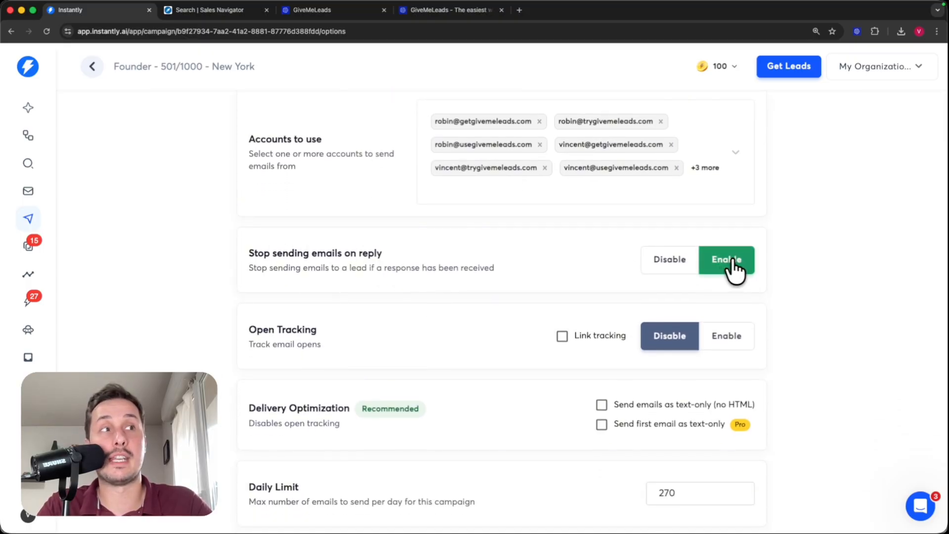
scroll(453, 283, down, 2)
scroll(452, 282, down, 1)
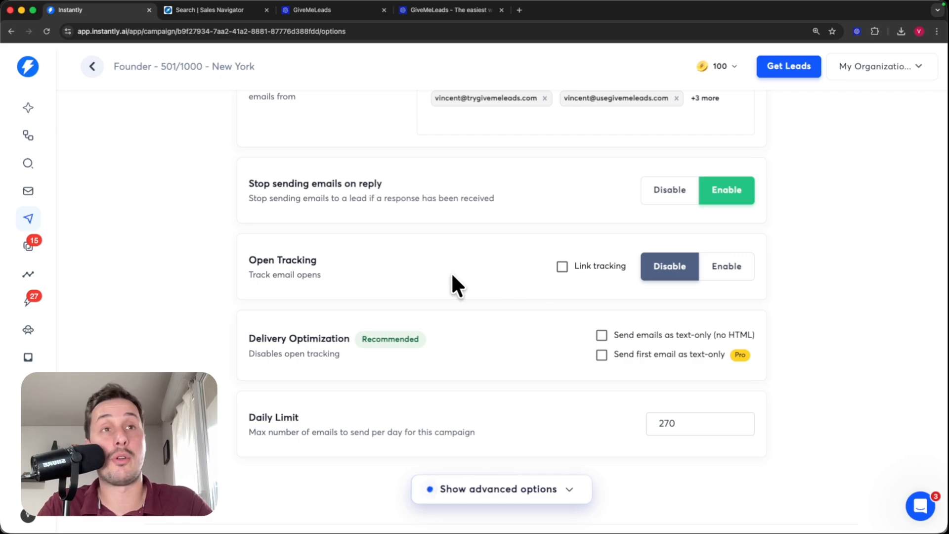
scroll(398, 273, down, 2)
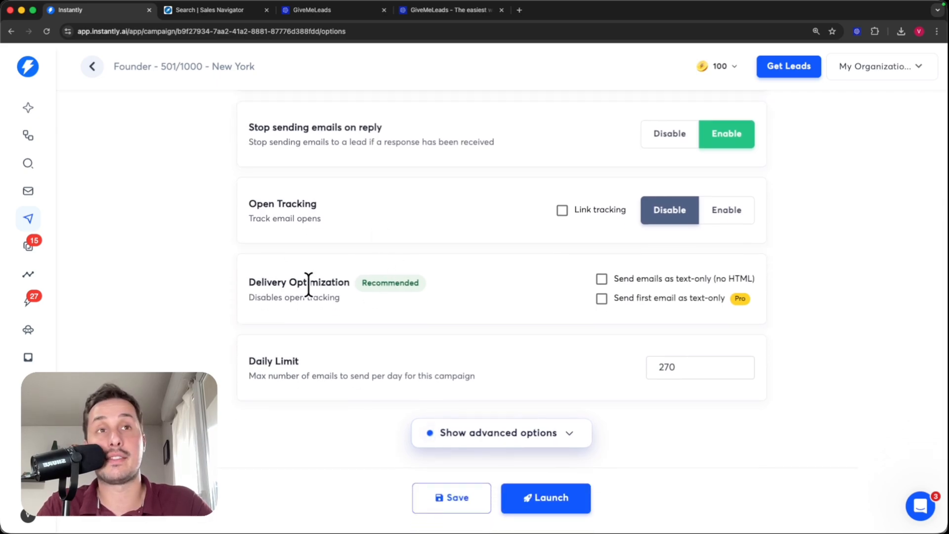
click(603, 280)
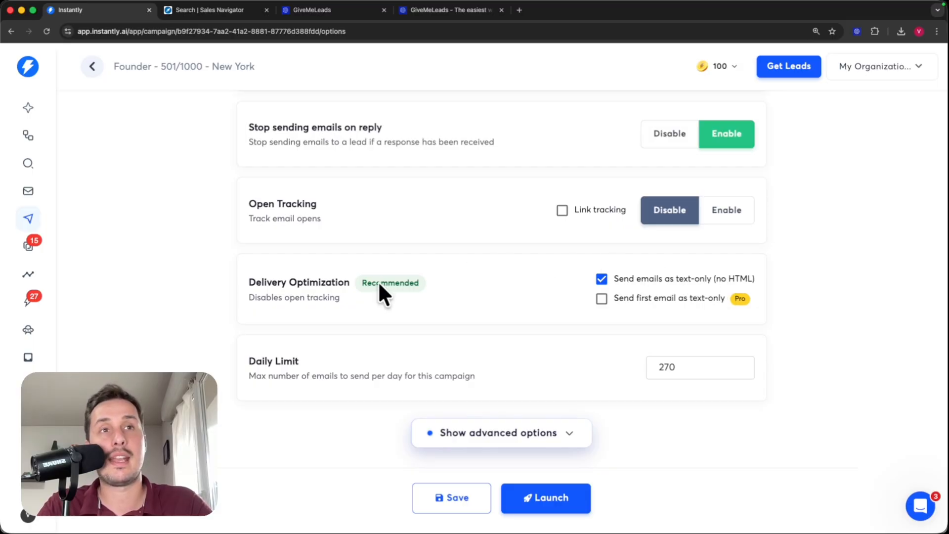
click(562, 500)
click(437, 316)
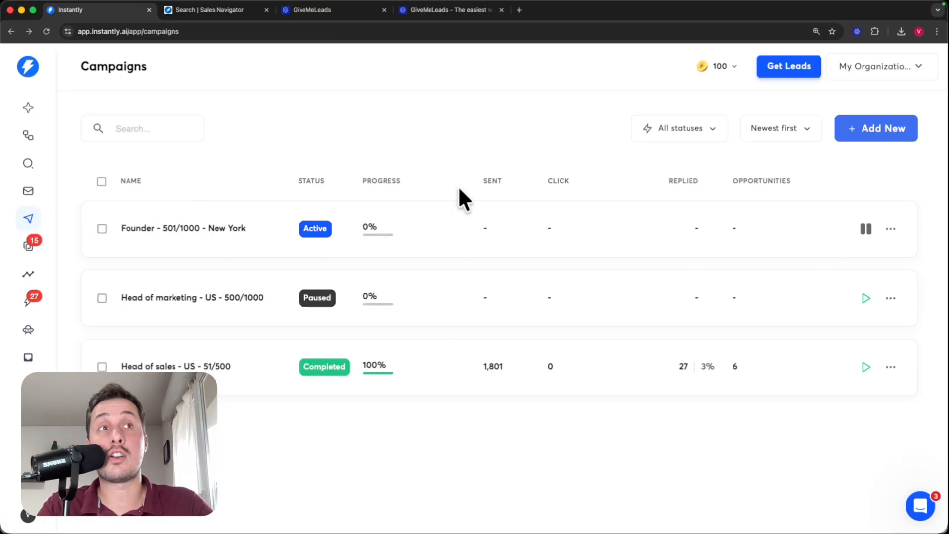
- Open the Founder - 501/1000 - New York campaign and check its Leads and Sequences
click(452, 225)
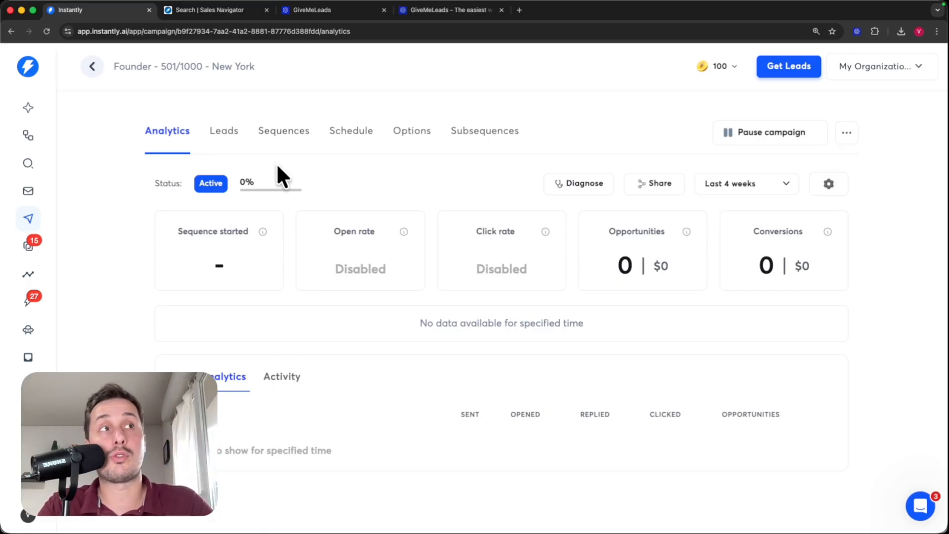
click(217, 142)
click(841, 180)
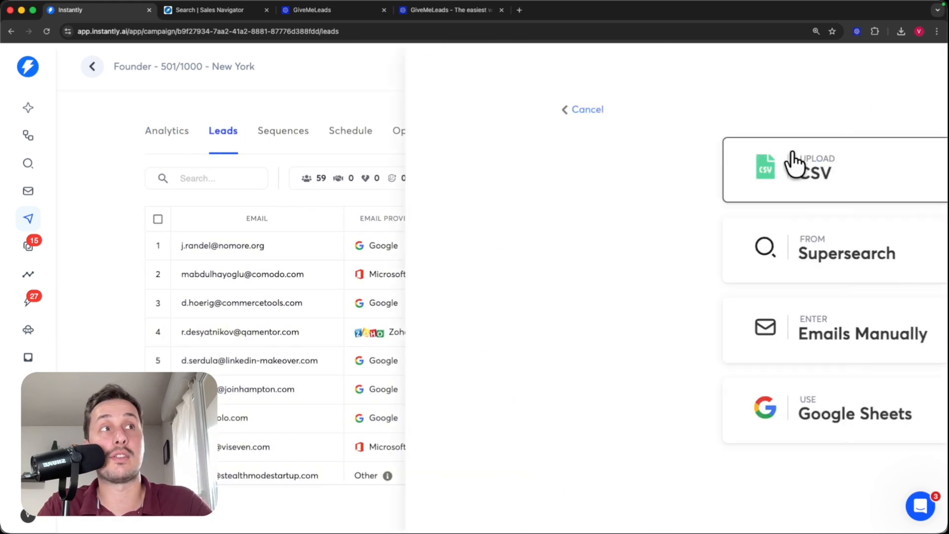
click(182, 109)
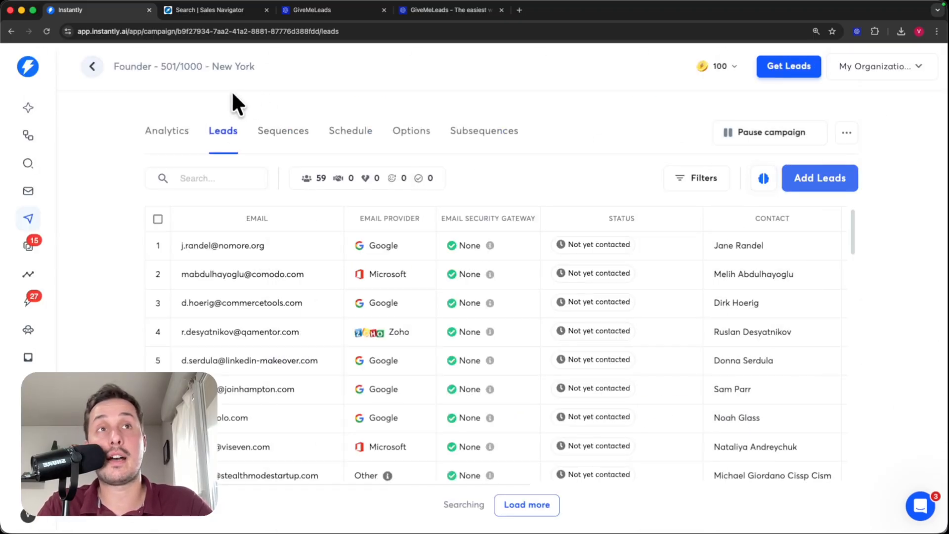
click(278, 134)
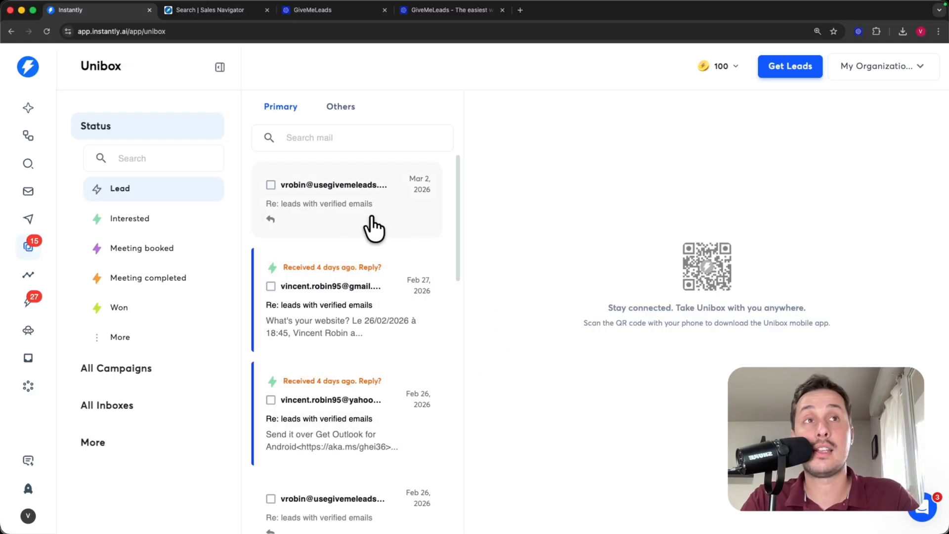
- Open the latest 'Re: leads with verified emails' thread and start a reply
click(354, 227)
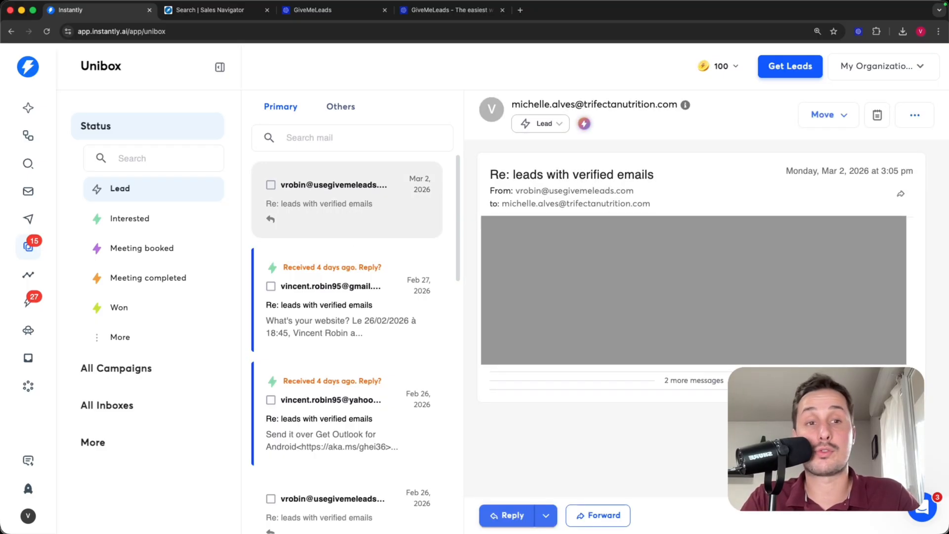
click(511, 517)
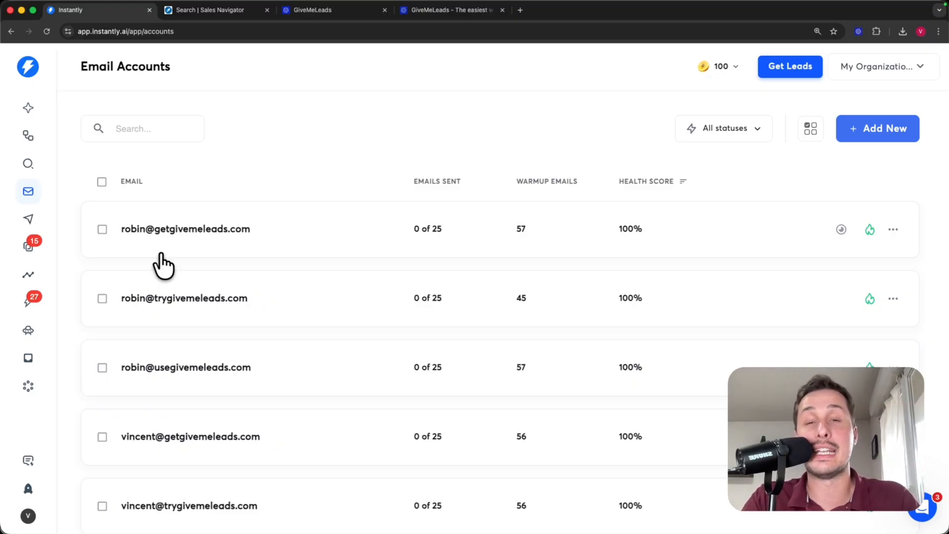
- Browse the Sales Navigator founder search results, then come back to the GiveMeLeads homepage at givemeleads.io
click(438, 10)
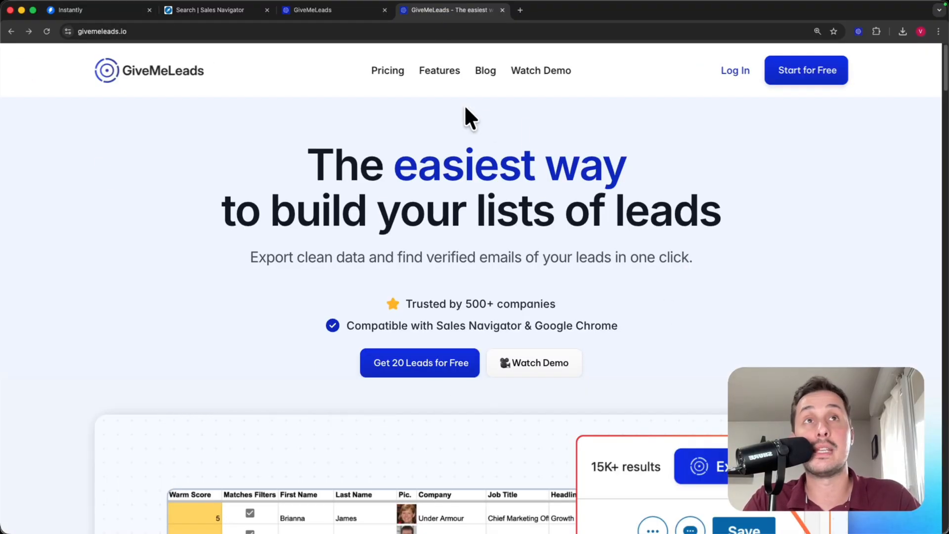
click(229, 11)
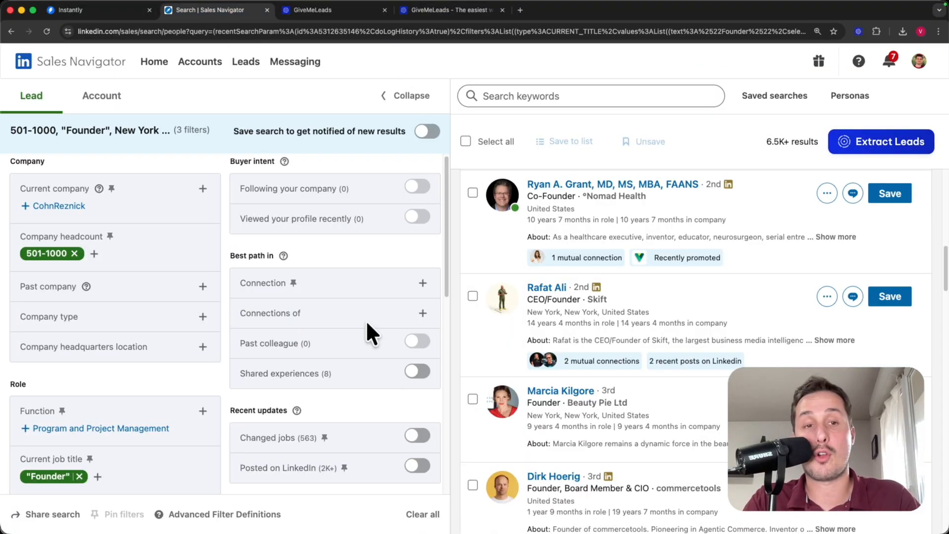
scroll(714, 335, down, 4)
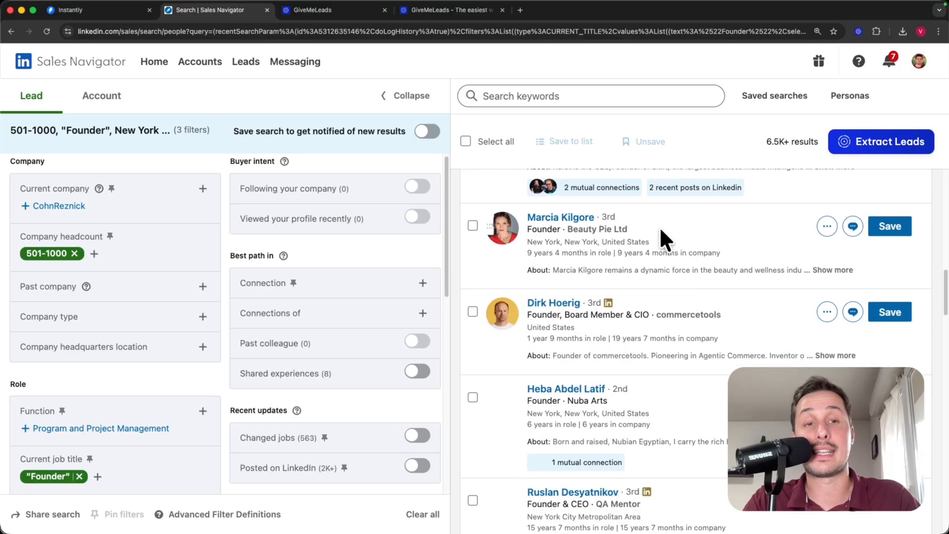
scroll(499, 346, down, 4)
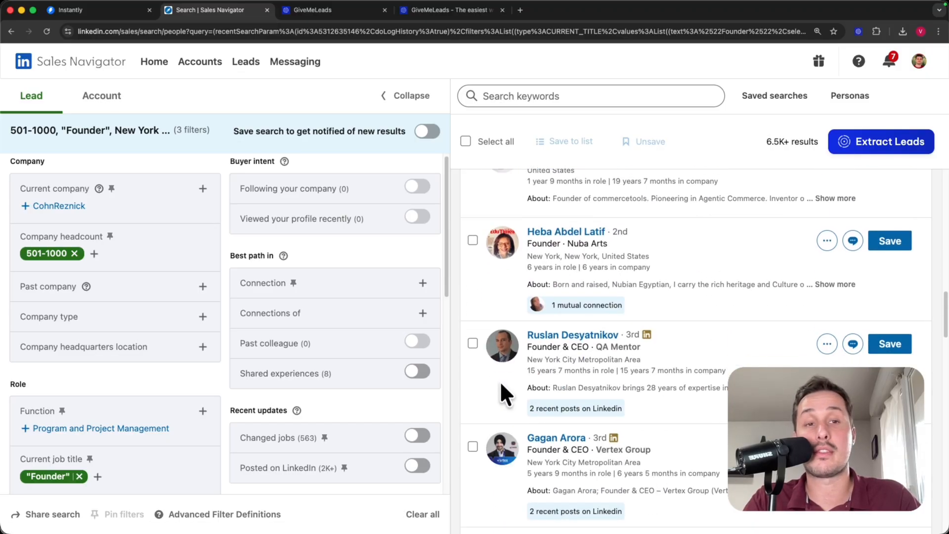
scroll(500, 380, down, 3)
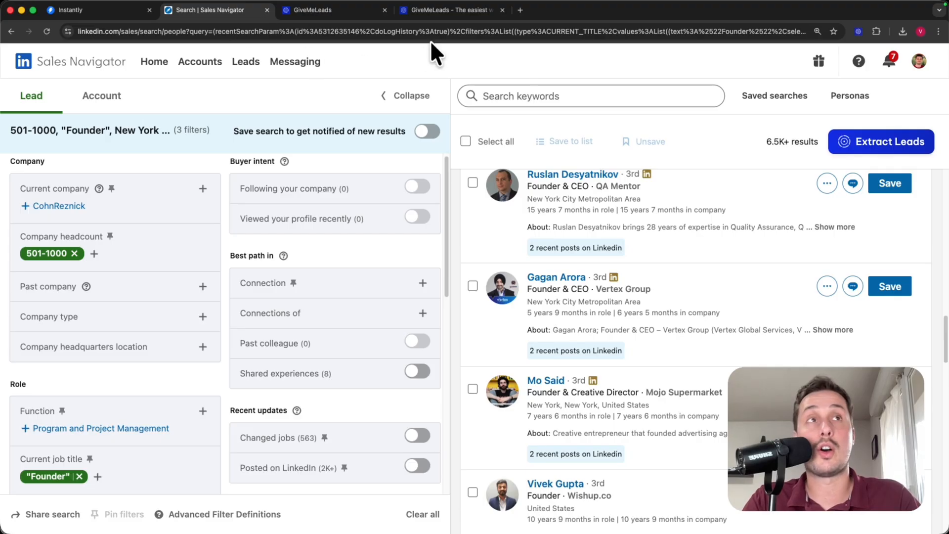
click(442, 12)
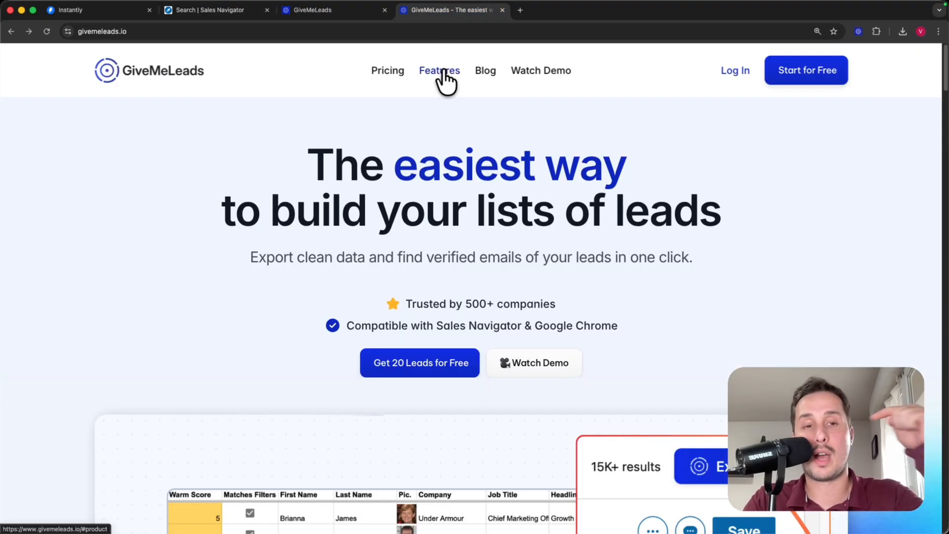